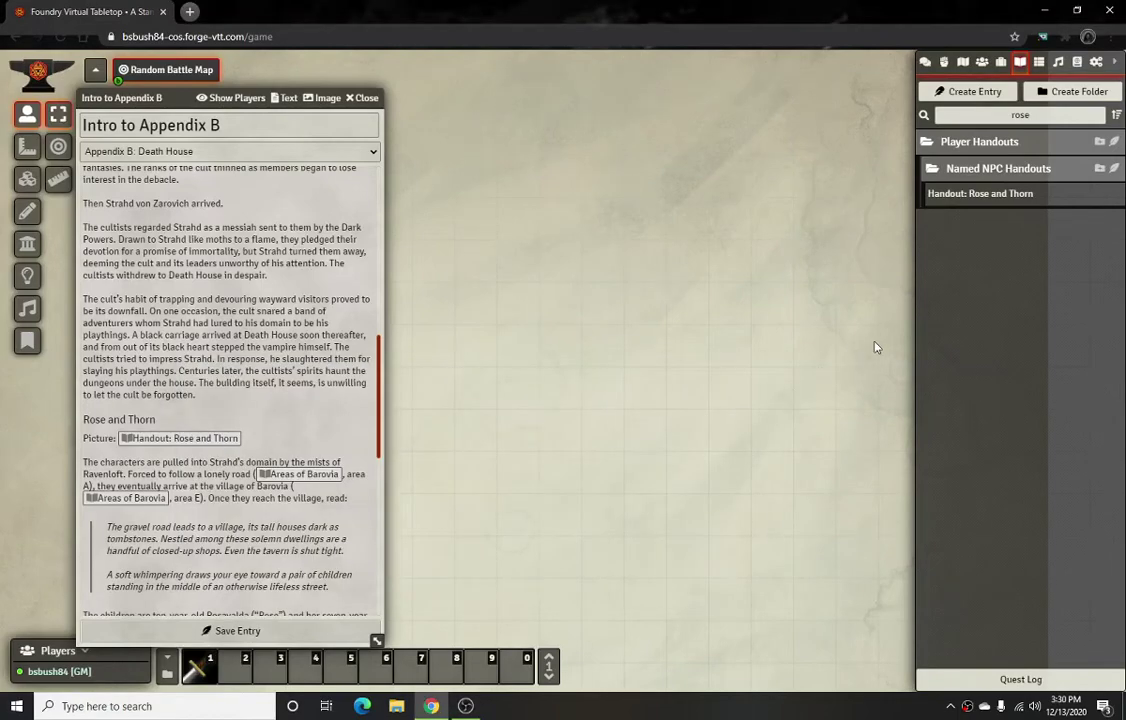
Browse the installed modules list in Game Settings, then return the sidebar to journal entries.
click(1077, 63)
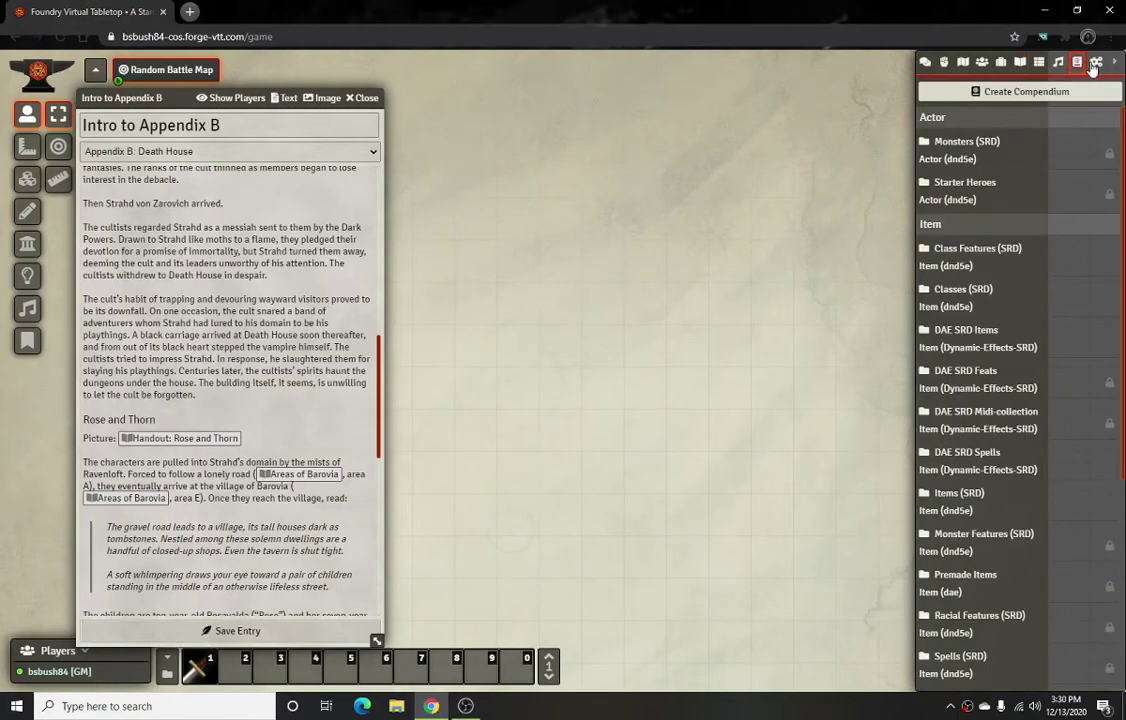
click(1095, 63)
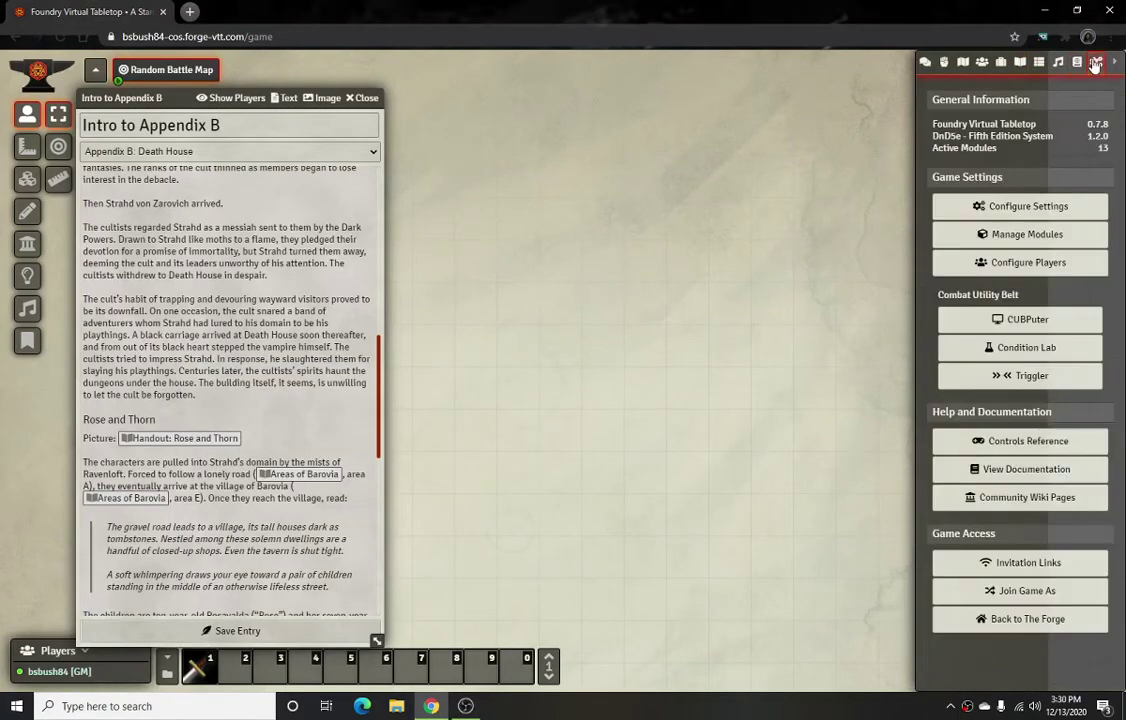
click(1027, 234)
scroll(546, 403, down, 5)
scroll(546, 403, down, 5)
scroll(393, 358, up, 2)
scroll(393, 358, up, 4)
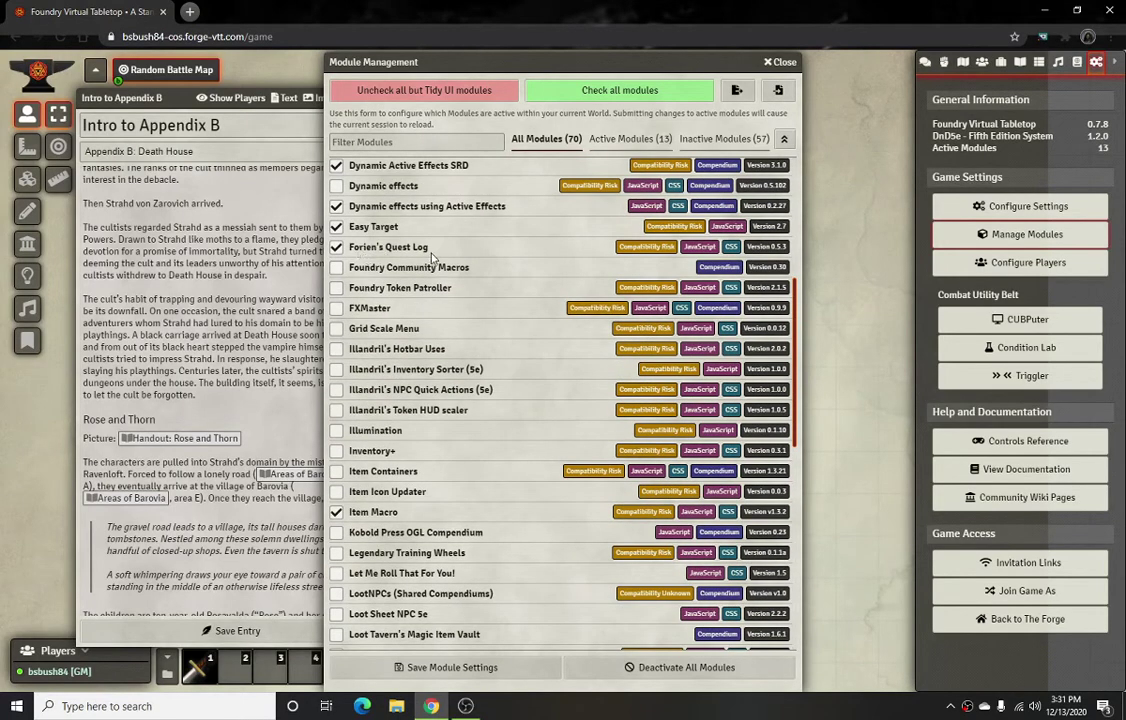
click(780, 62)
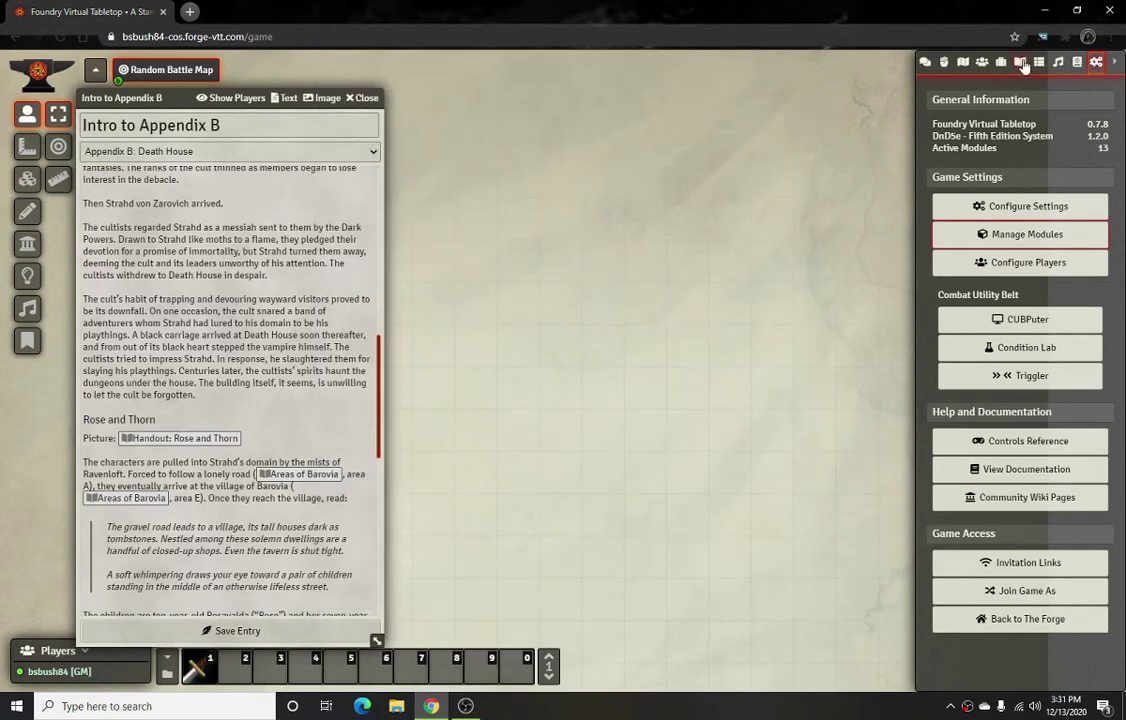
click(1021, 64)
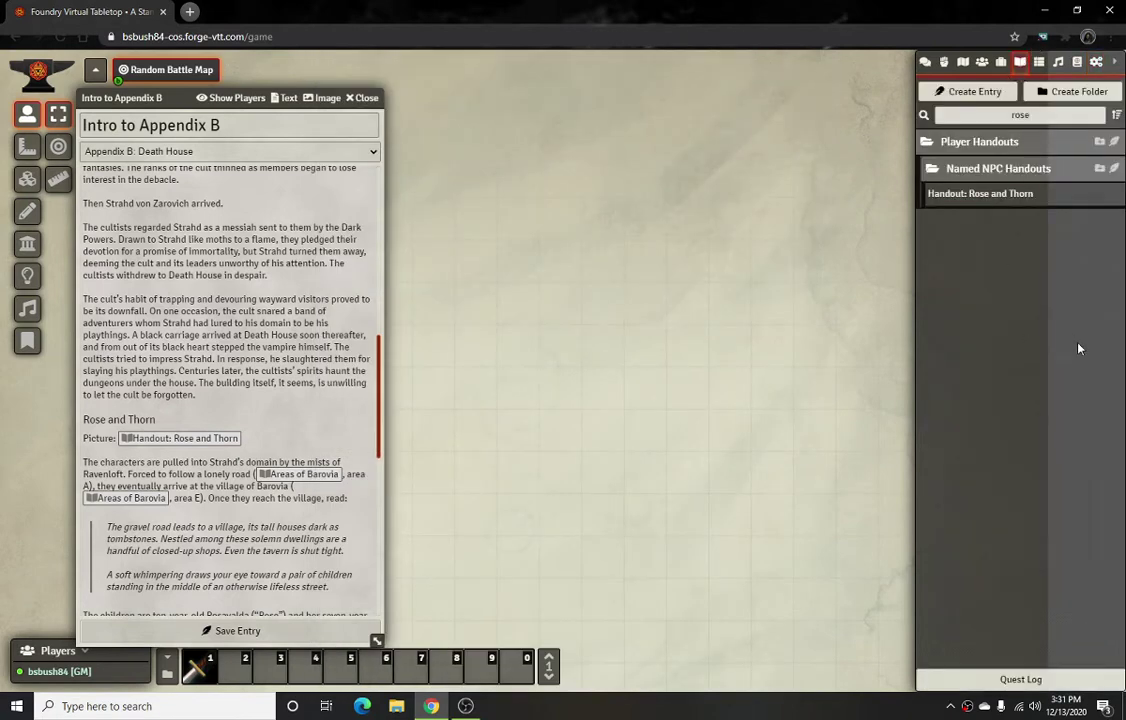
Open the Quest Log and check the In progress, Completed, Failed and Inactive lists.
click(1033, 681)
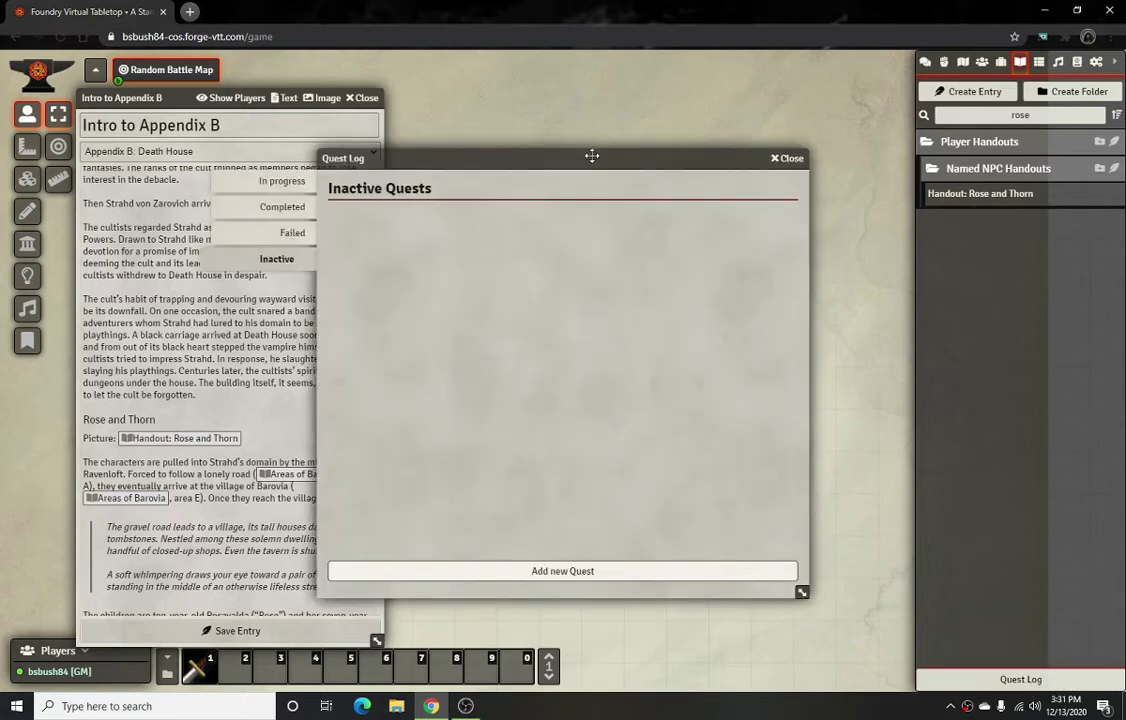
drag(595, 152, 680, 104)
drag(592, 100, 568, 192)
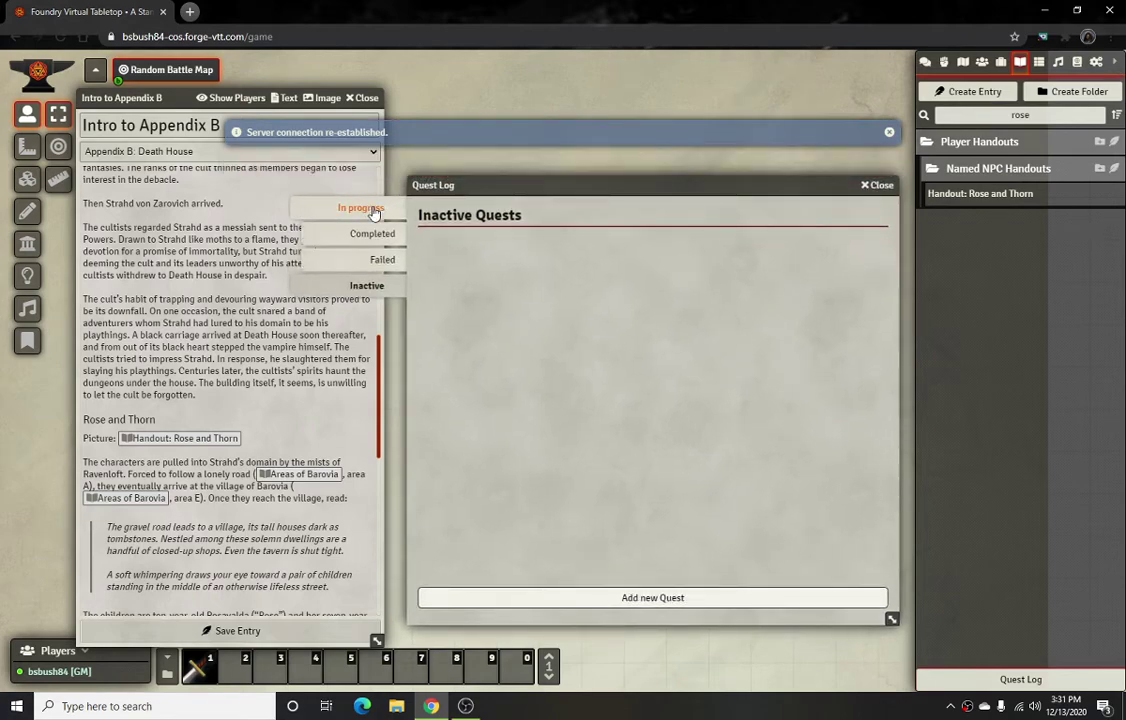
click(372, 209)
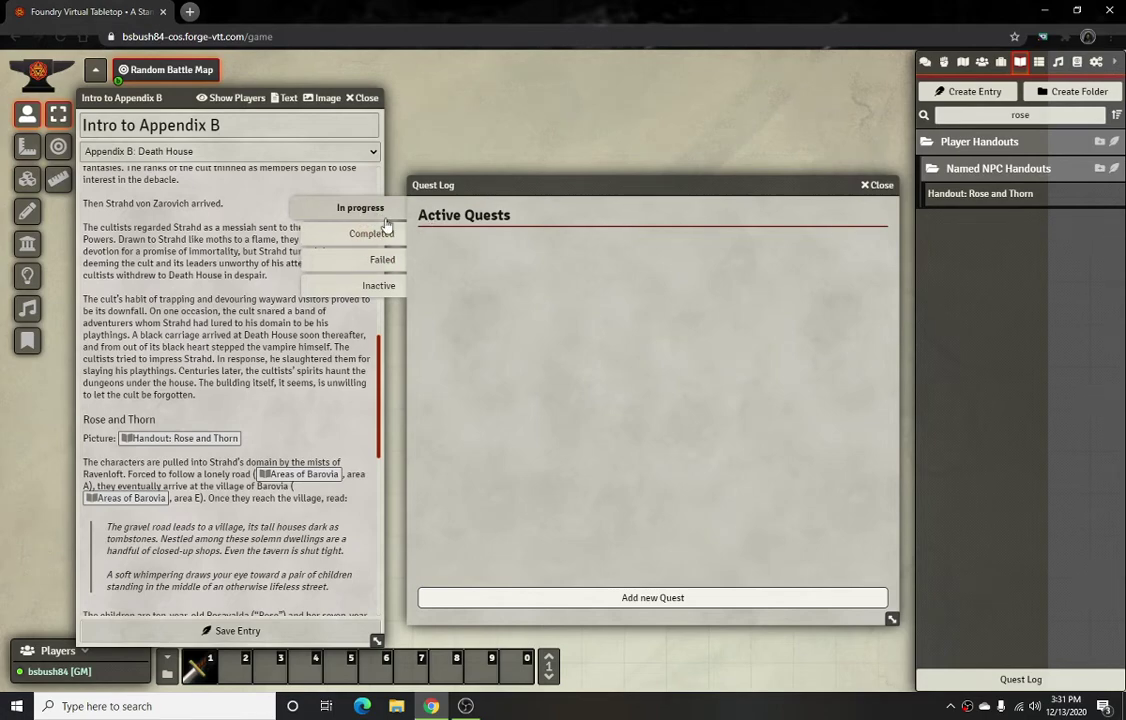
click(380, 238)
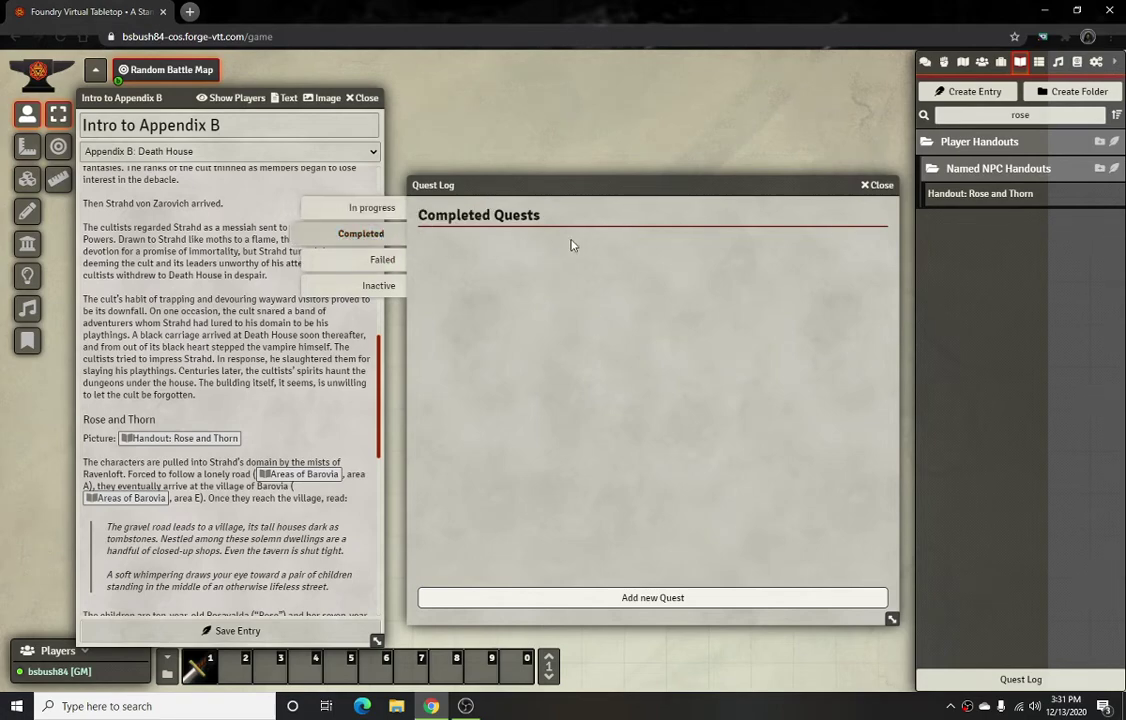
click(393, 262)
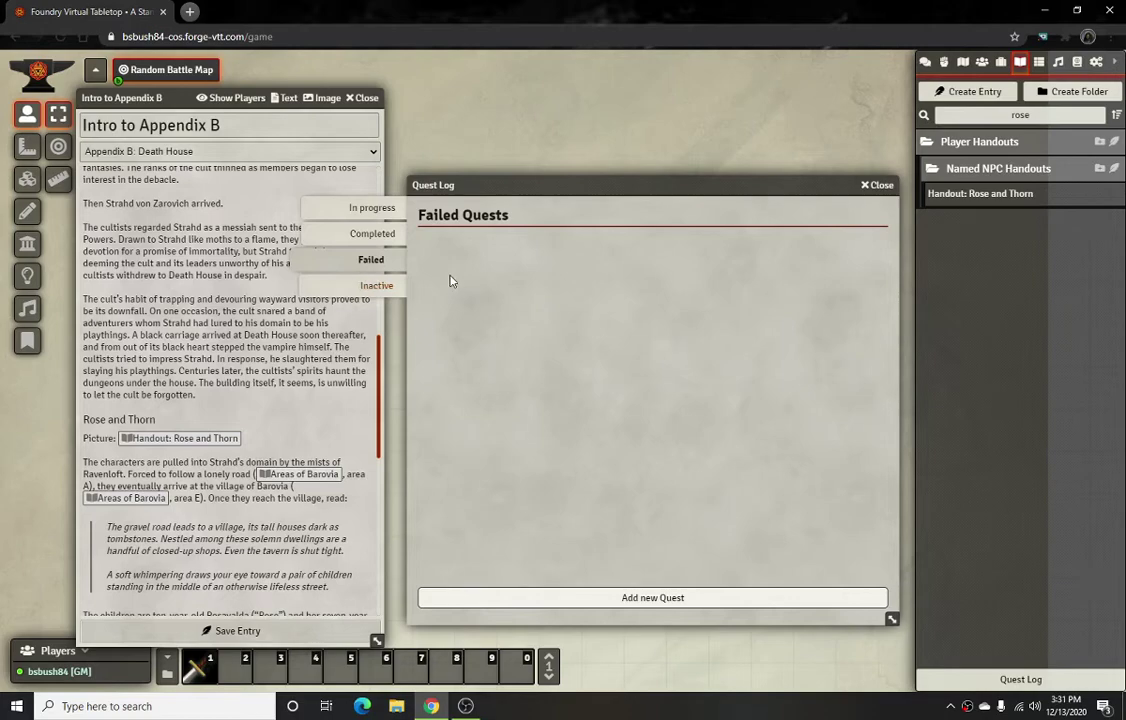
click(380, 290)
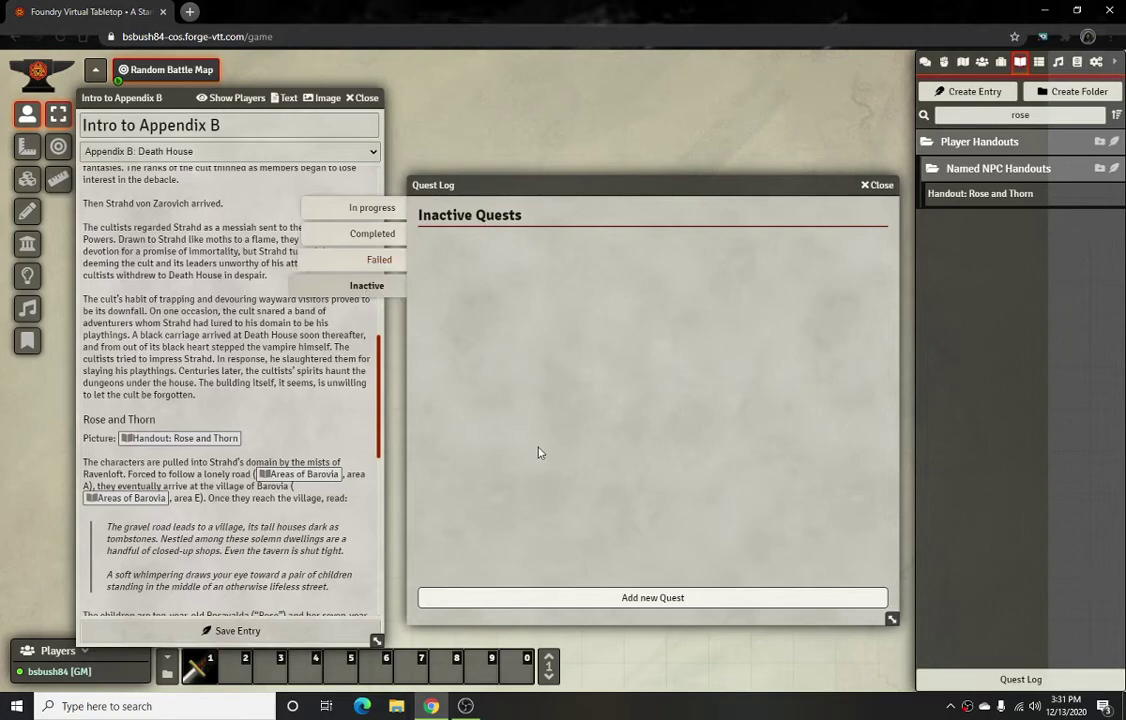
Open a blank Add new Quest form and place it beside the Intro to Appendix B journal.
click(650, 597)
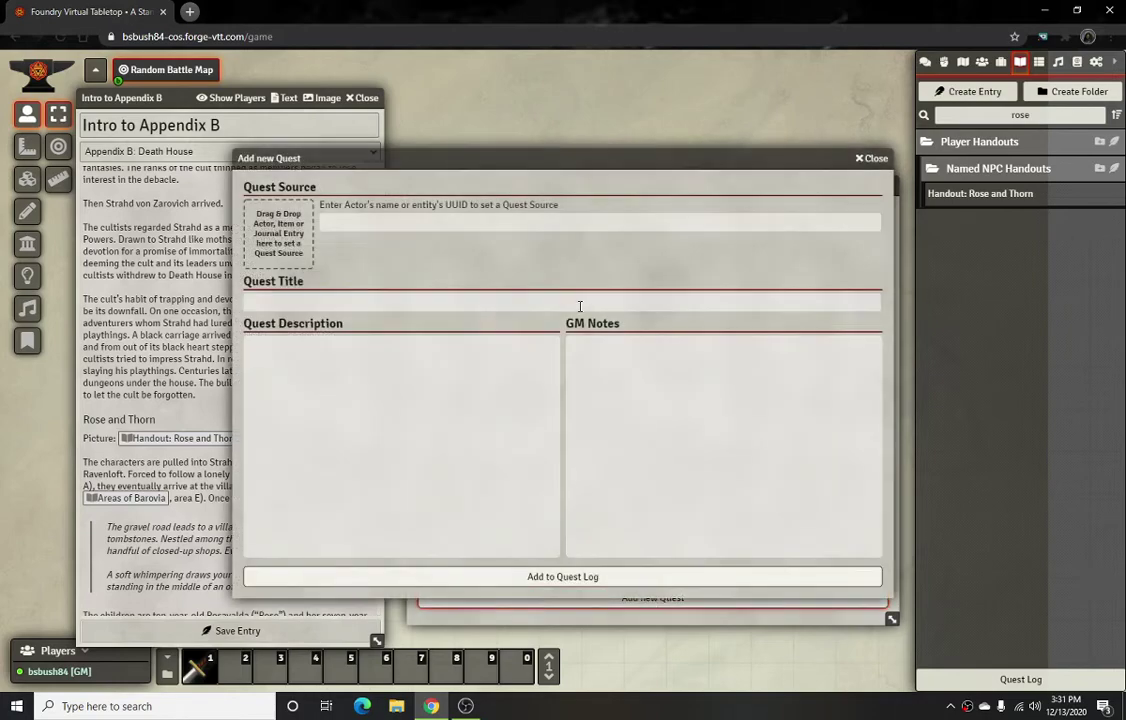
drag(575, 162, 604, 165)
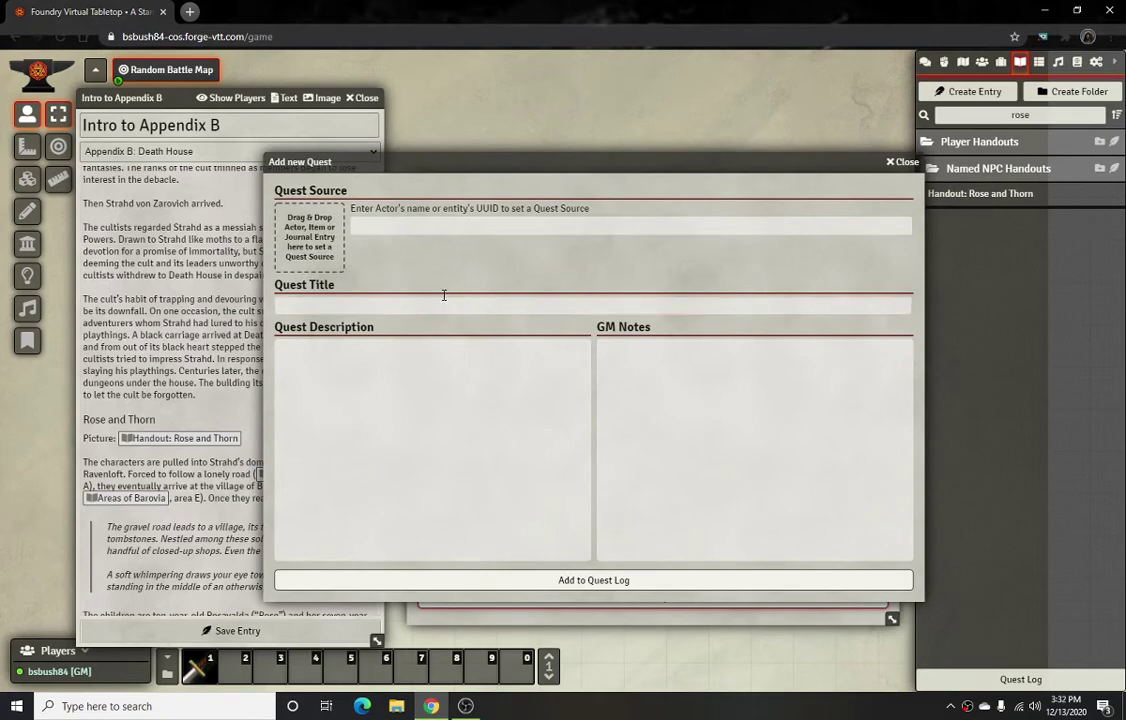
drag(529, 168, 500, 173)
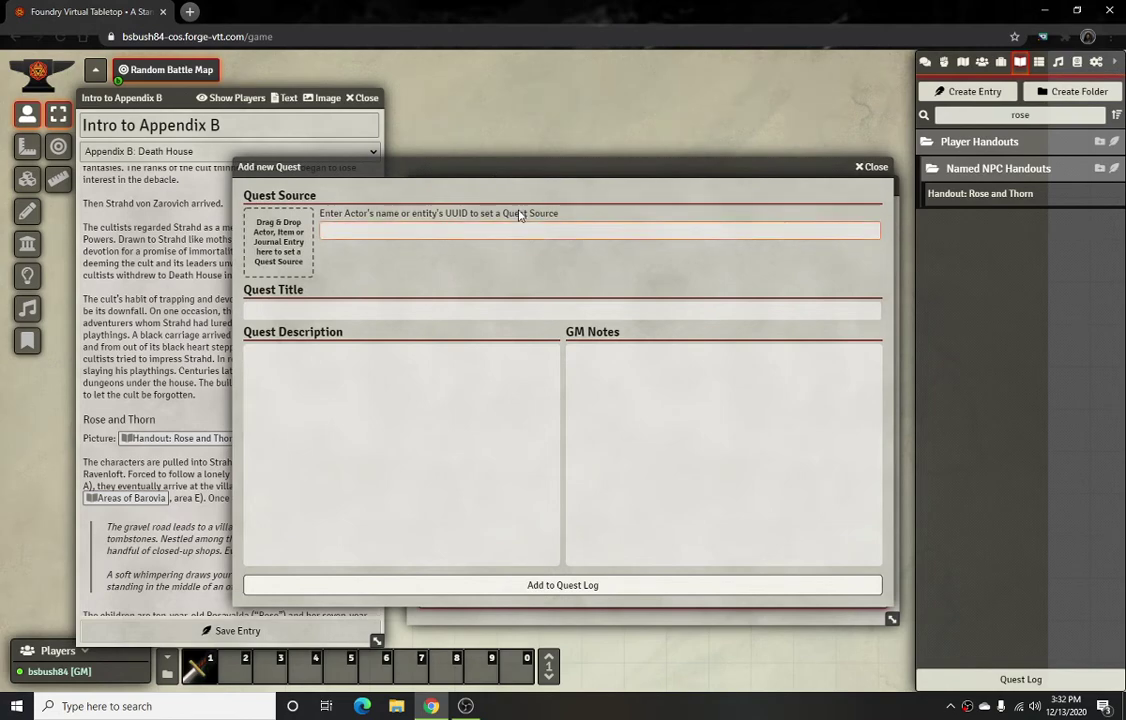
drag(559, 171, 581, 156)
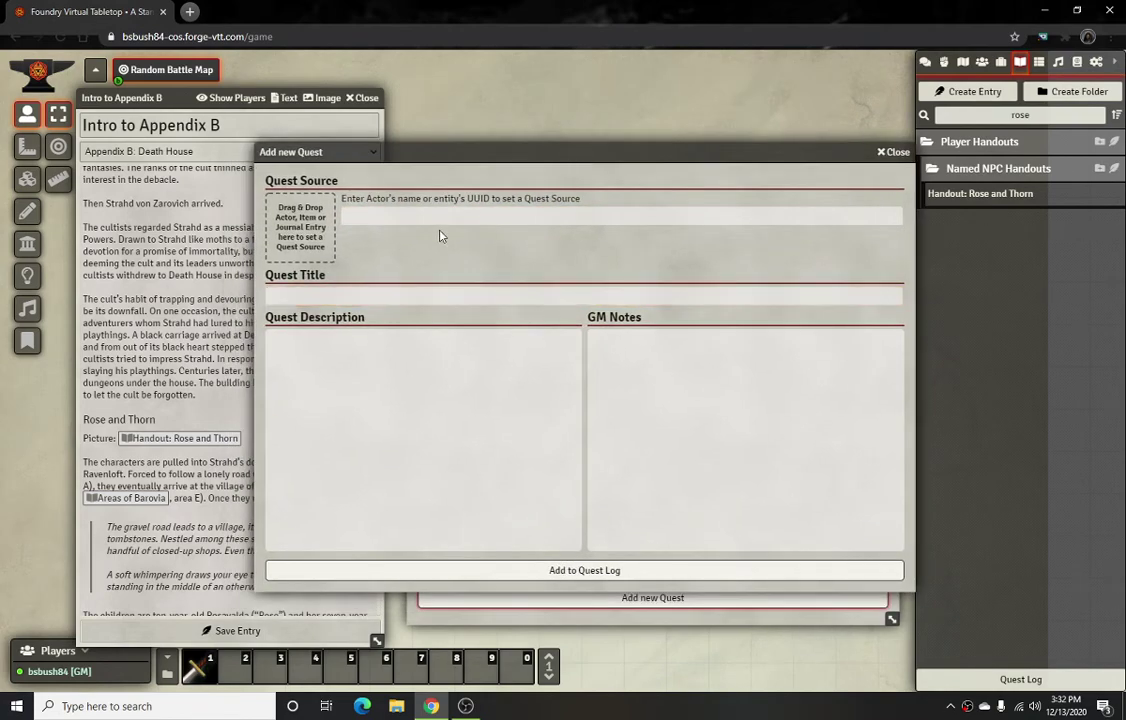
drag(533, 156, 511, 146)
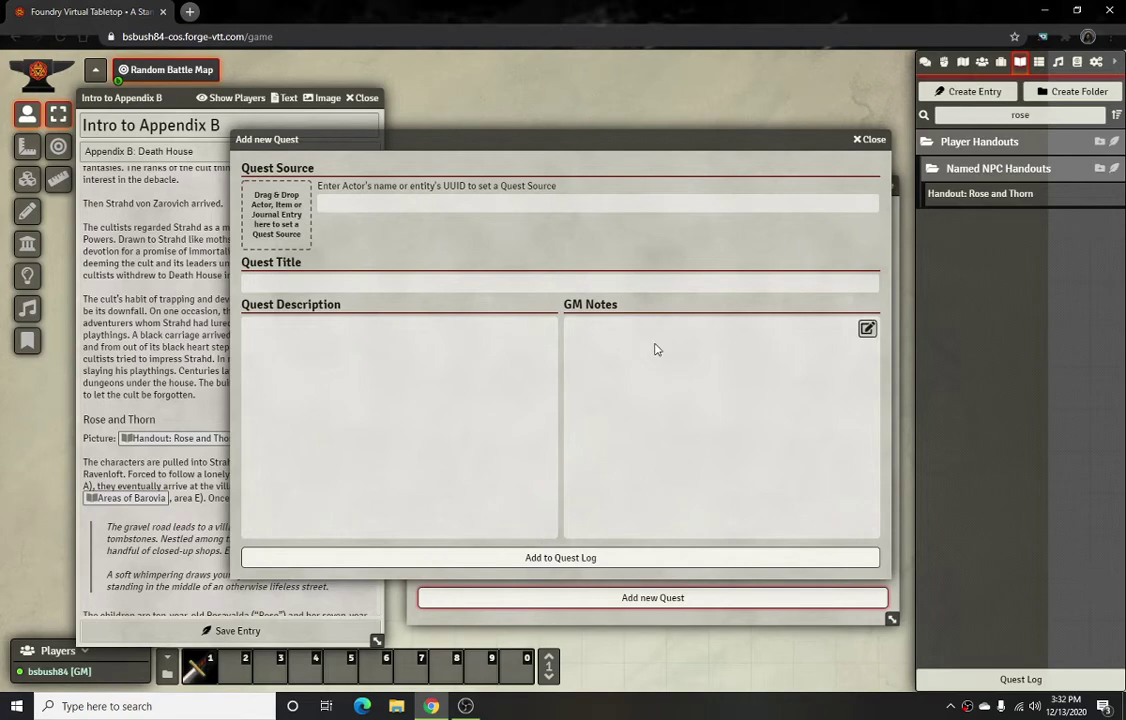
click(417, 276)
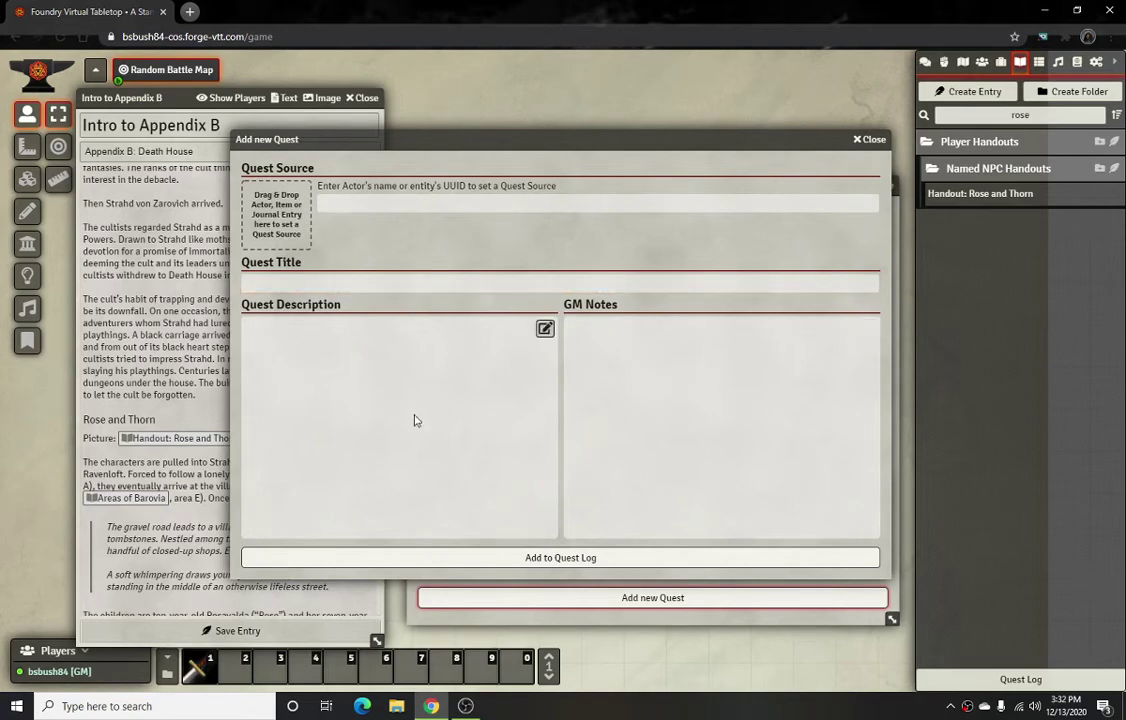
drag(523, 143, 545, 162)
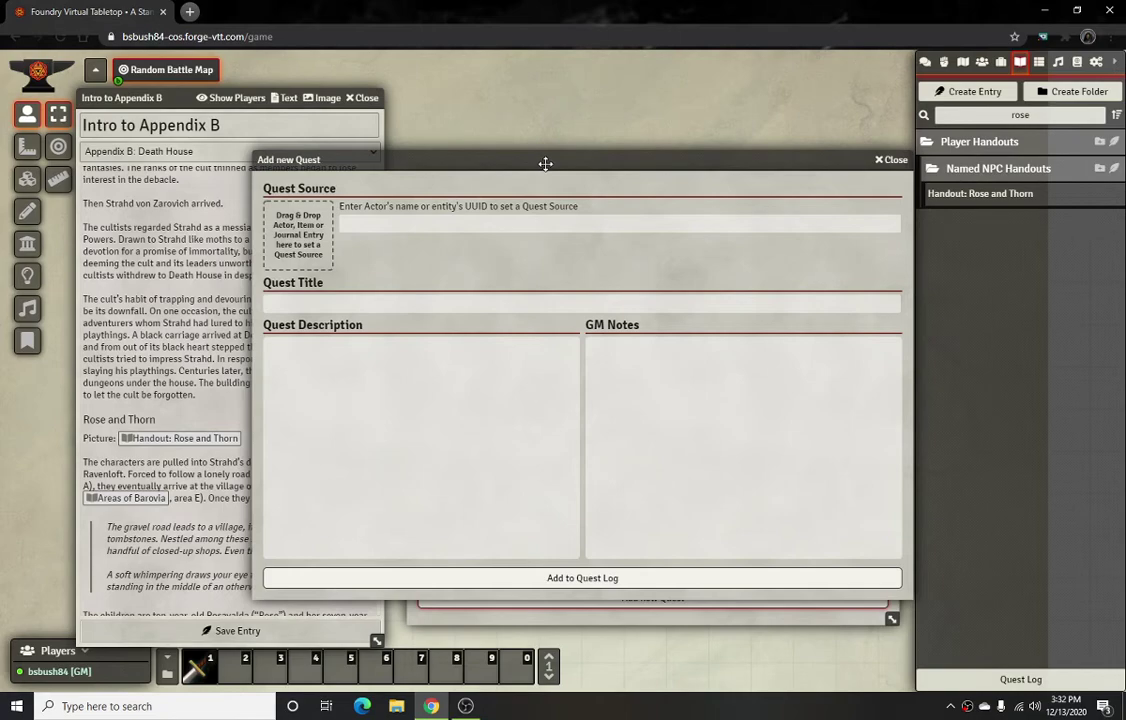
drag(545, 163, 679, 167)
drag(174, 106, 157, 86)
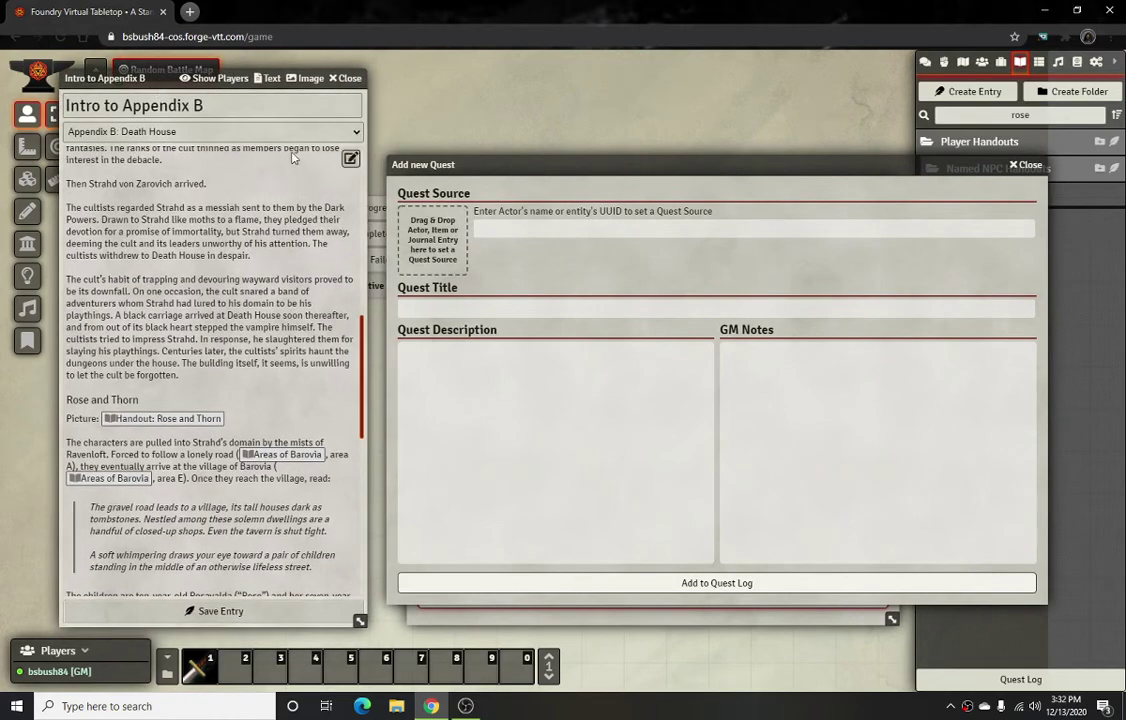
Paste the journal's 'After shushing the boy…' read-aloud passage into the Quest Description.
click(350, 159)
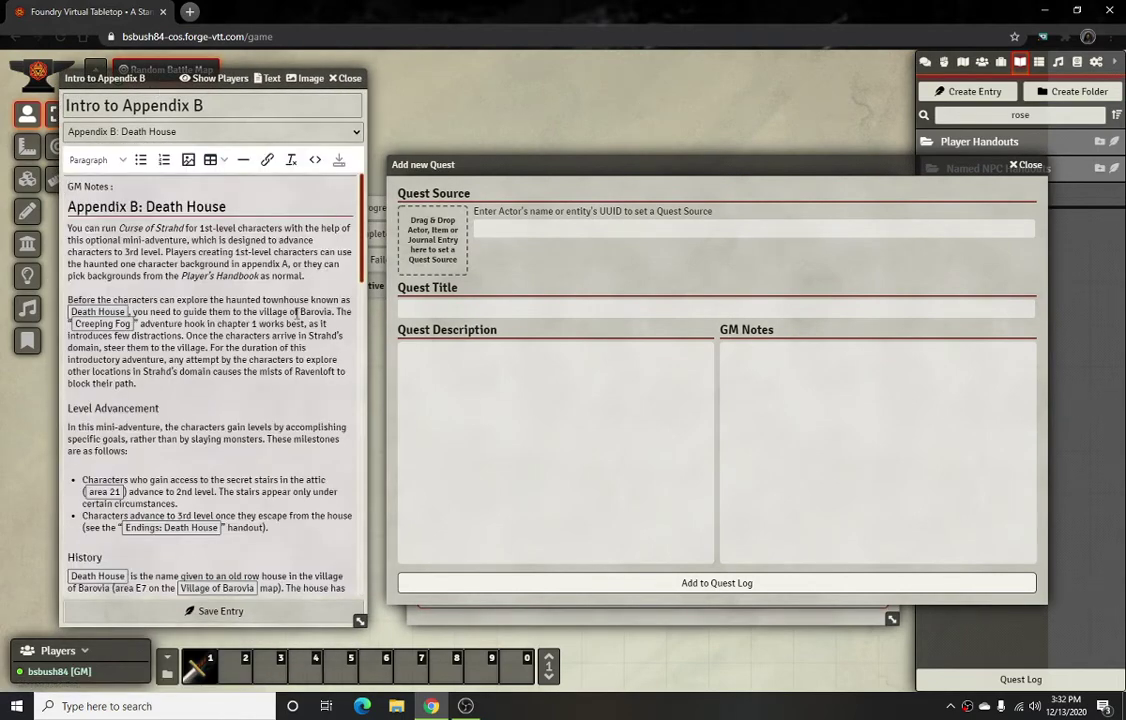
scroll(300, 306, down, 10)
scroll(290, 330, up, 4)
scroll(280, 350, down, 15)
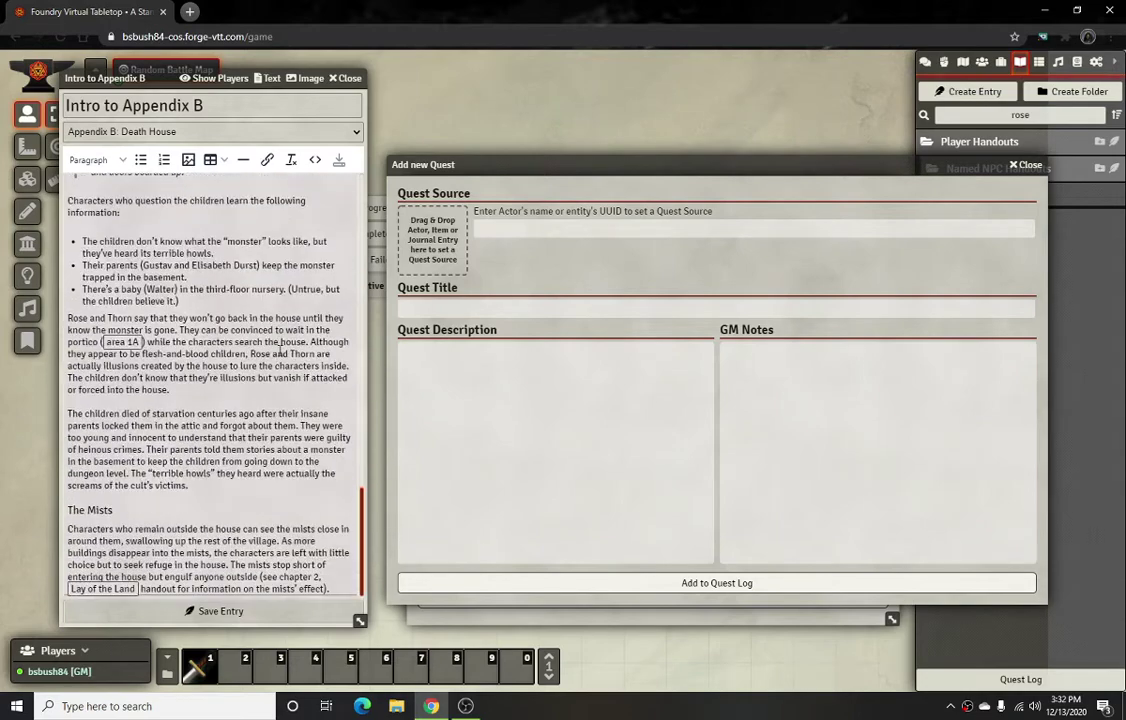
click(701, 355)
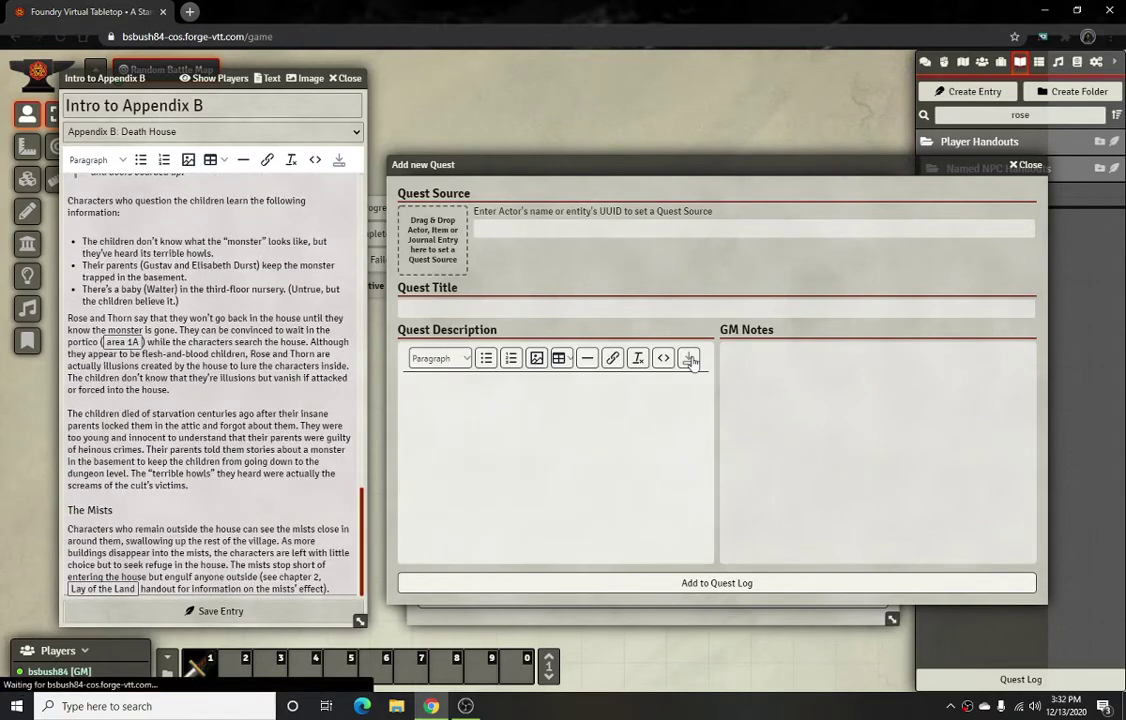
scroll(167, 325, up, 3)
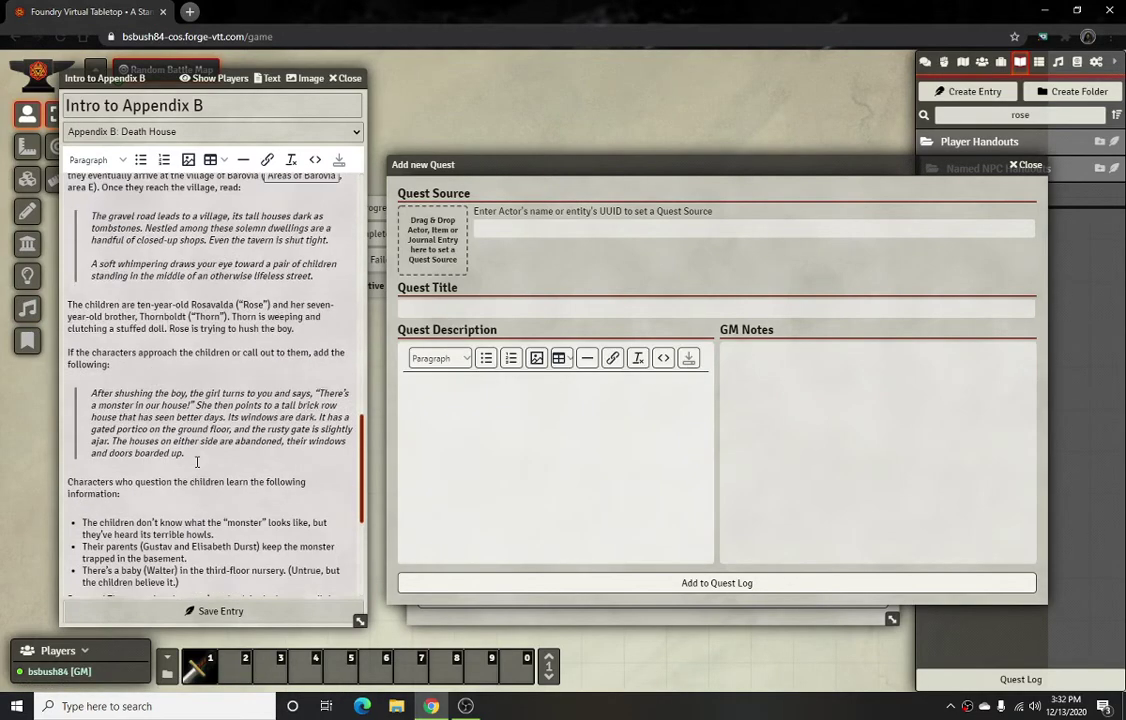
drag(206, 456, 75, 397)
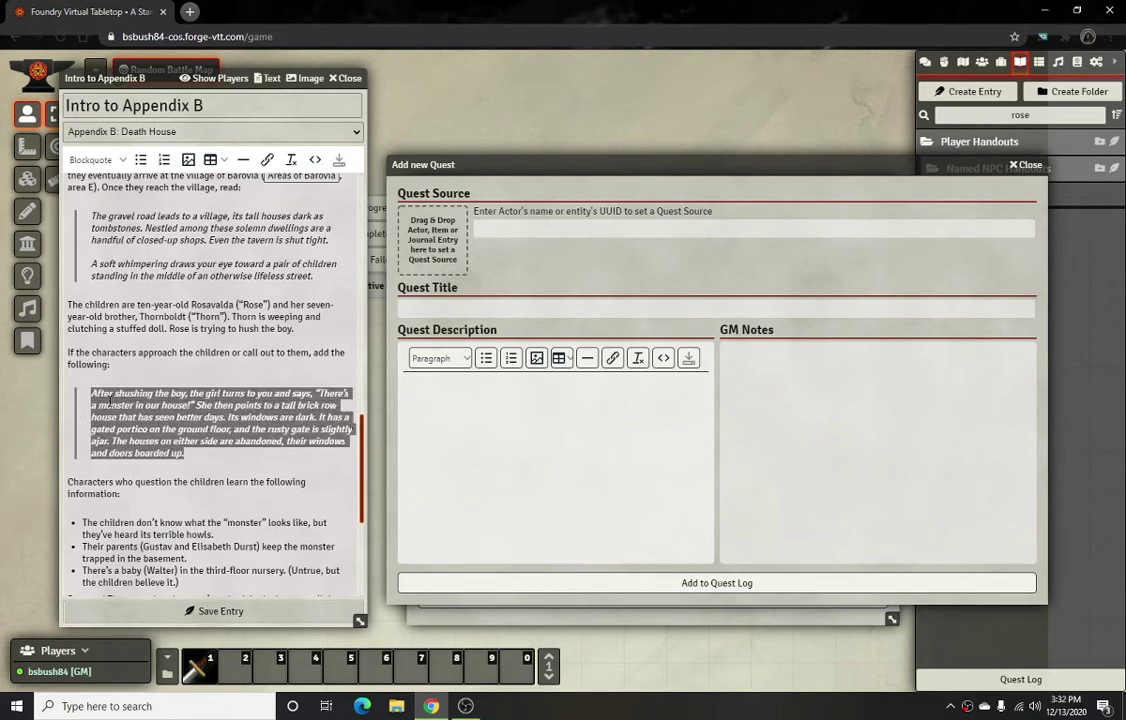
text(After shushing the boy, the girl turns to you and says, "There's a monster in our house!" She then points to a tall brick row house that has seen better days. Its windows are dark. It has a gated portico on the ground floor, and the rusty gate is slightly ajar. The houses on either side are abandoned, their windows and doors boarded up.)
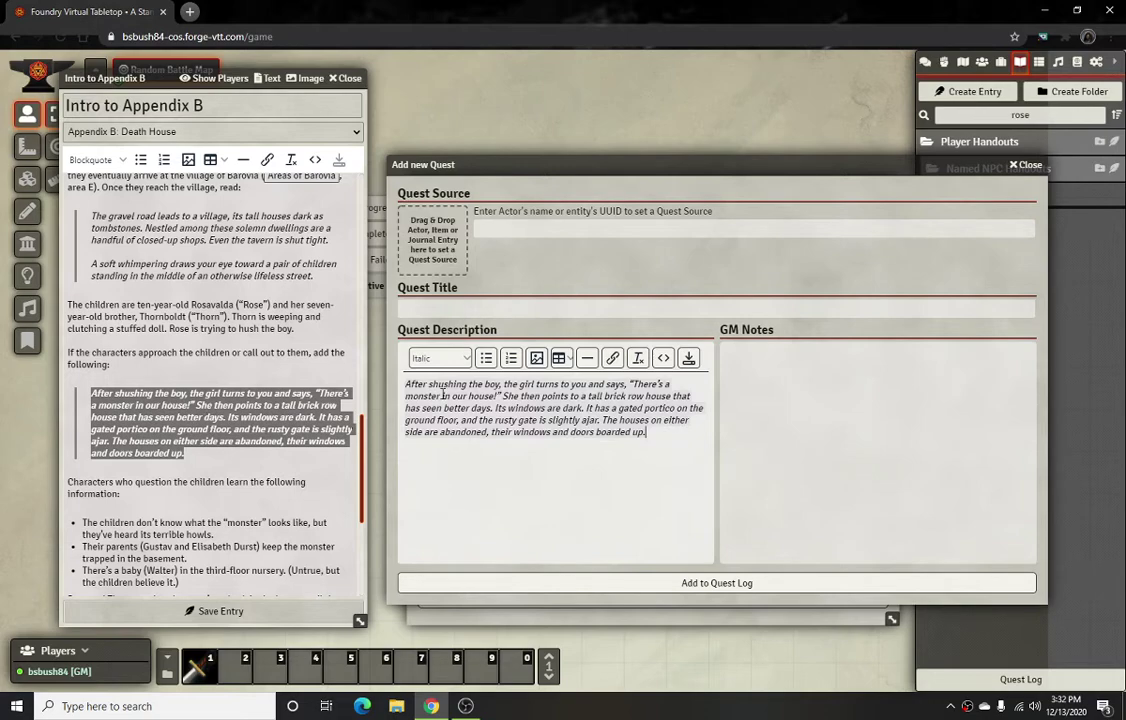
Remove the italics from the pasted passage and format it as a blockquote.
drag(659, 441, 350, 380)
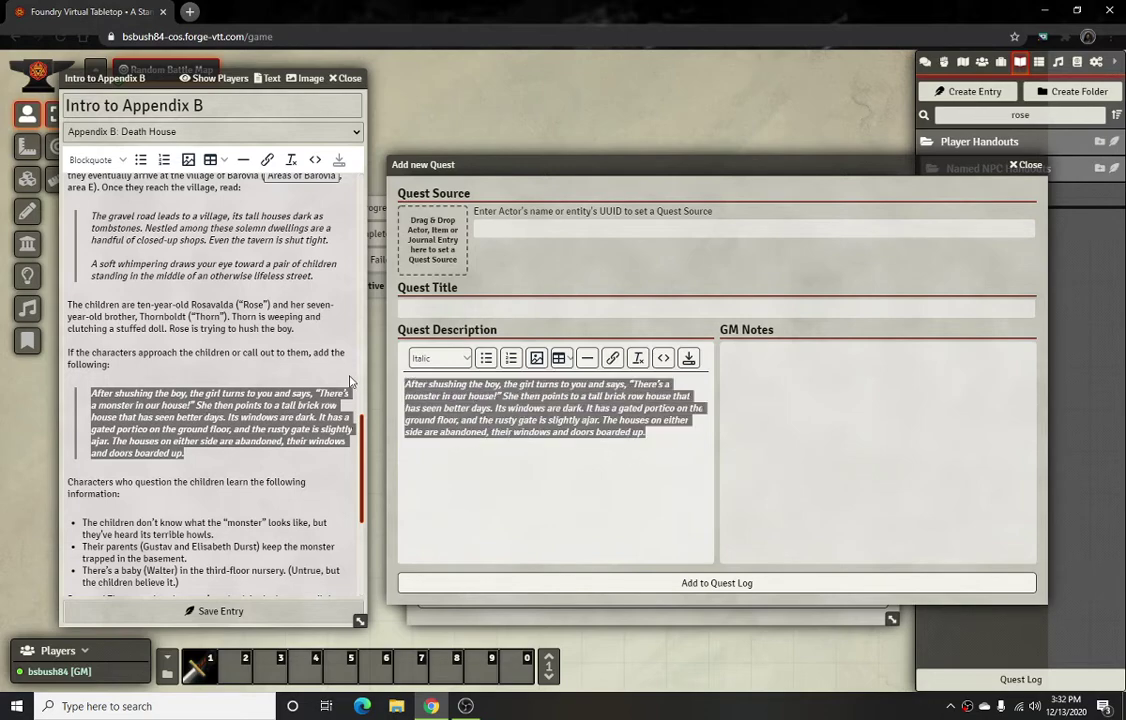
key(ctrl+i)
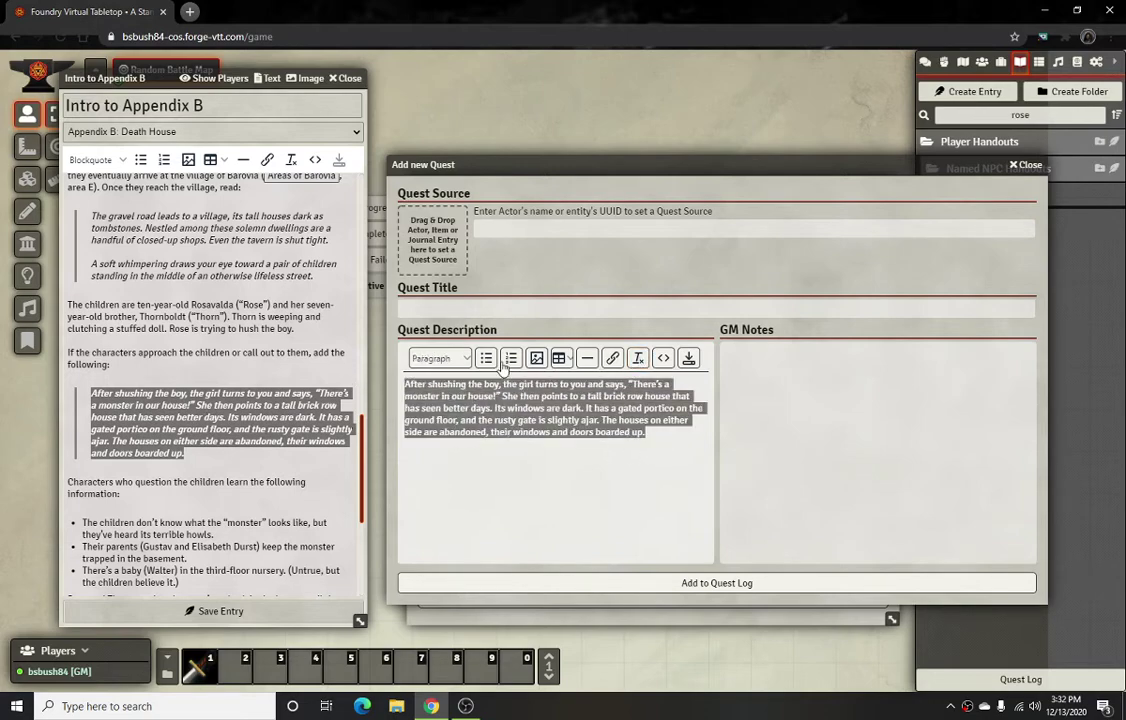
click(463, 362)
mouse_move(440, 428)
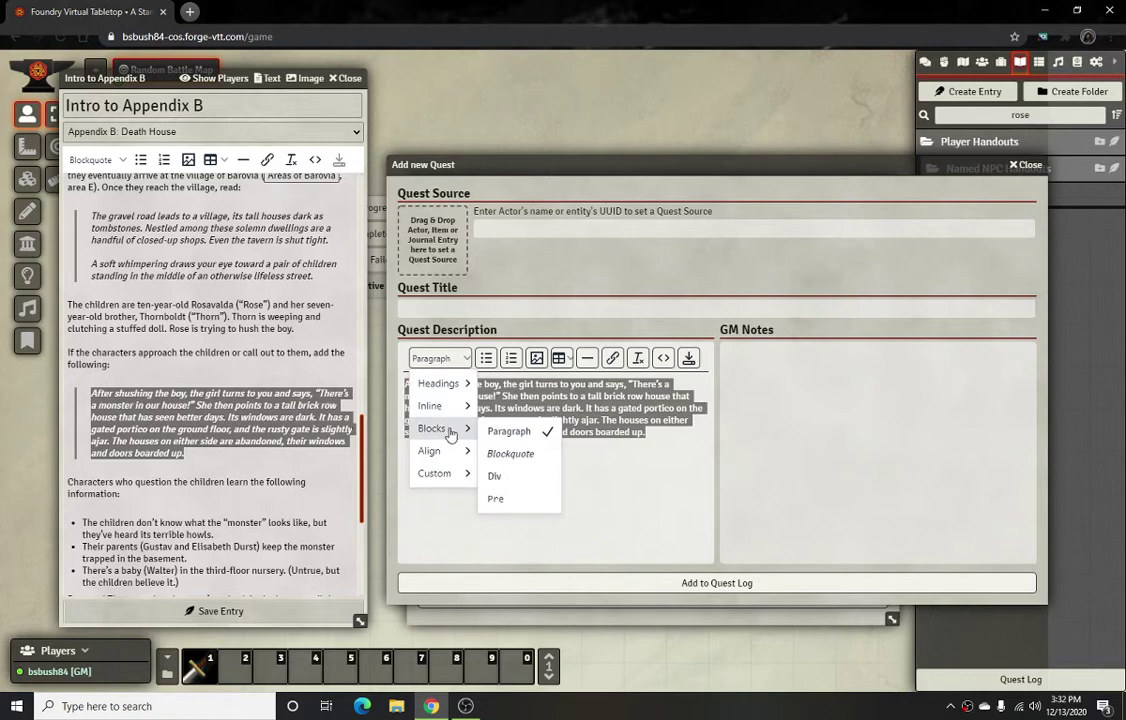
click(498, 455)
click(540, 478)
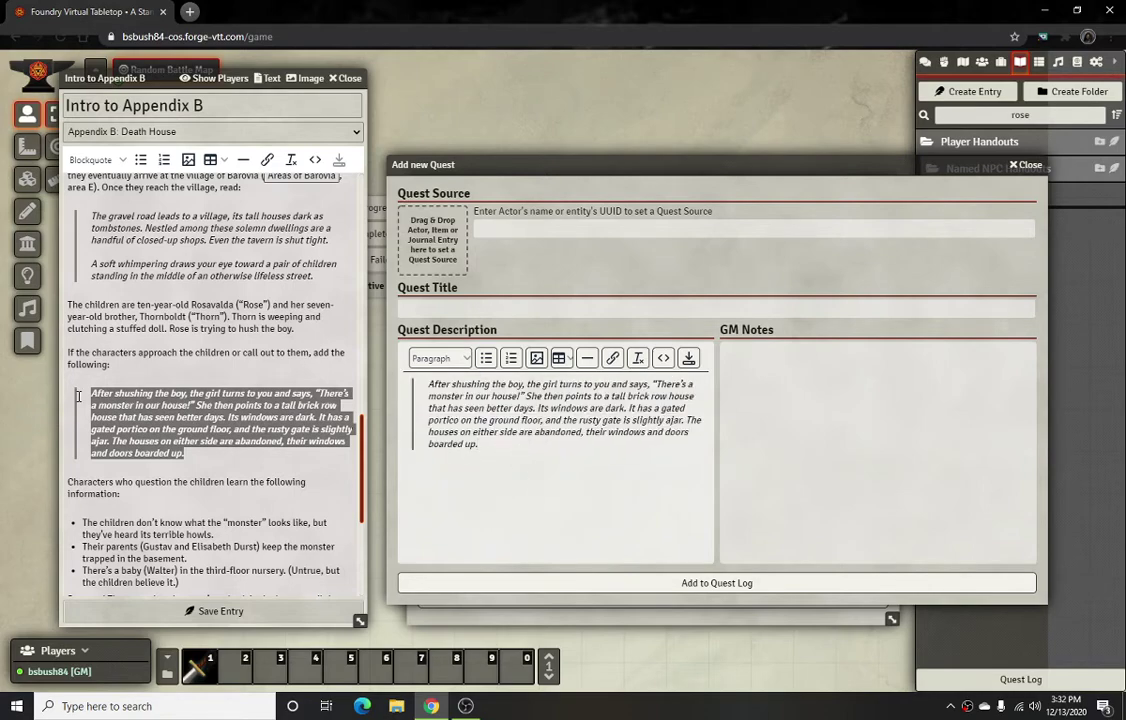
scroll(213, 455, down, 5)
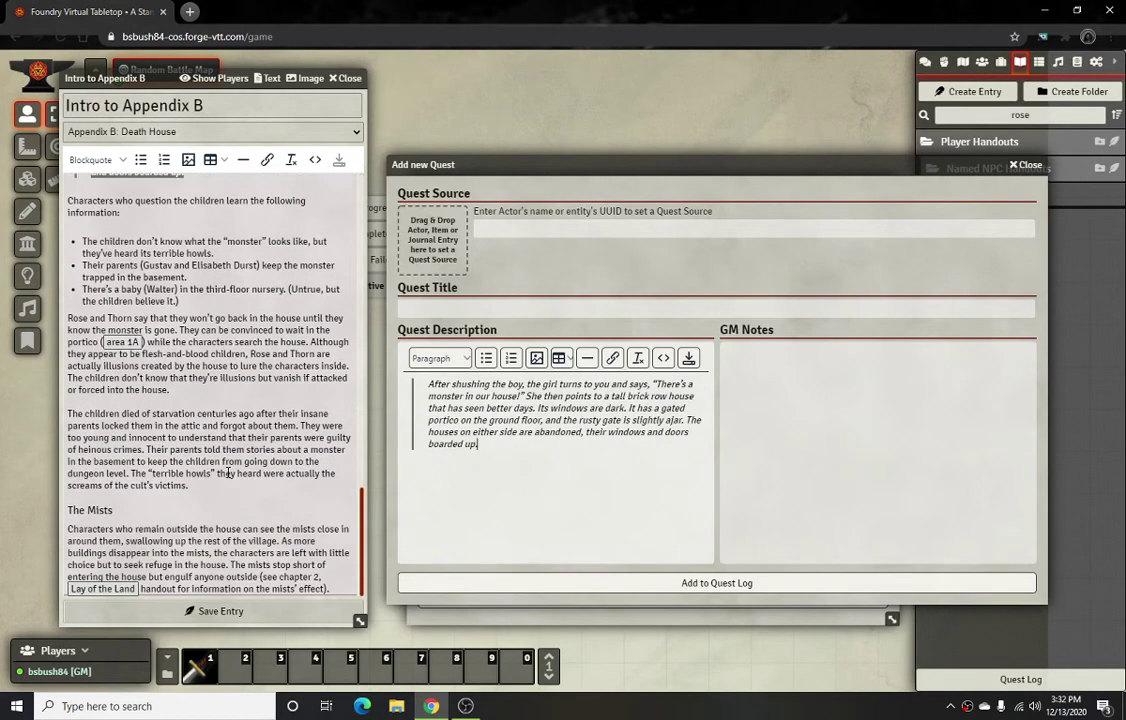
scroll(236, 481, up, 8)
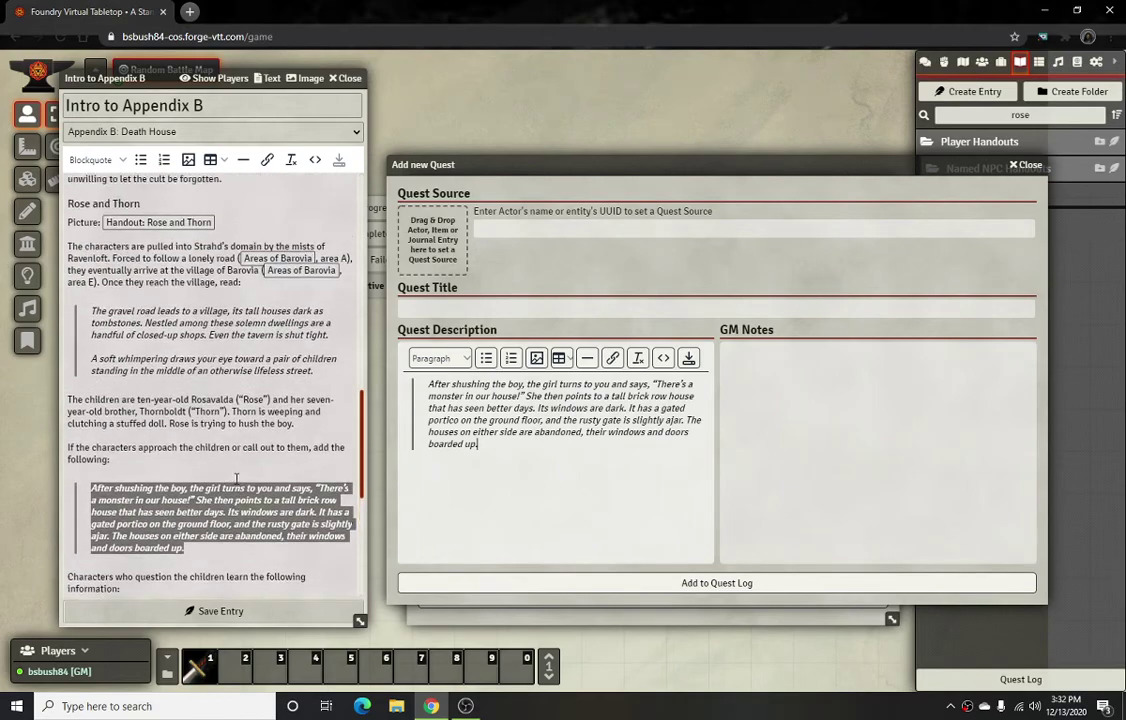
scroll(231, 474, up, 10)
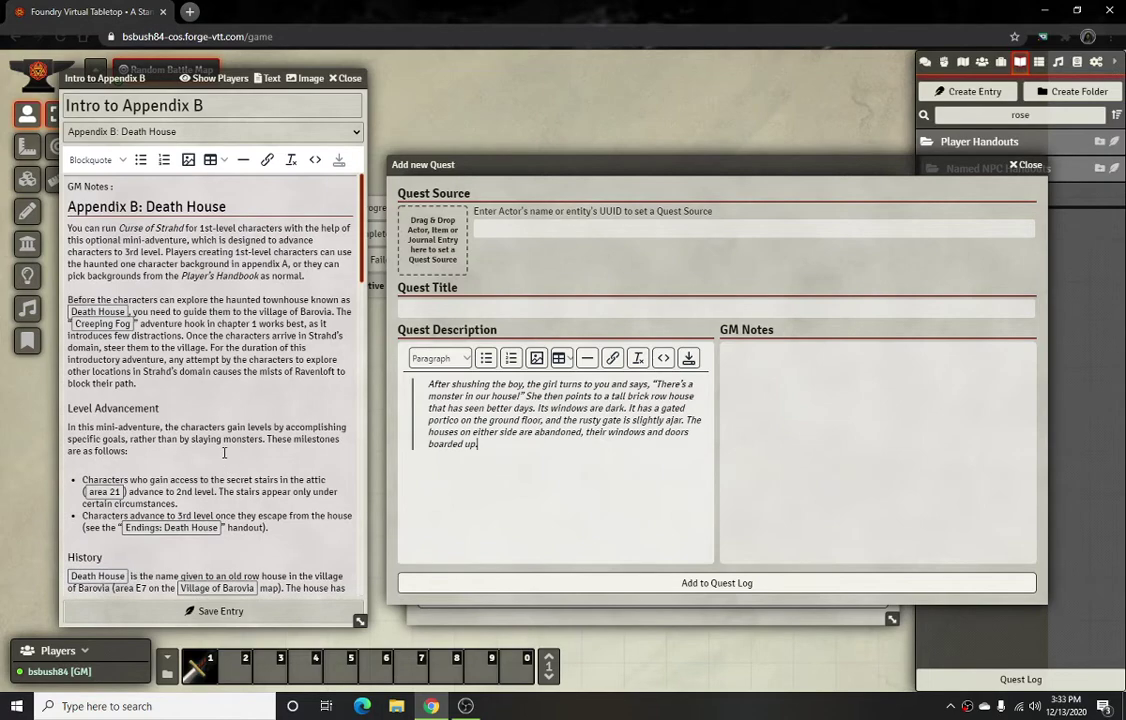
scroll(189, 378, down, 6)
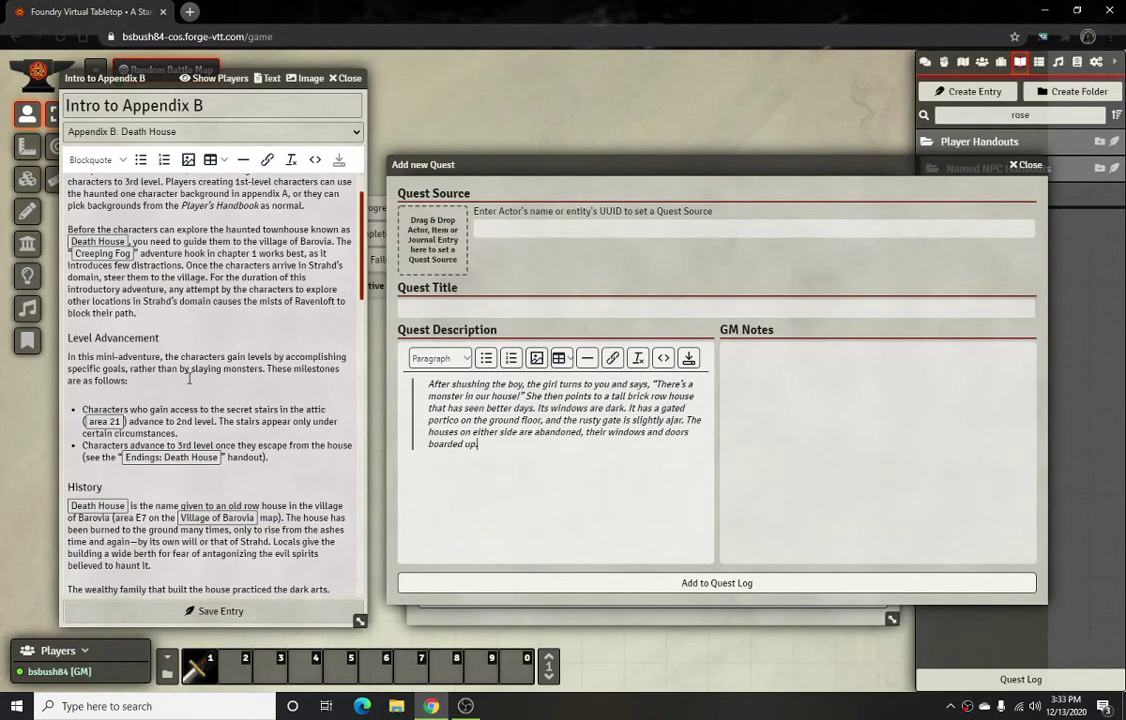
scroll(153, 302, up, 7)
click(115, 316)
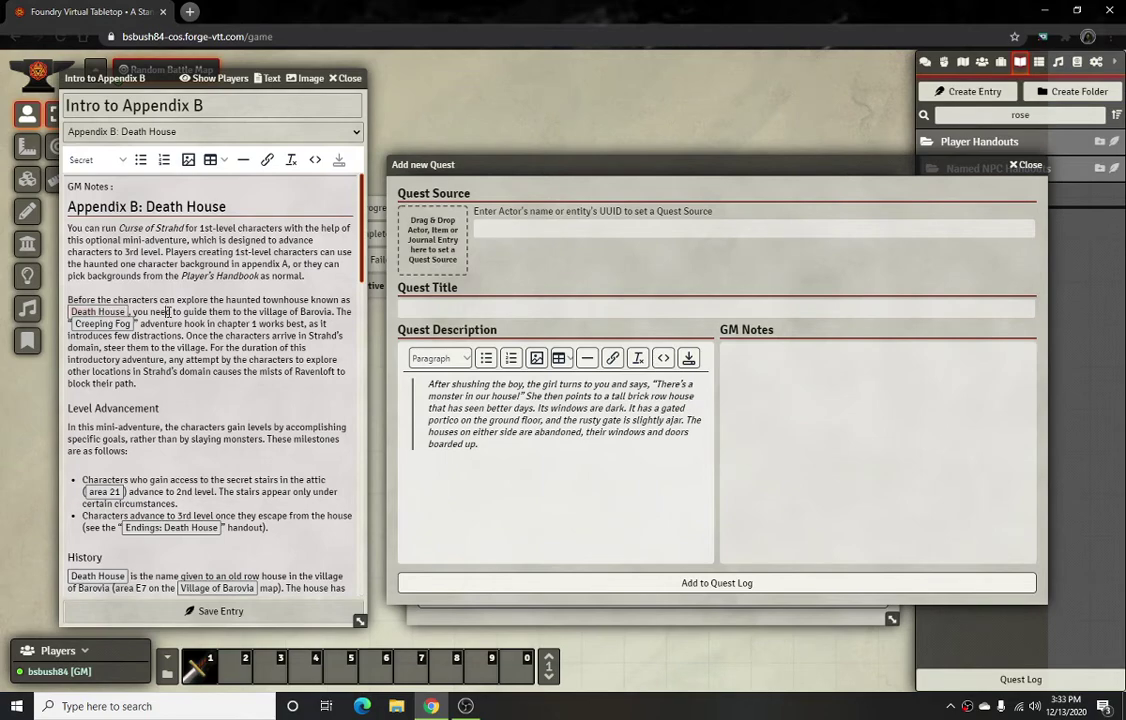
scroll(226, 321, down, 5)
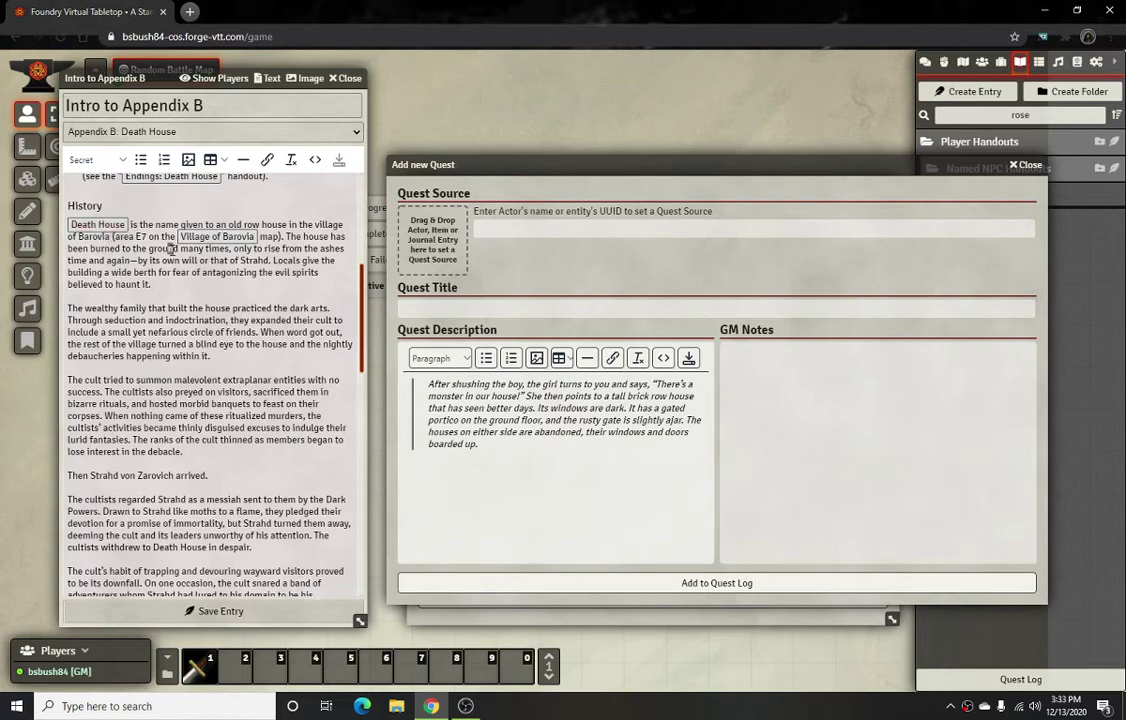
scroll(248, 320, down, 1)
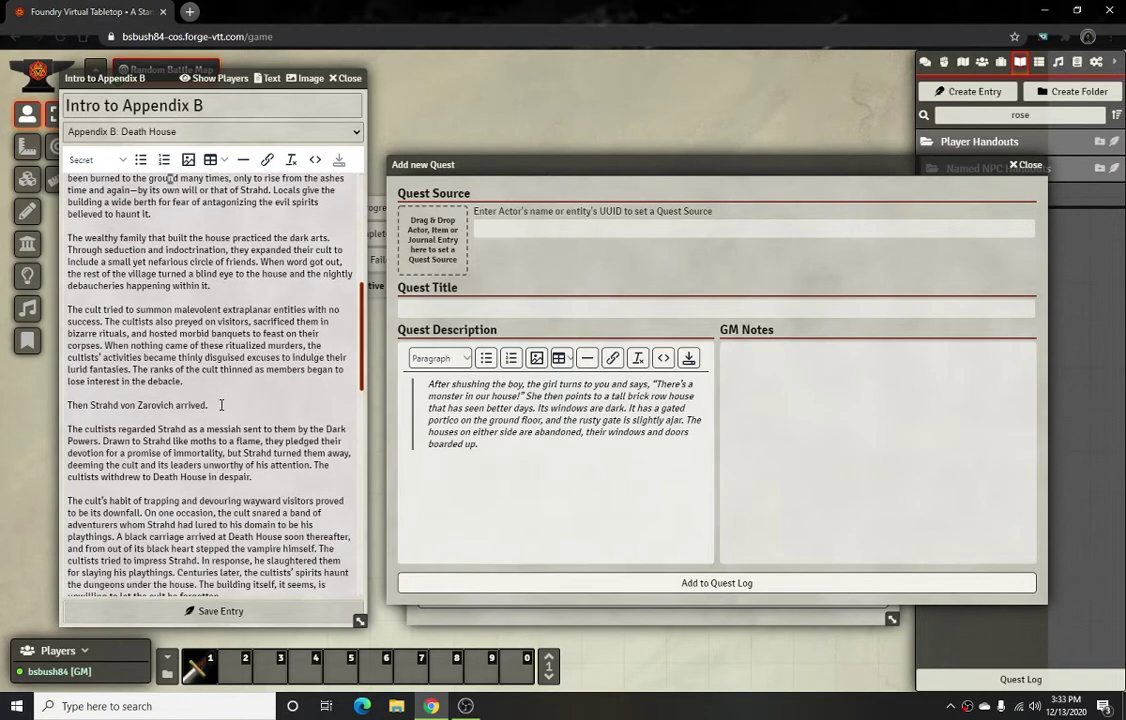
scroll(170, 347, down, 1)
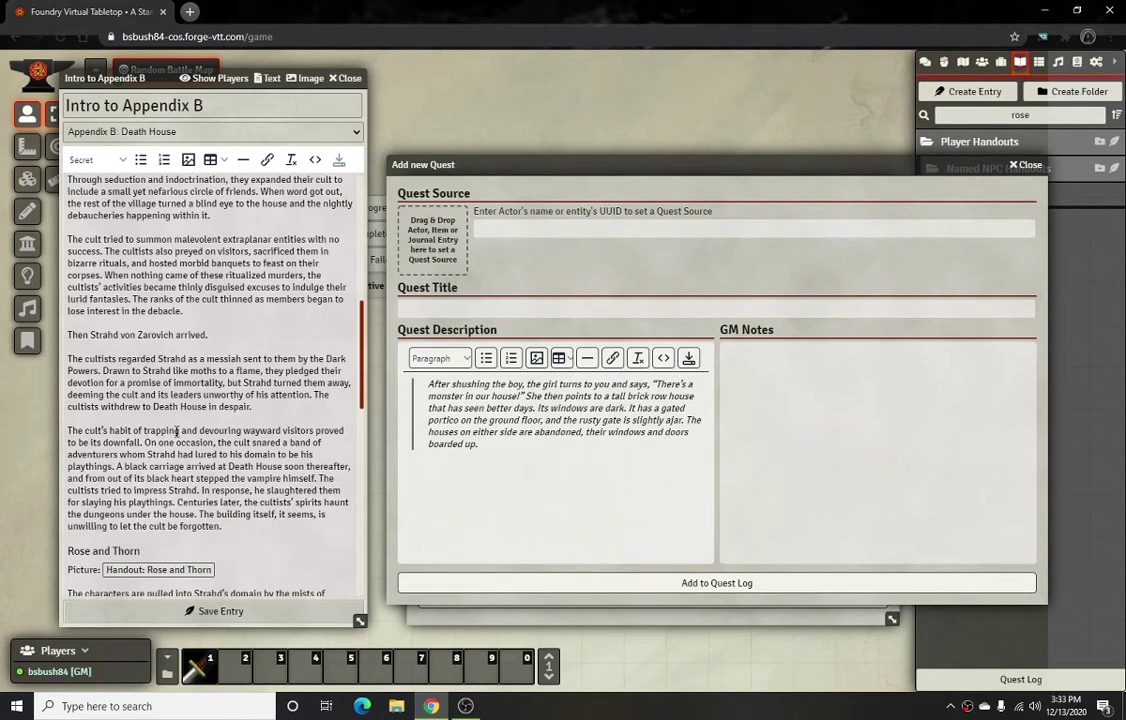
scroll(172, 427, down, 3)
scroll(170, 385, down, 2)
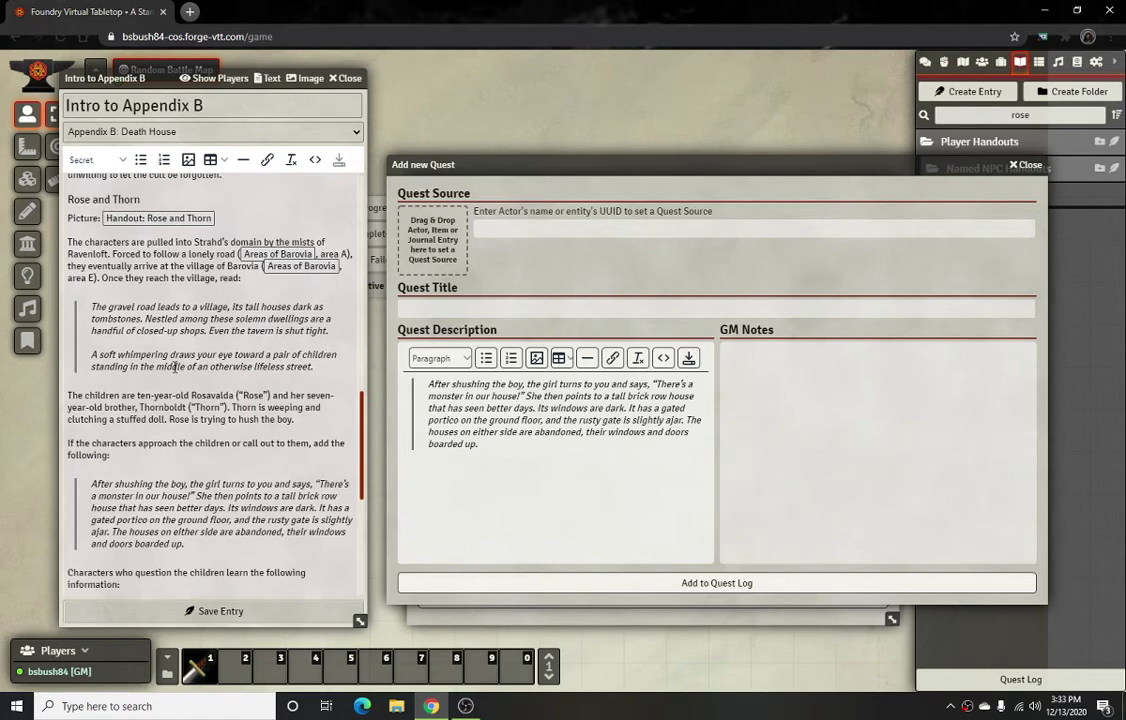
scroll(205, 416, down, 2)
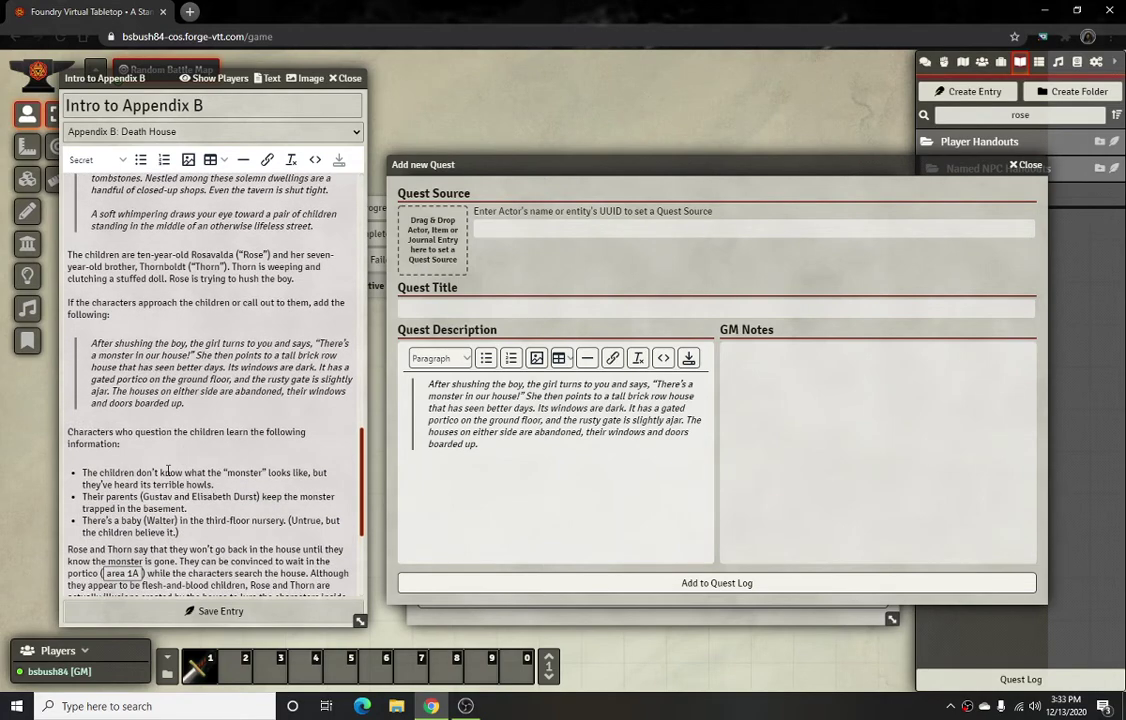
scroll(180, 456, down, 1)
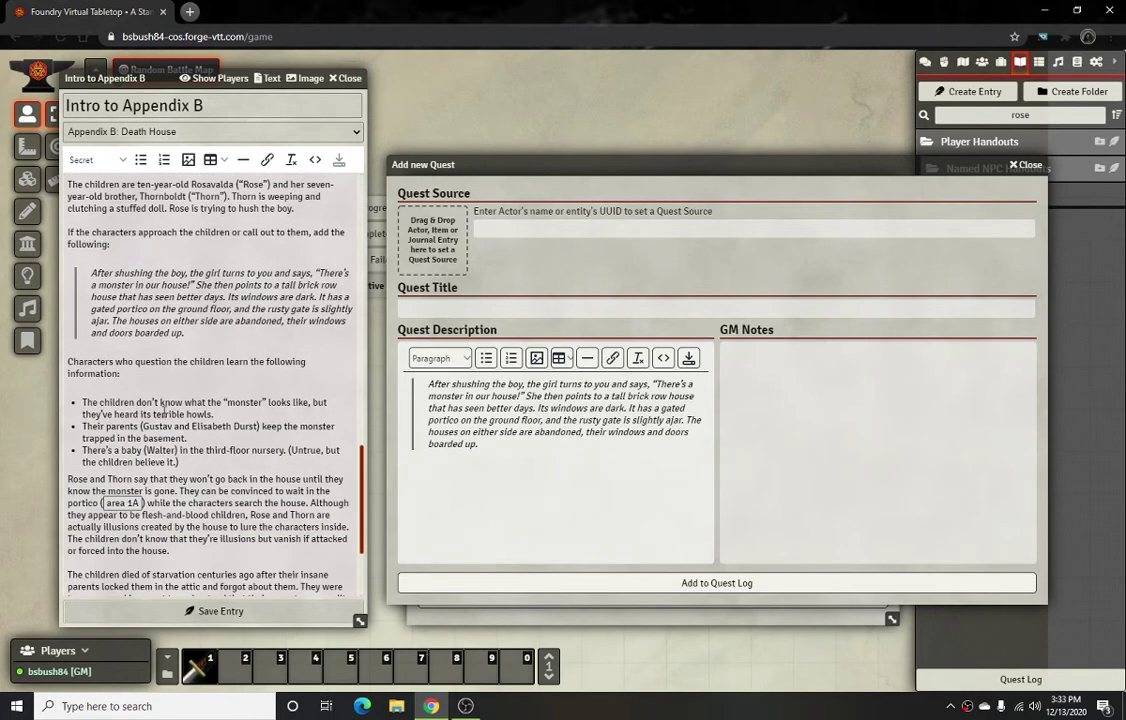
Paste the children's questioning list into GM Notes, replacing a wrong first paste.
drag(198, 465, 68, 363)
key(ctrl+c)
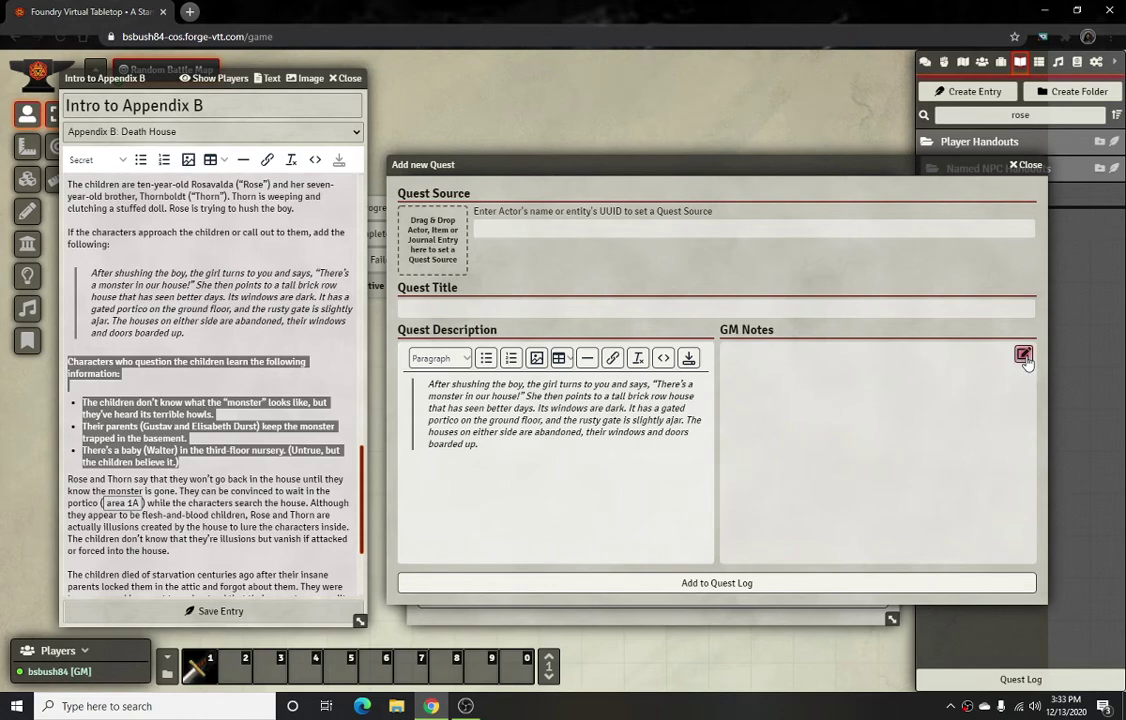
click(1022, 354)
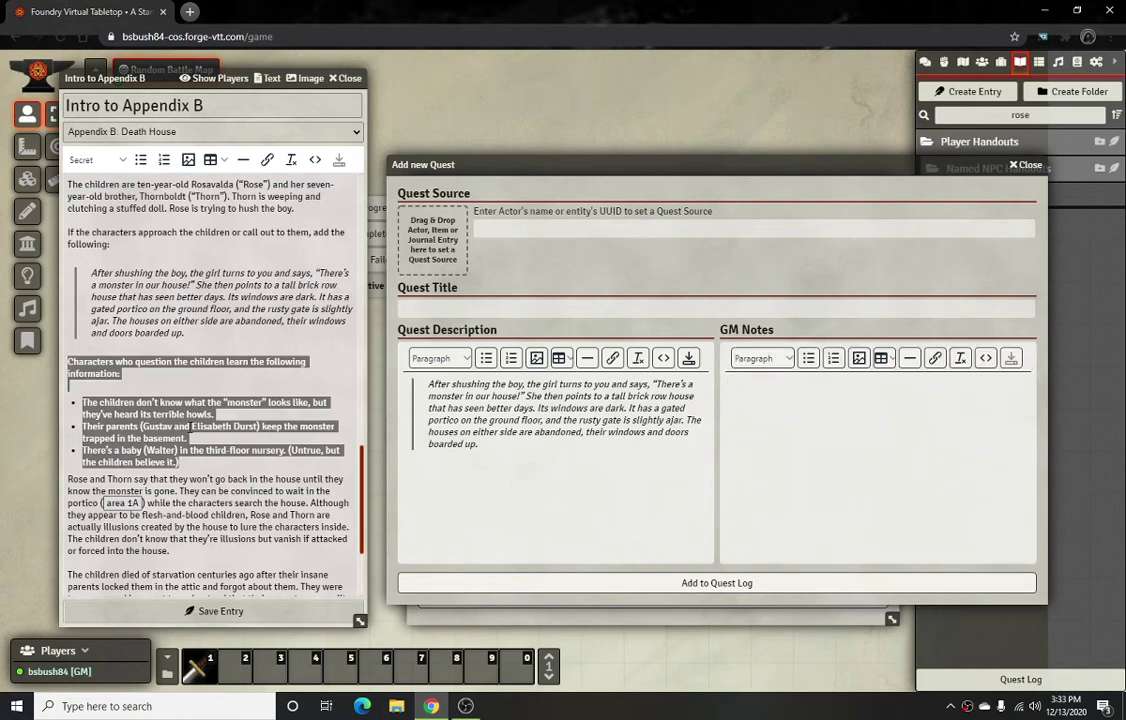
text(After shushing the boy, the girl turns to you and says, "There’s a monster in our house!" She then points to a tall brick row house that has seen better days. Its windows are dark. It has a gated portico on the ground floor, and the rusty gate is slightly ajar. The houses on either side are abandoned, their windows and doors boarded up.)
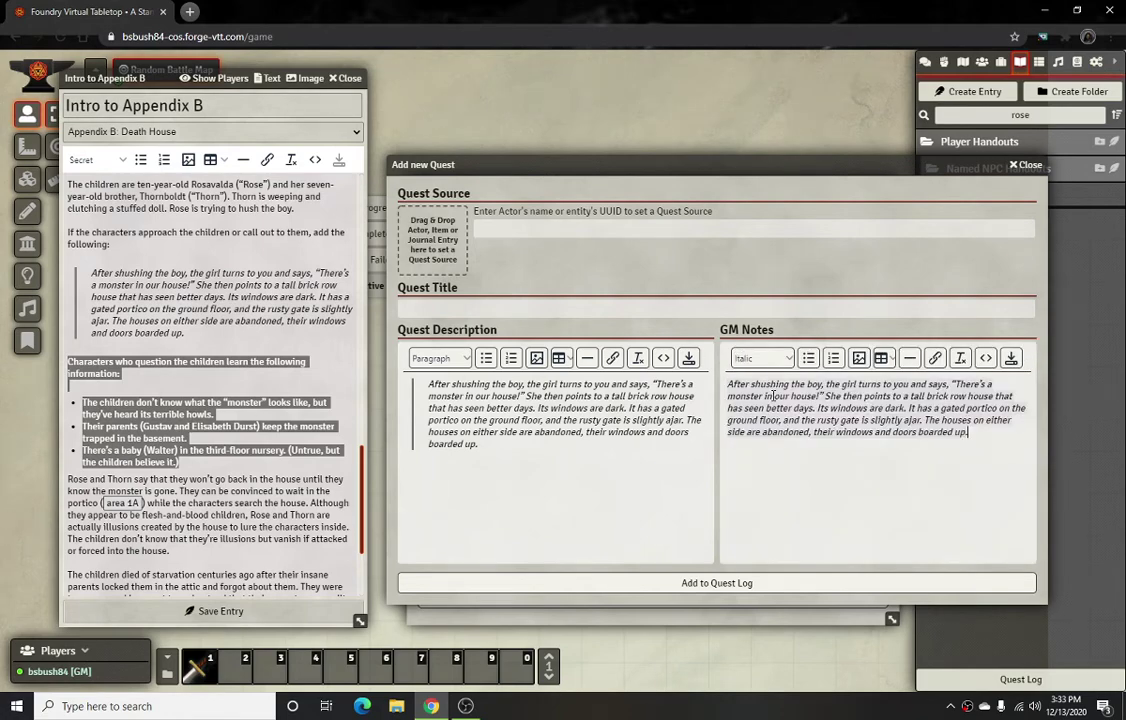
key(ctrl+a)
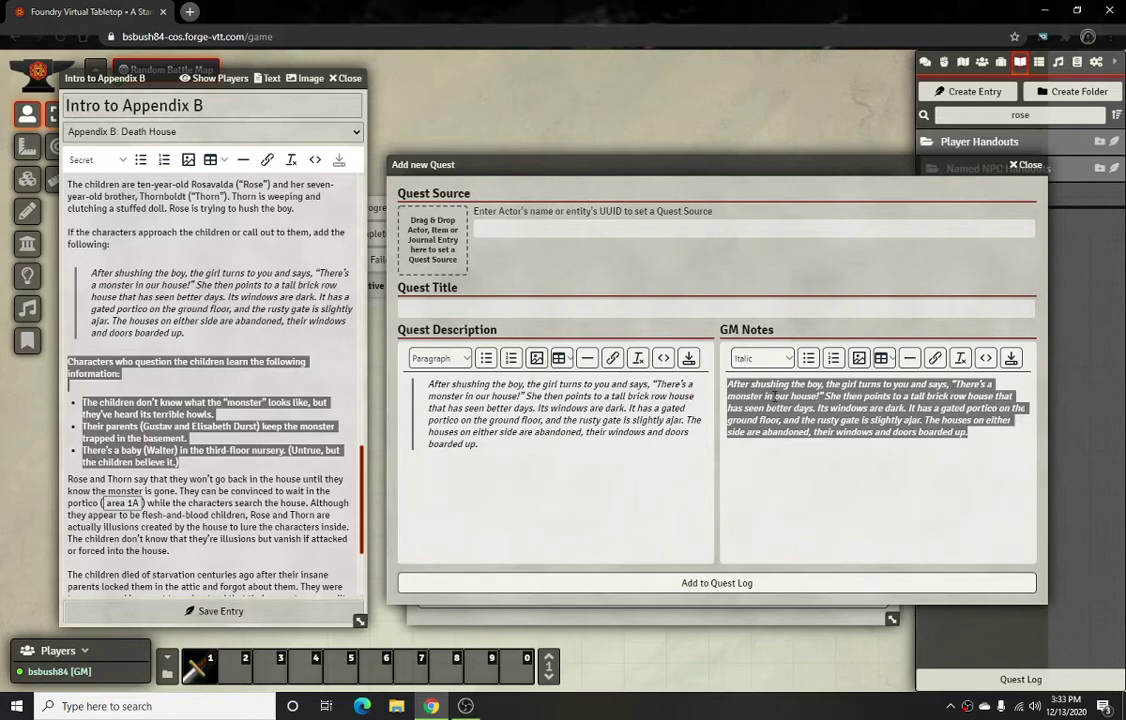
key(BackSpace)
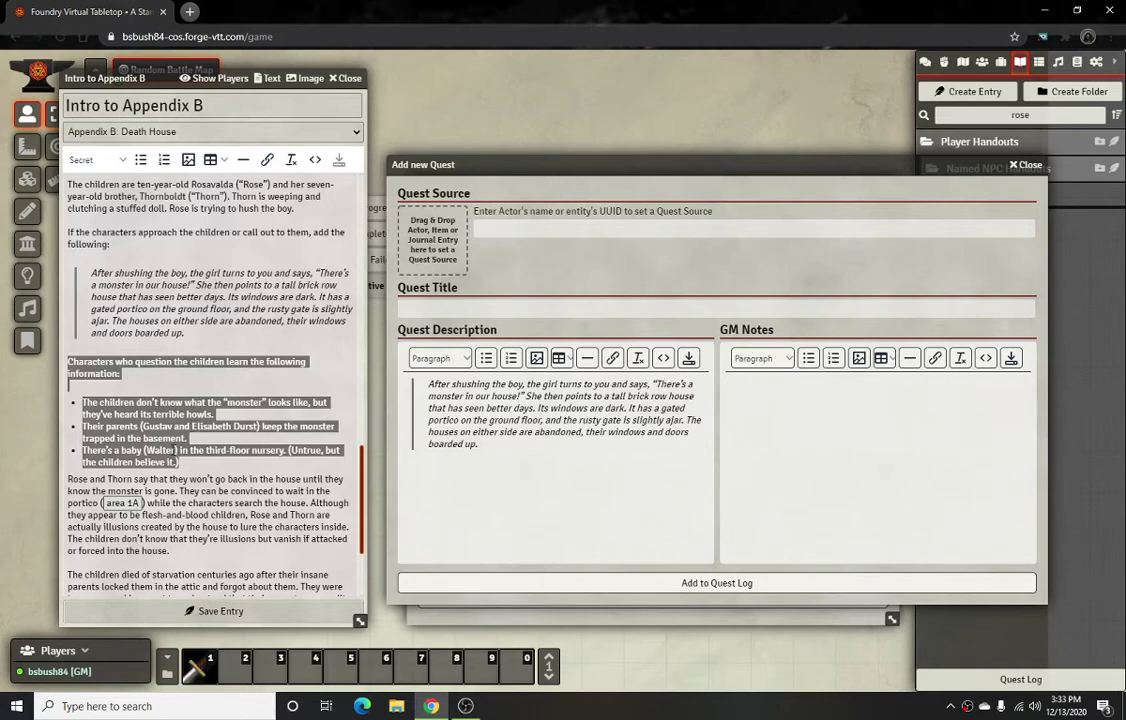
key(ctrl+v)
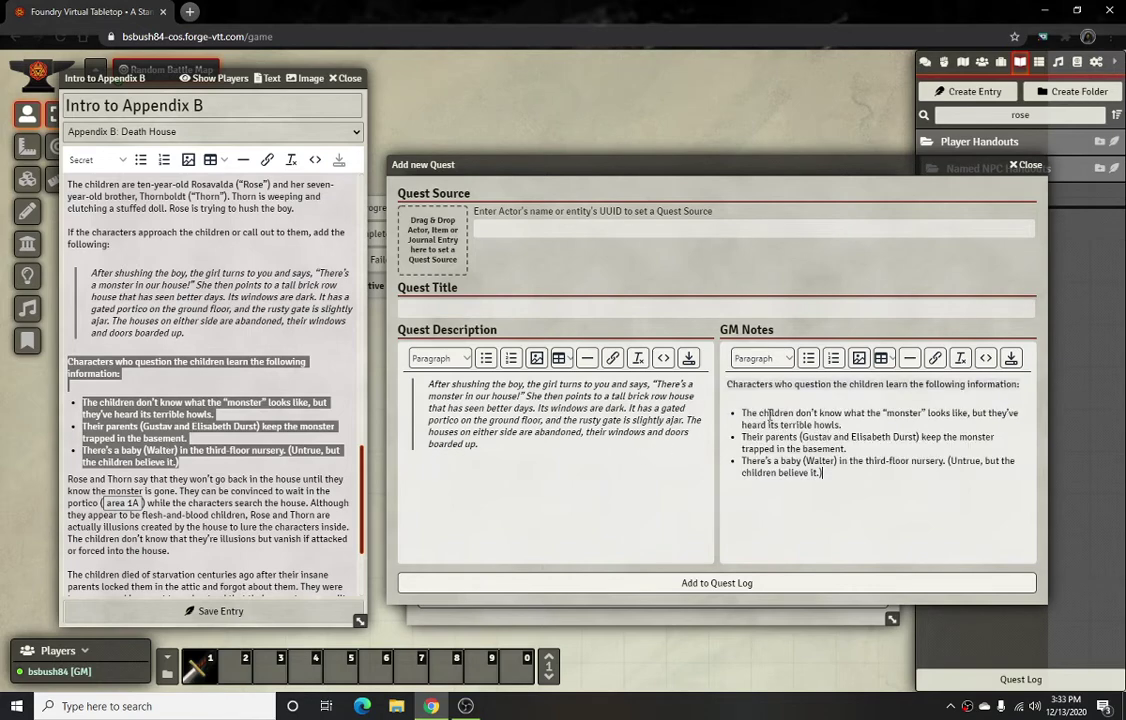
Remove bold from the 'Characters who question the children…' heading in GM Notes.
drag(866, 490, 825, 405)
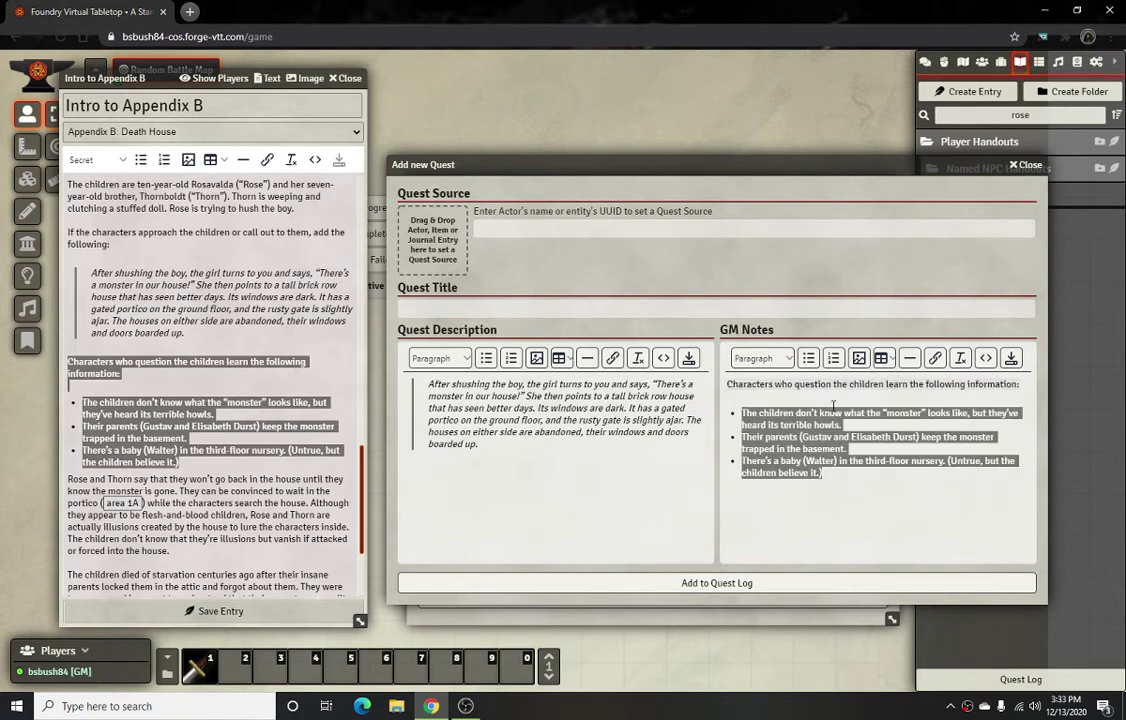
drag(994, 395, 727, 392)
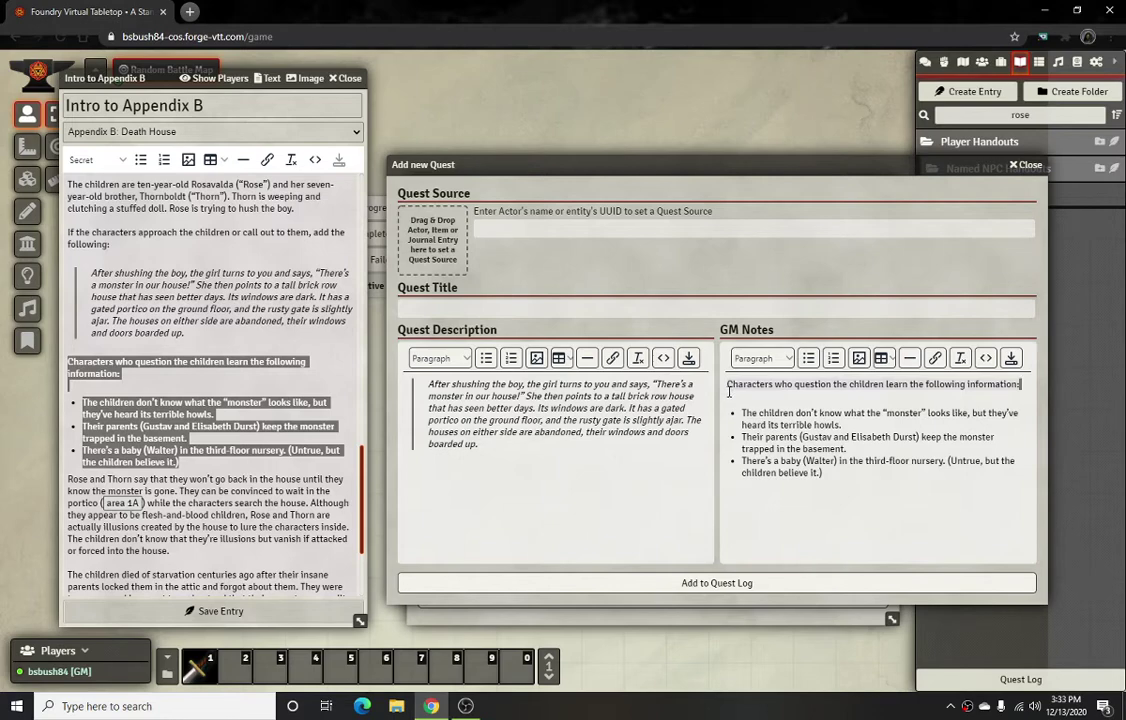
click(960, 360)
click(926, 481)
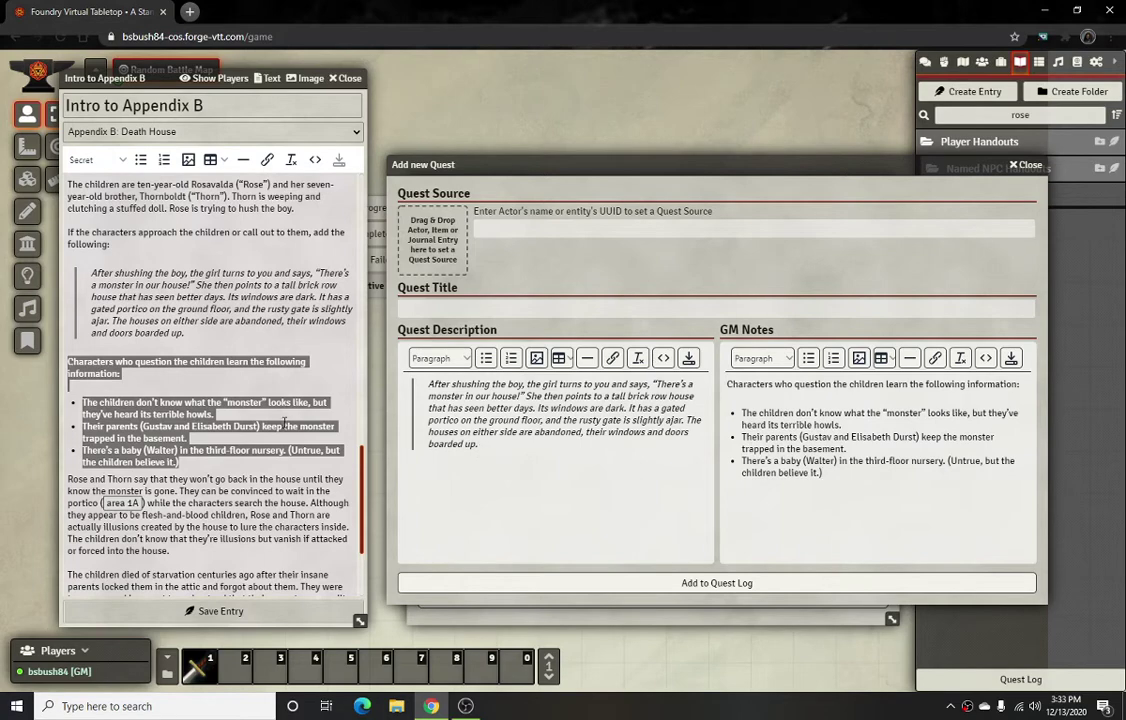
Set the quest title to 'Help Rose and Thorn's Family'.
drag(643, 168, 401, 160)
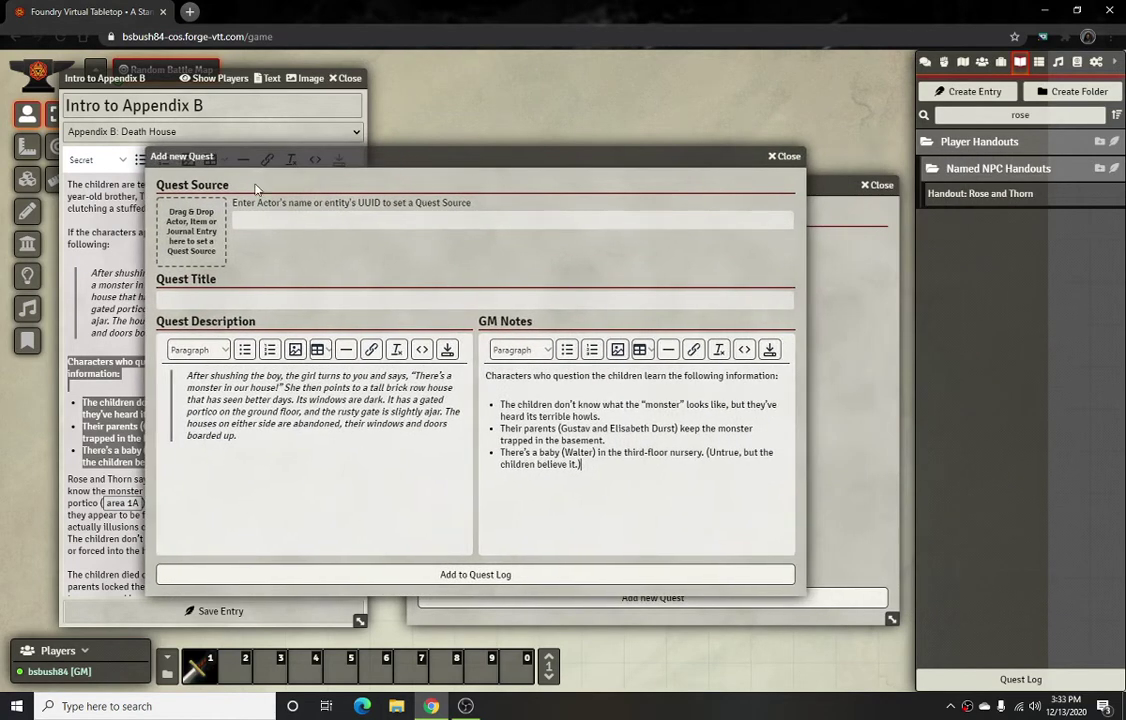
click(215, 299)
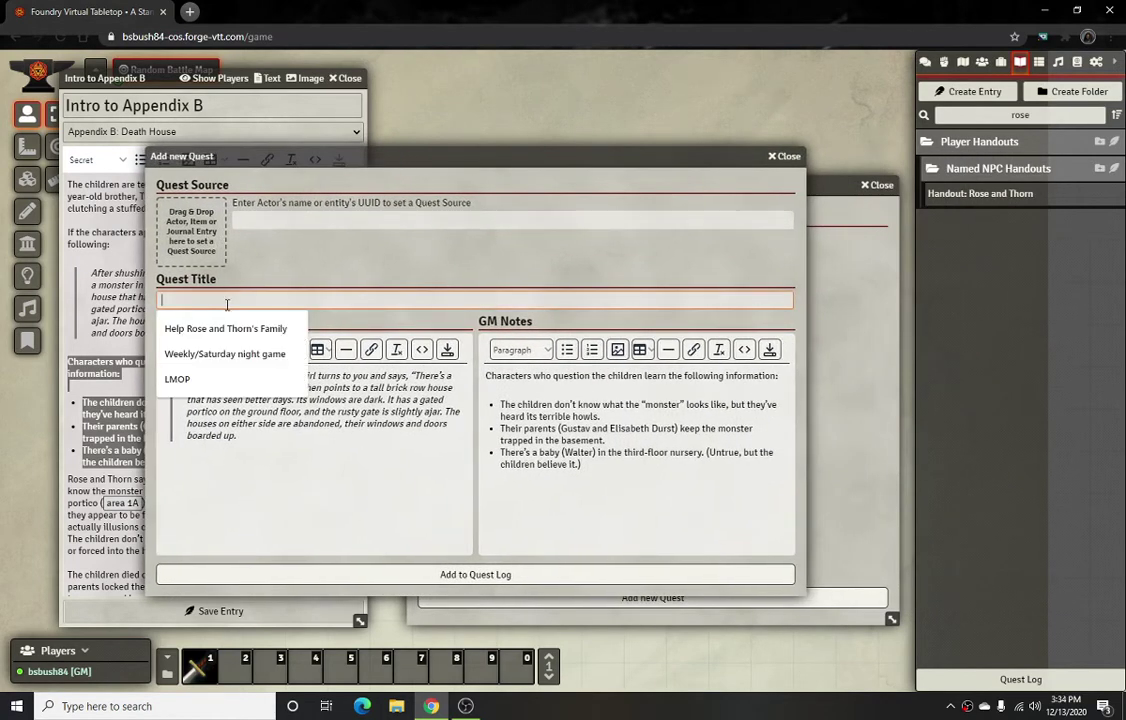
click(226, 328)
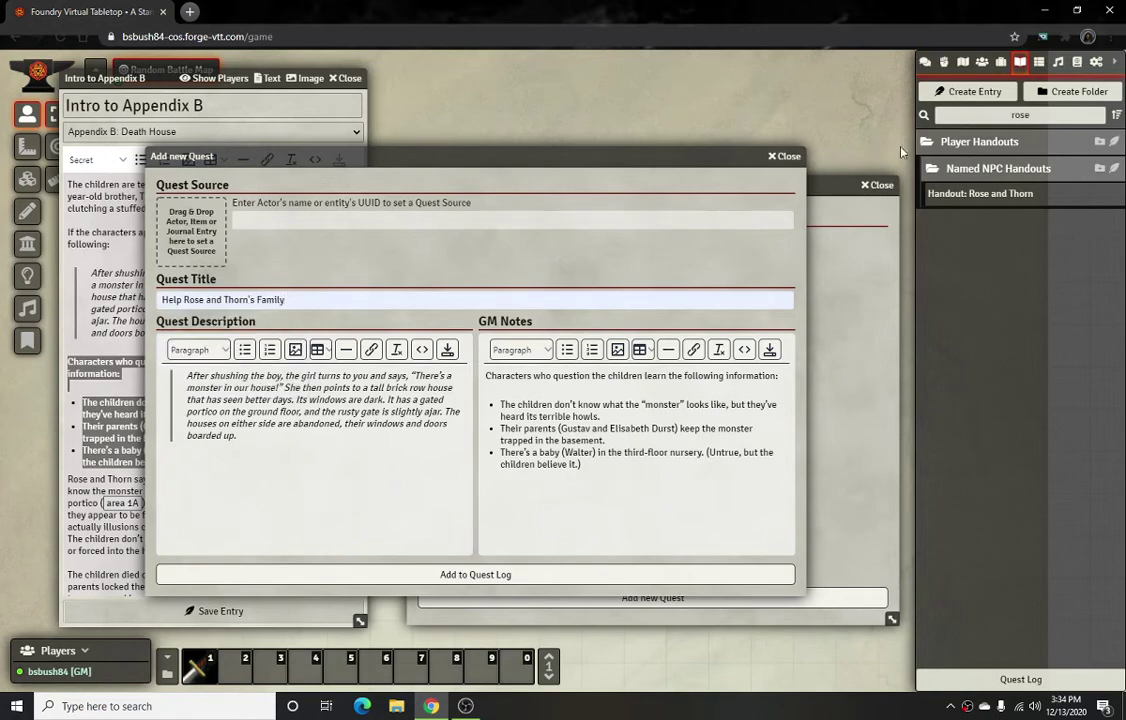
Make Rosavalda "Rose" Durst from Named NPCs the quest source and add the quest to the log.
click(981, 63)
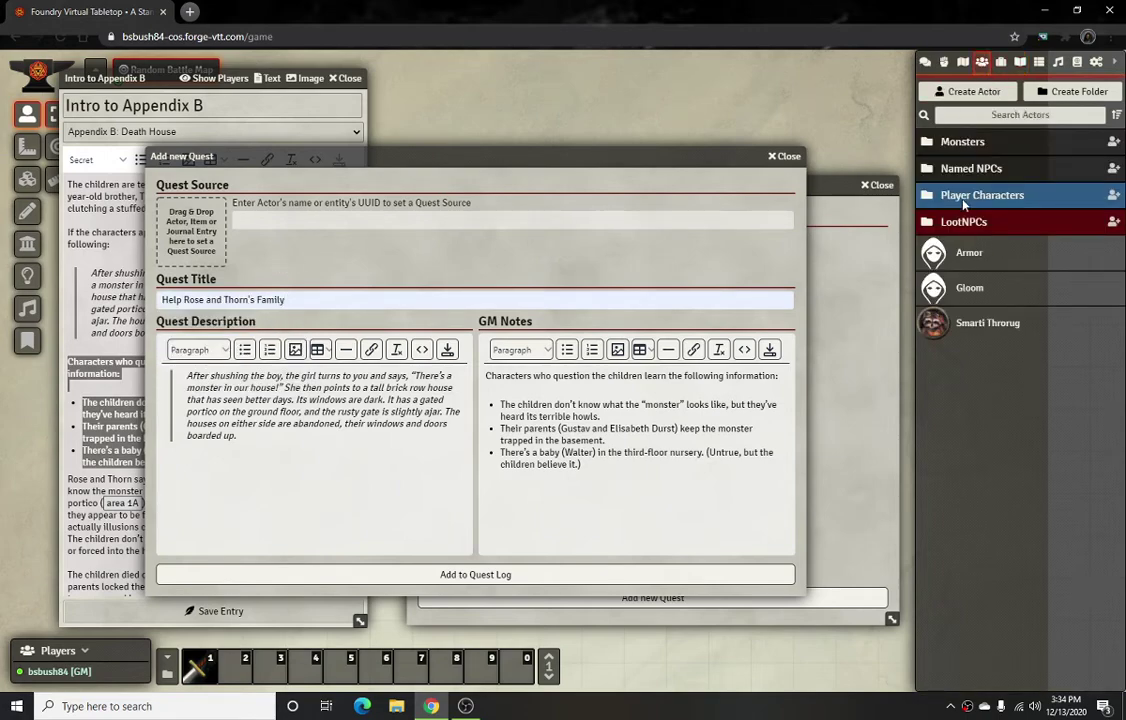
click(968, 168)
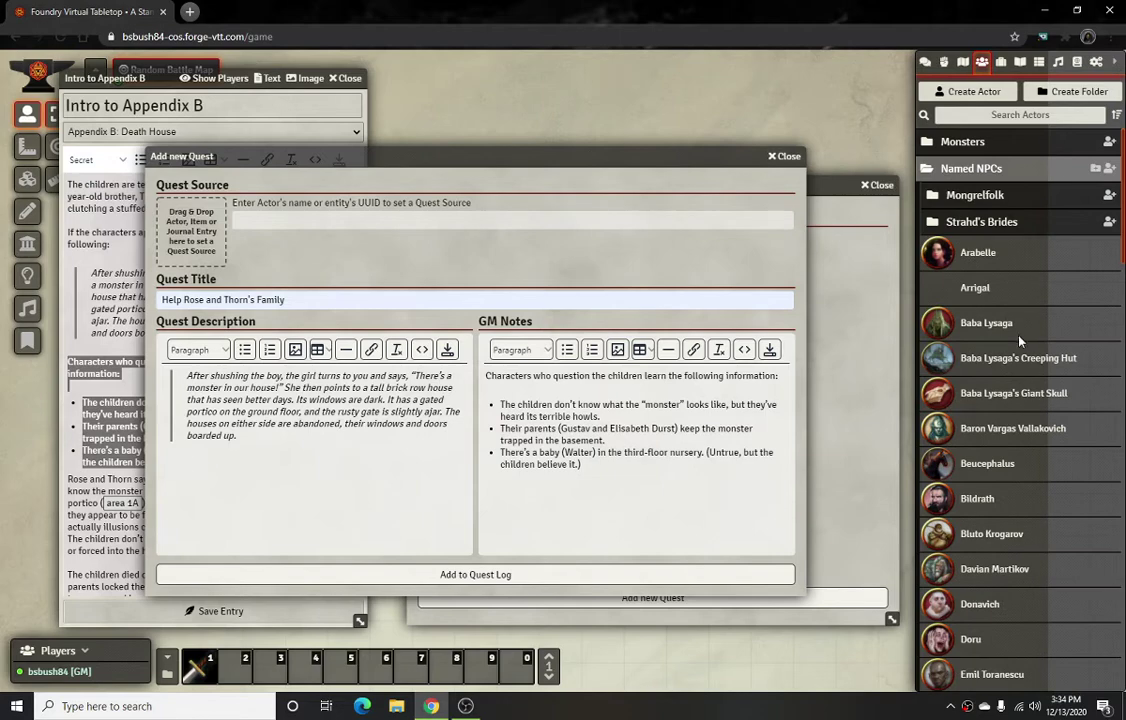
scroll(1020, 341, down, 15)
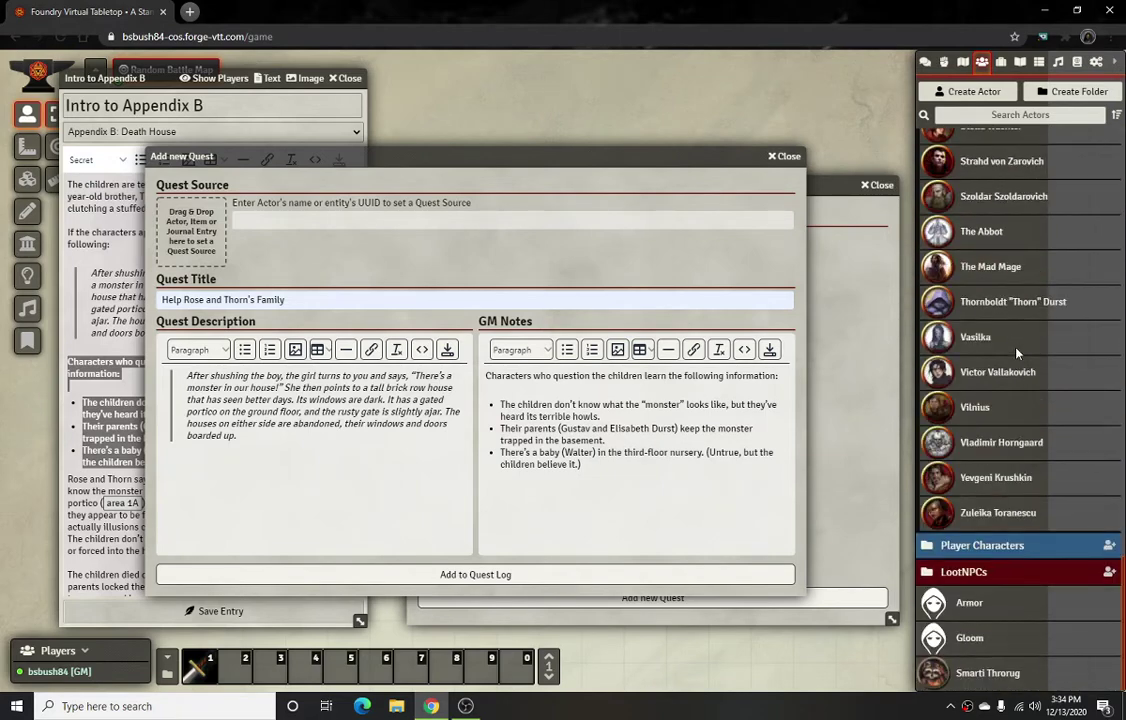
scroll(1017, 352, up, 4)
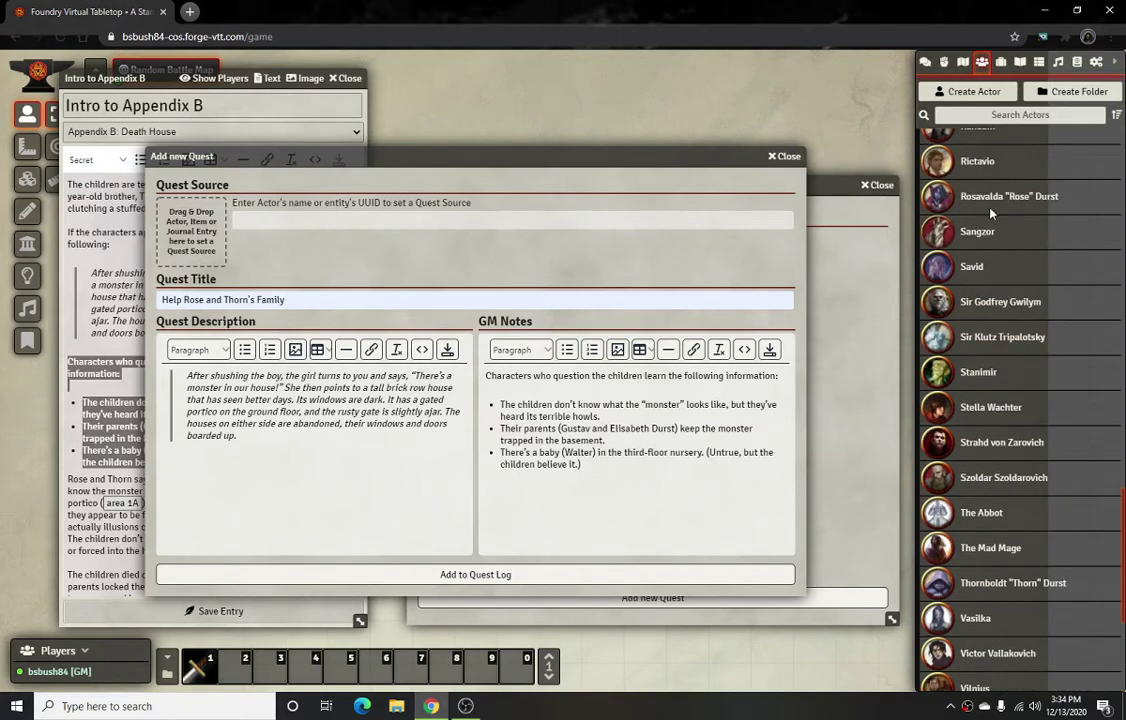
drag(987, 203, 215, 235)
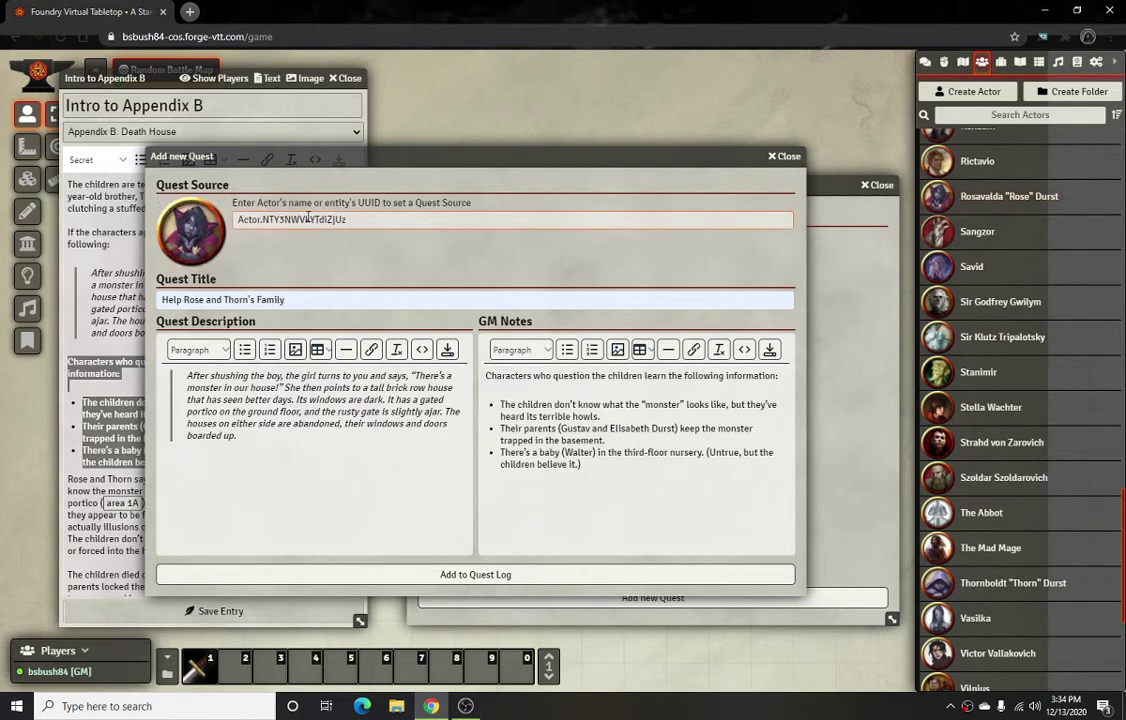
click(506, 574)
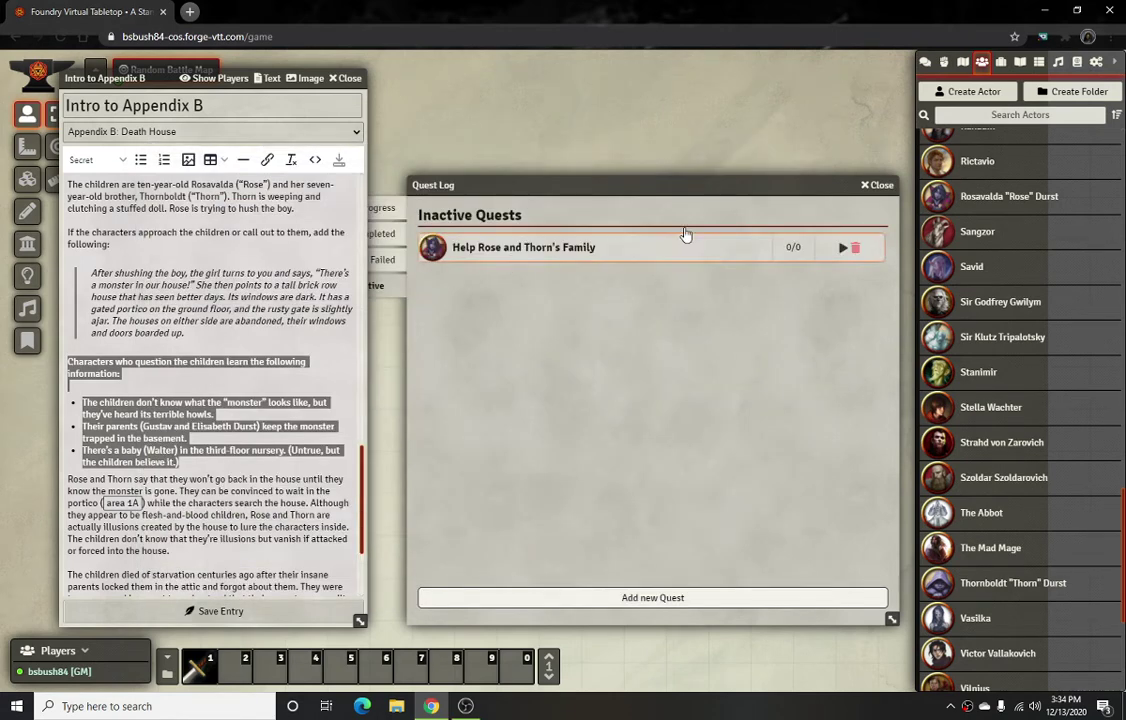
Open the quest and append a 'Test' line to its GM notes.
drag(658, 183, 591, 160)
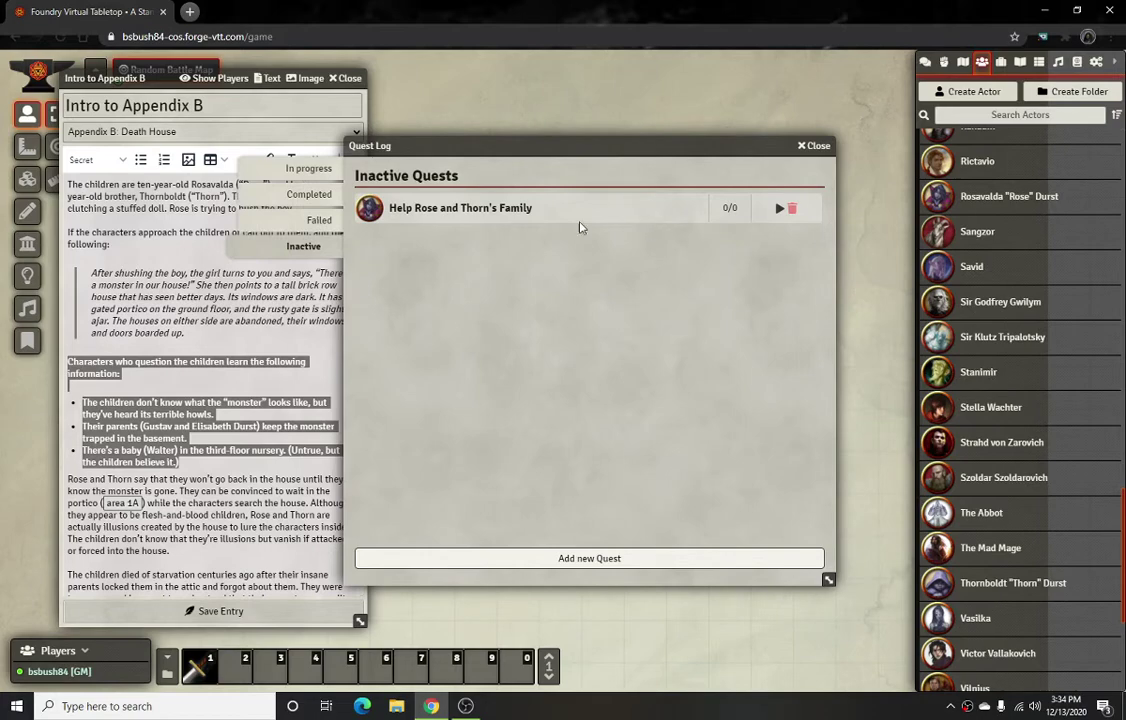
click(422, 209)
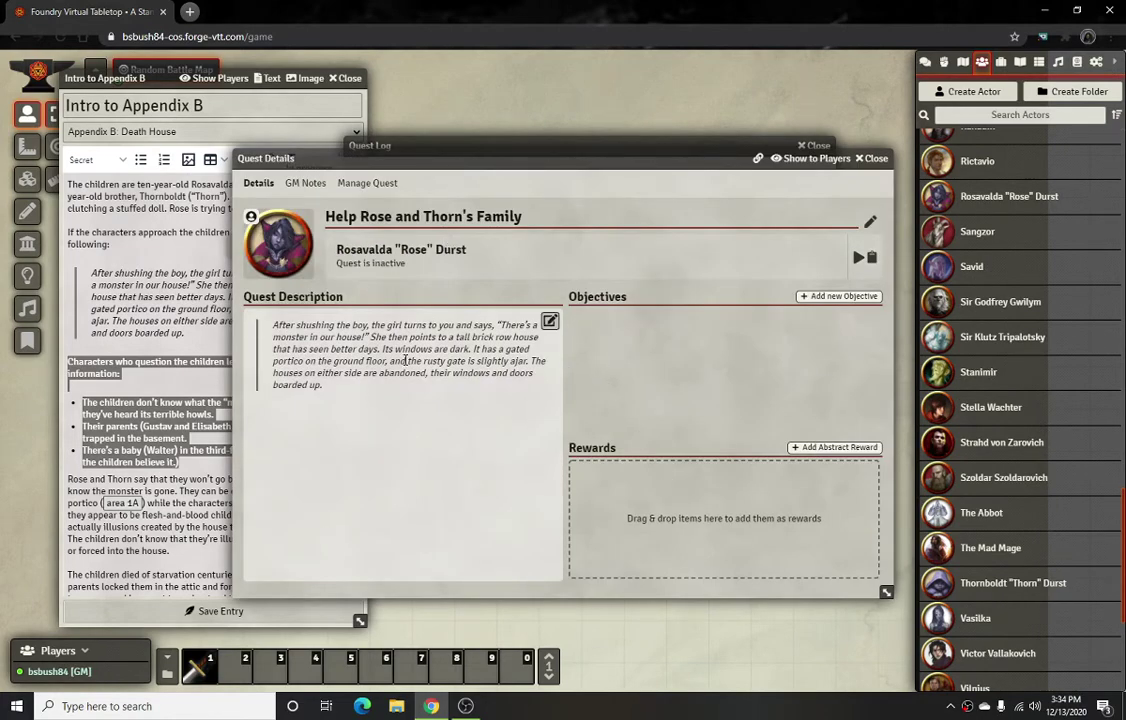
click(300, 184)
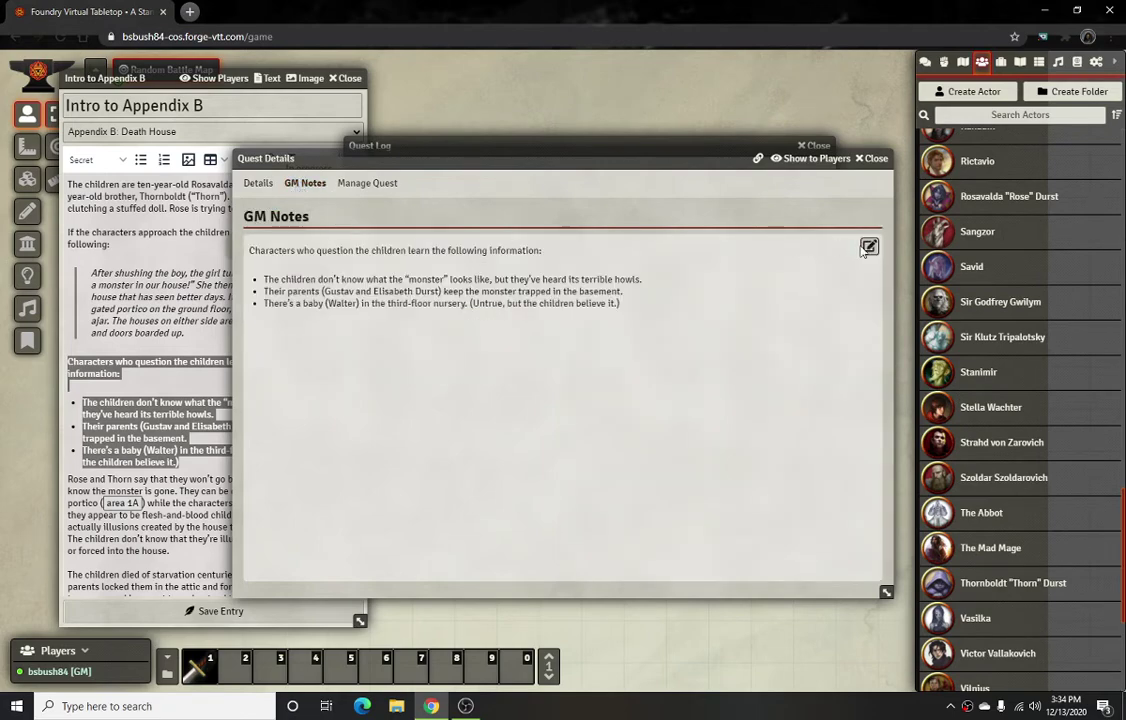
click(867, 247)
key(Return)
key(Return)
text(Test)
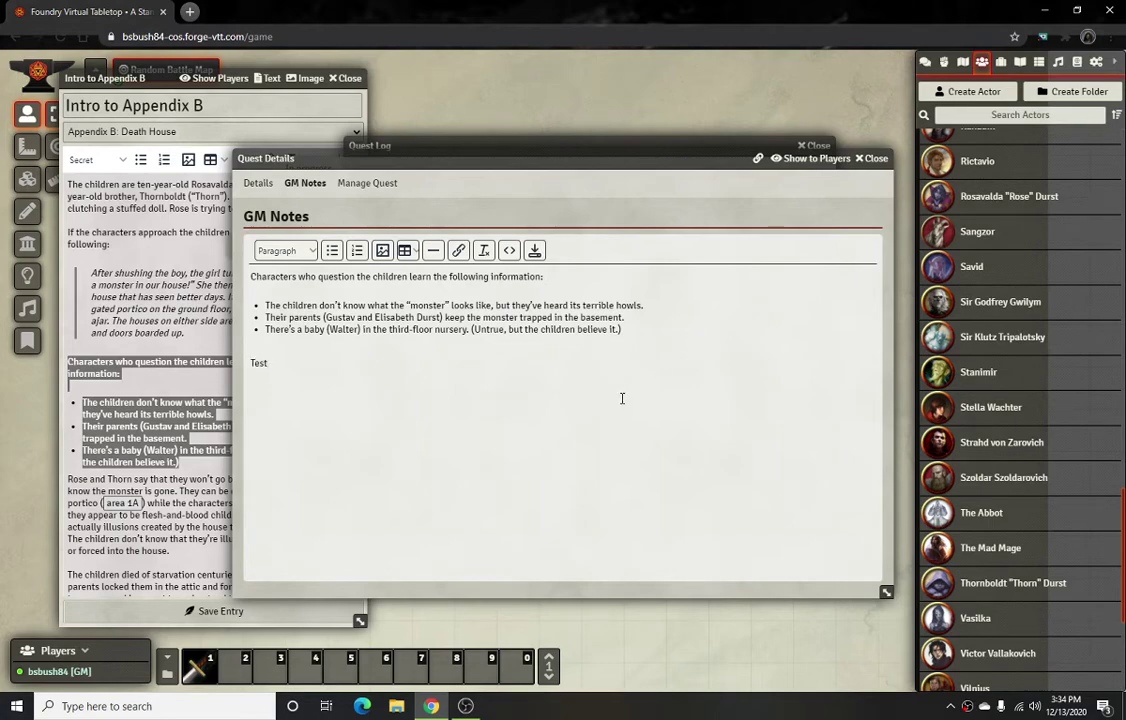
click(540, 251)
Append a 'Test' line to the quest description, save it, and reopen the quest details.
click(262, 186)
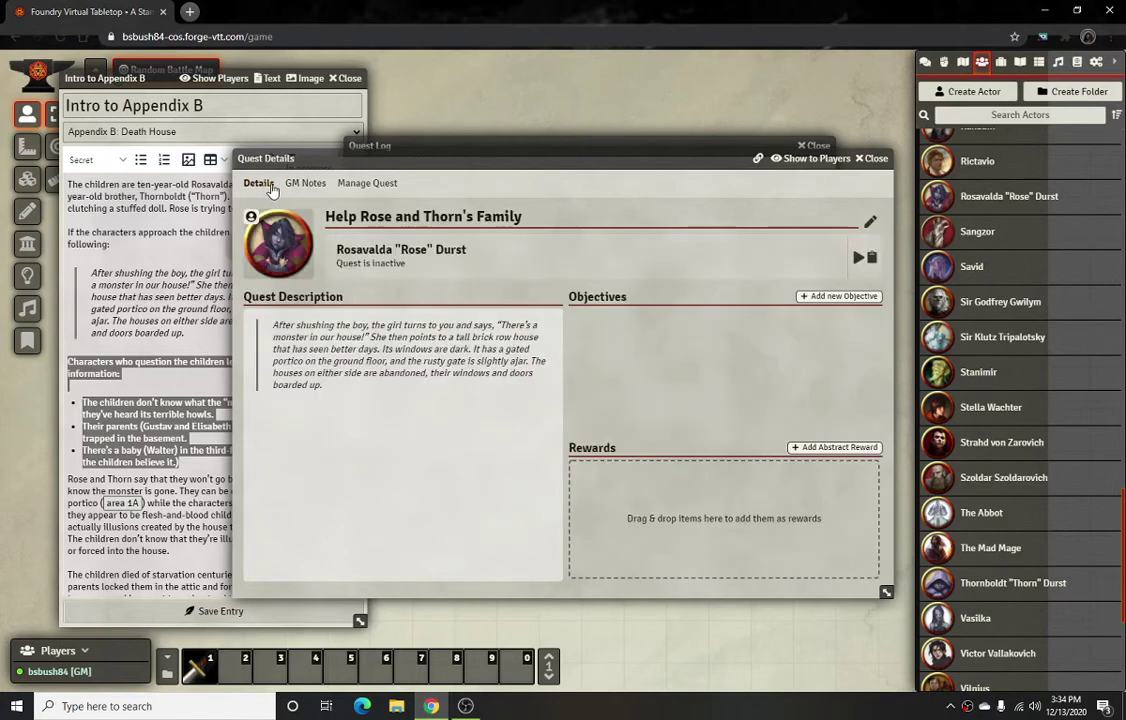
click(545, 326)
click(358, 431)
key(Return)
key(Return)
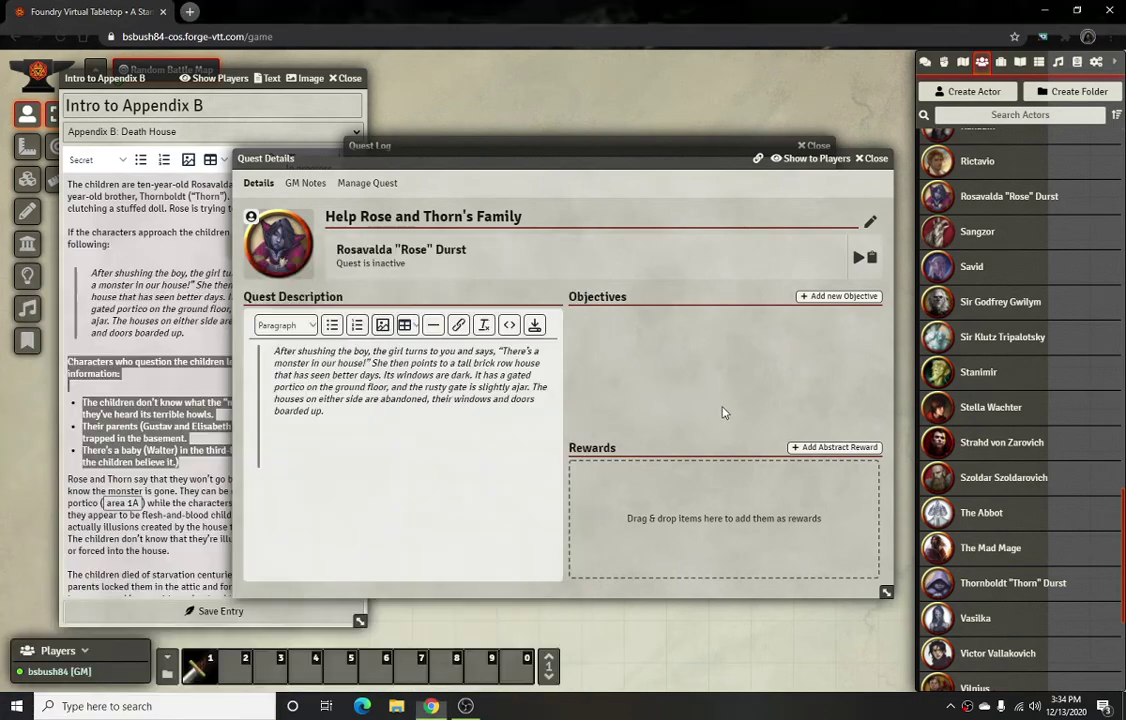
text(Test)
key(Return)
click(536, 325)
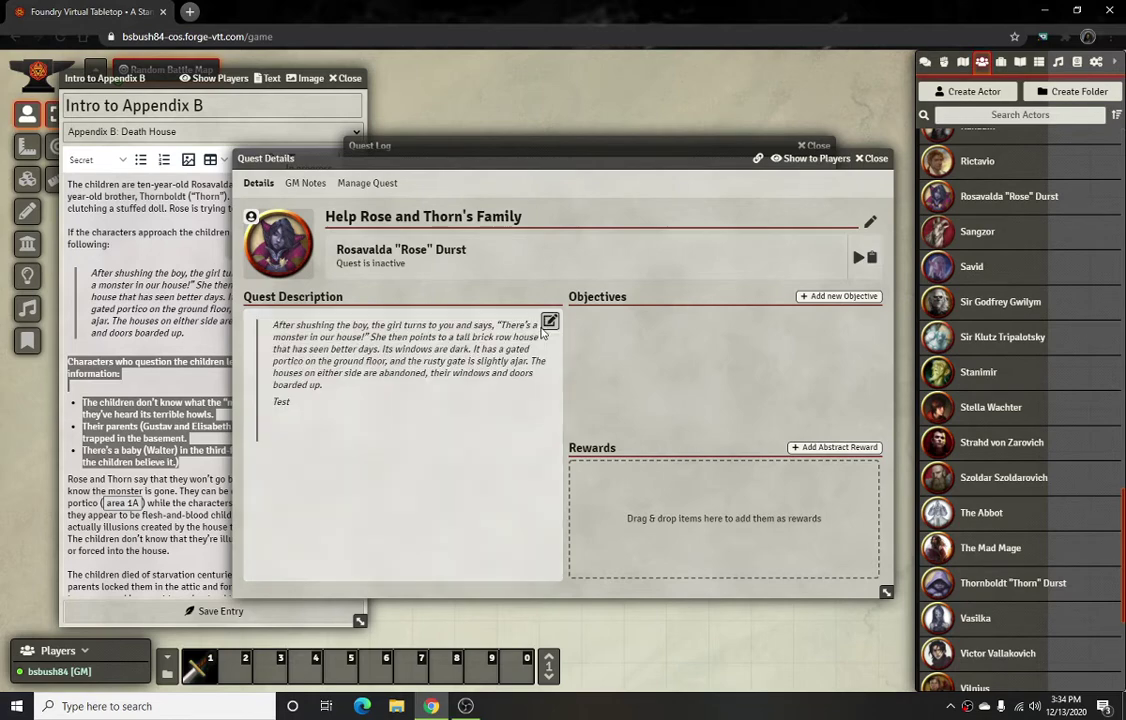
click(872, 158)
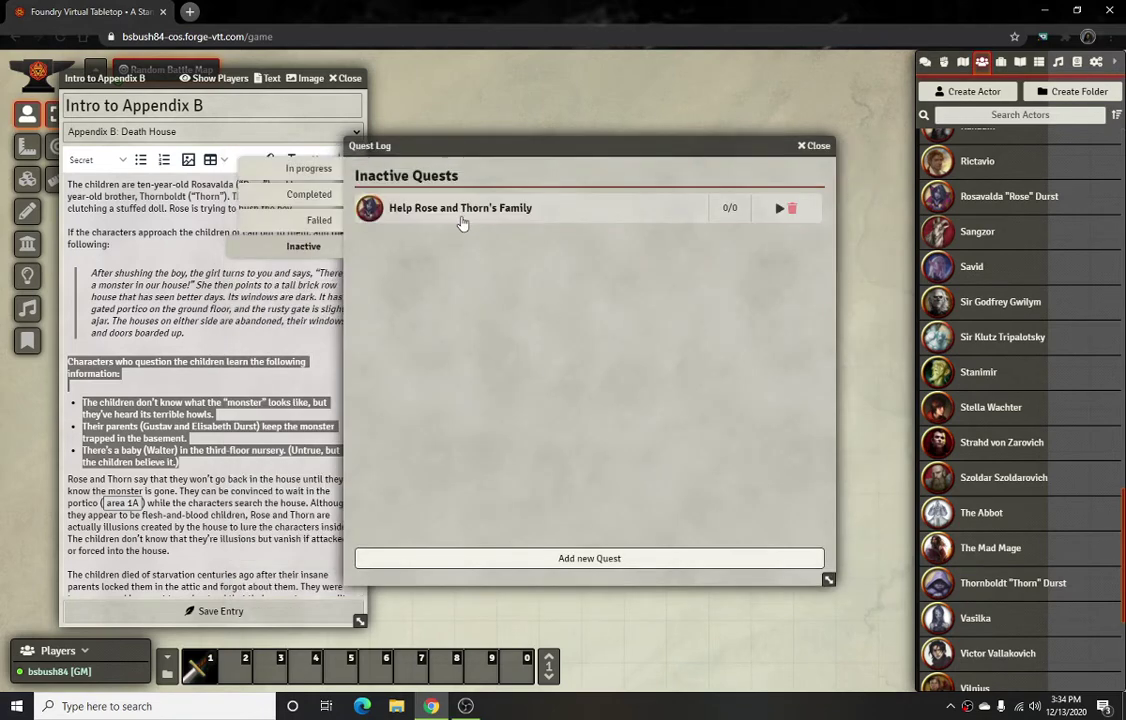
click(408, 206)
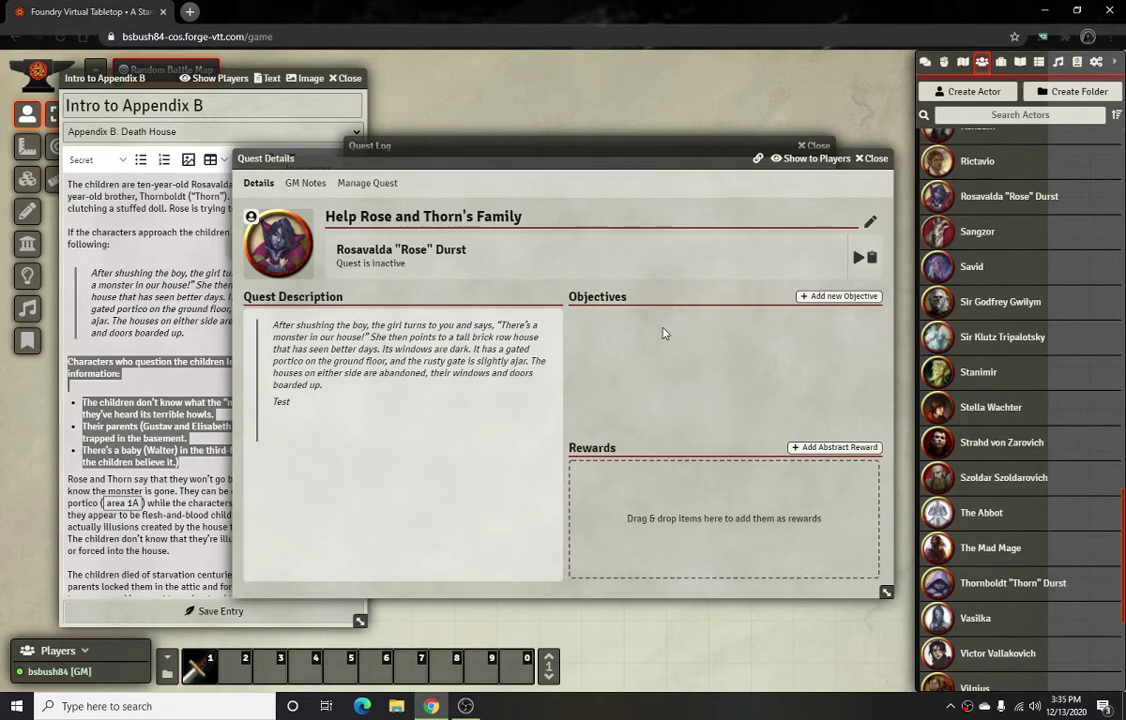
Add the objectives 'Enter the Durst Manor' and 'Locate Walter'.
click(831, 298)
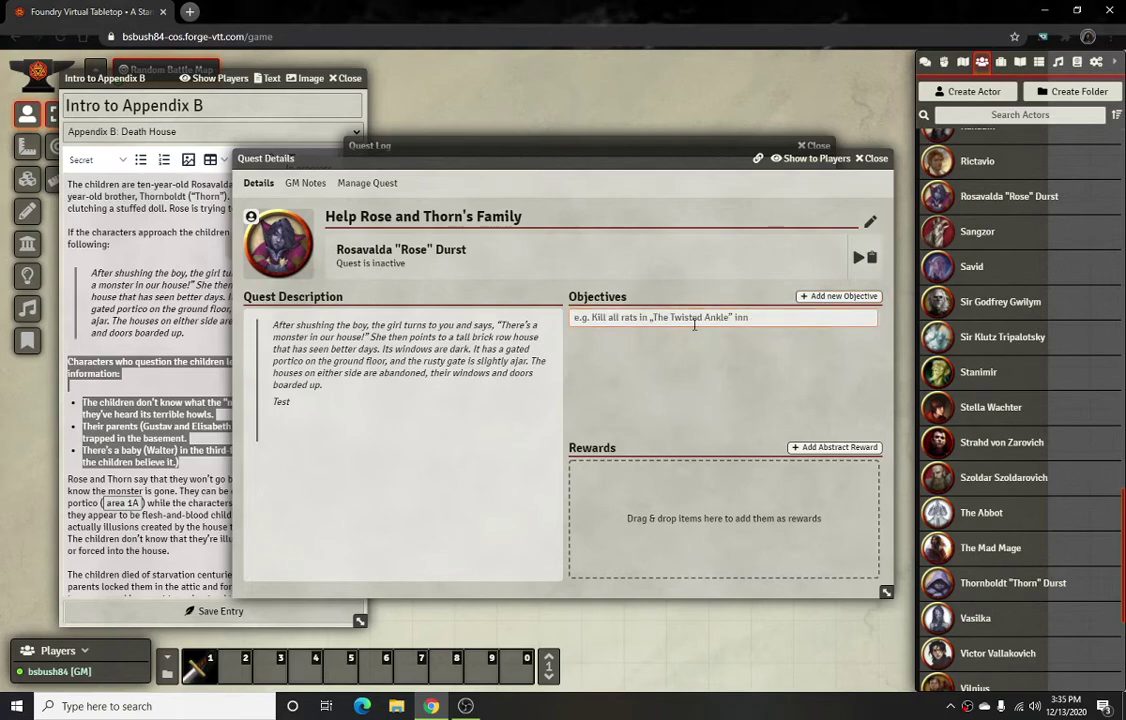
text(Enter the Durst Manor)
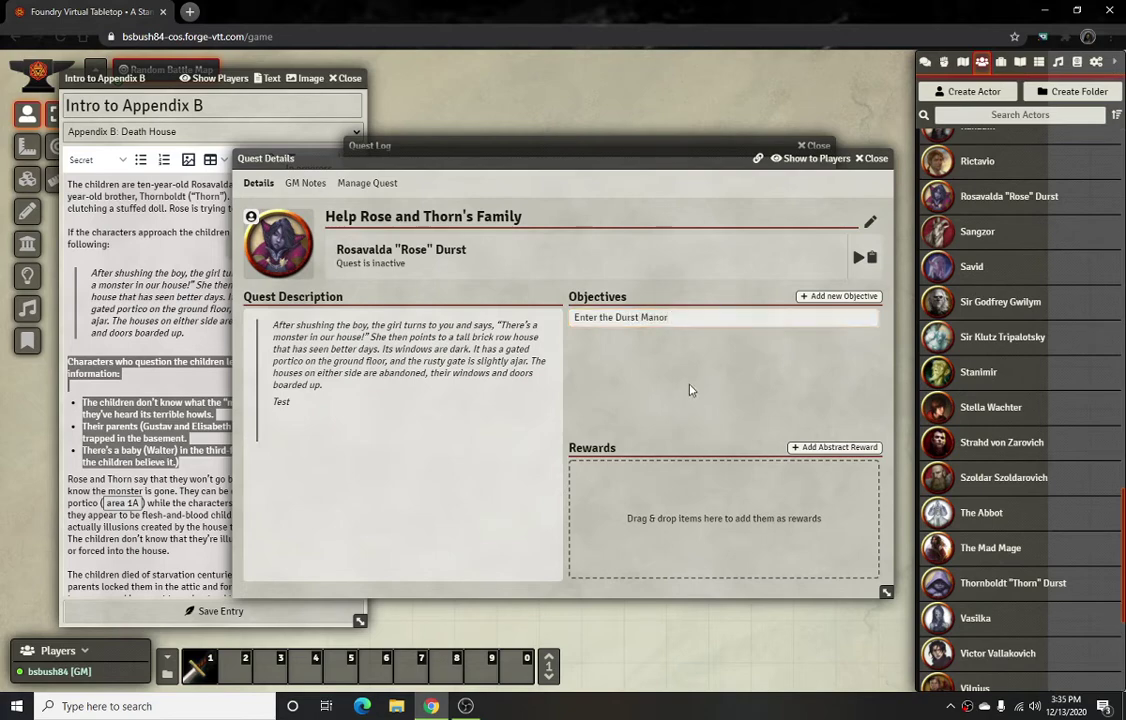
key(Return)
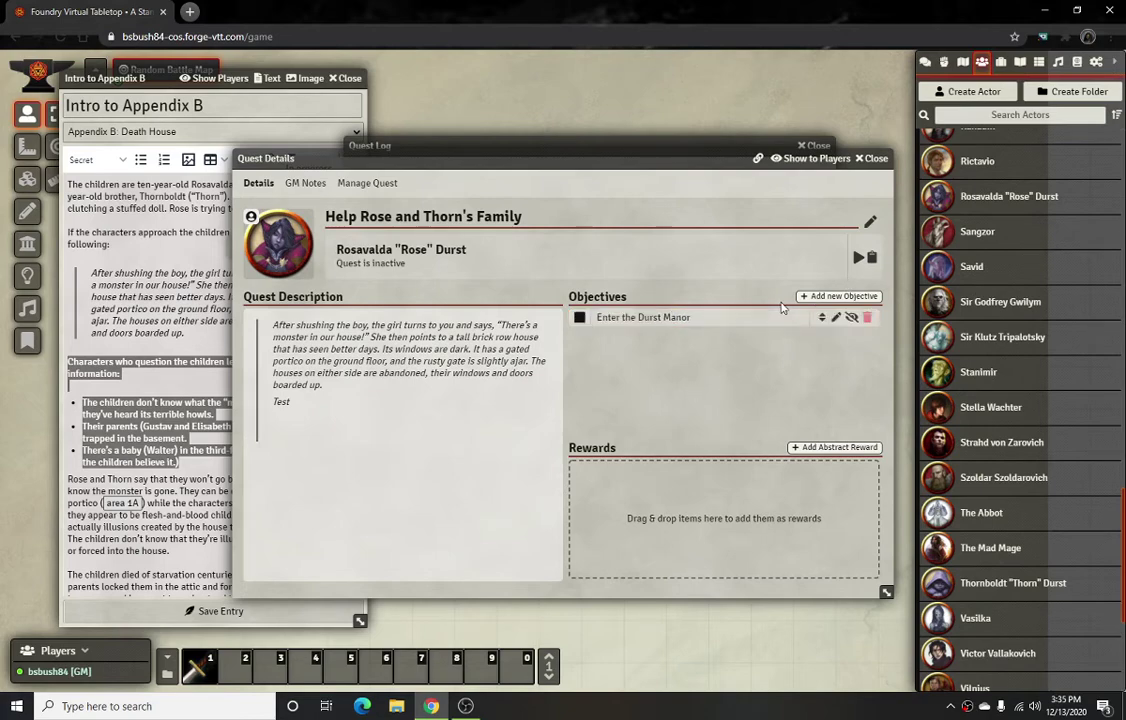
click(838, 296)
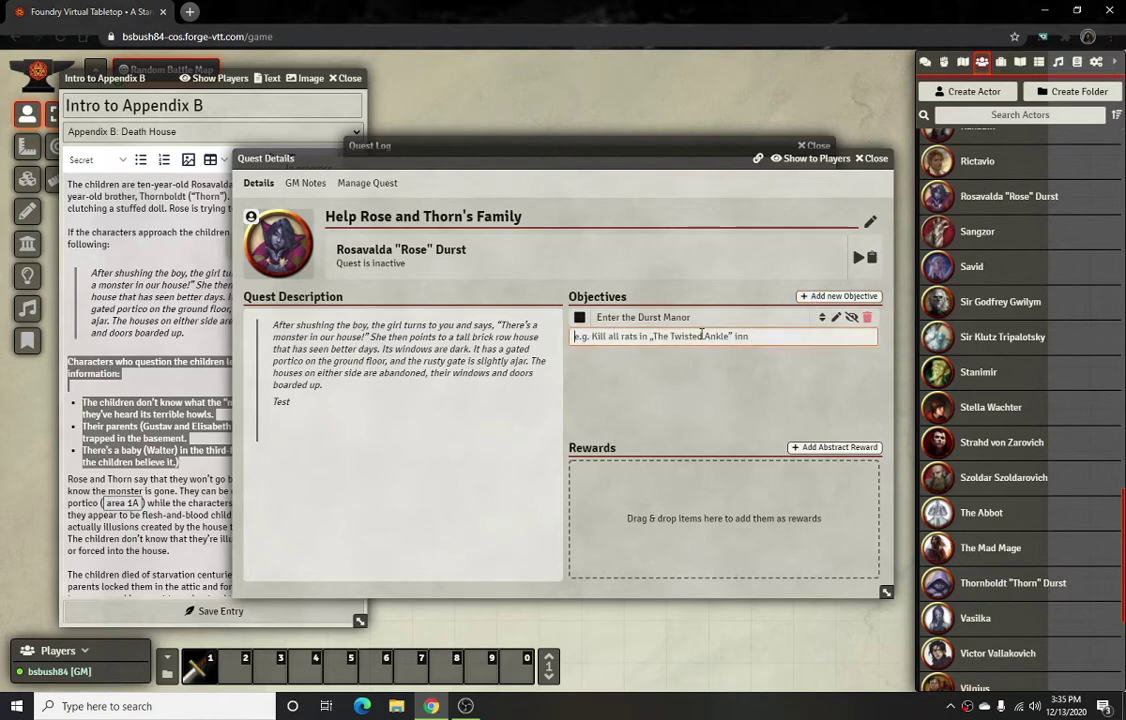
text(Locate Walter)
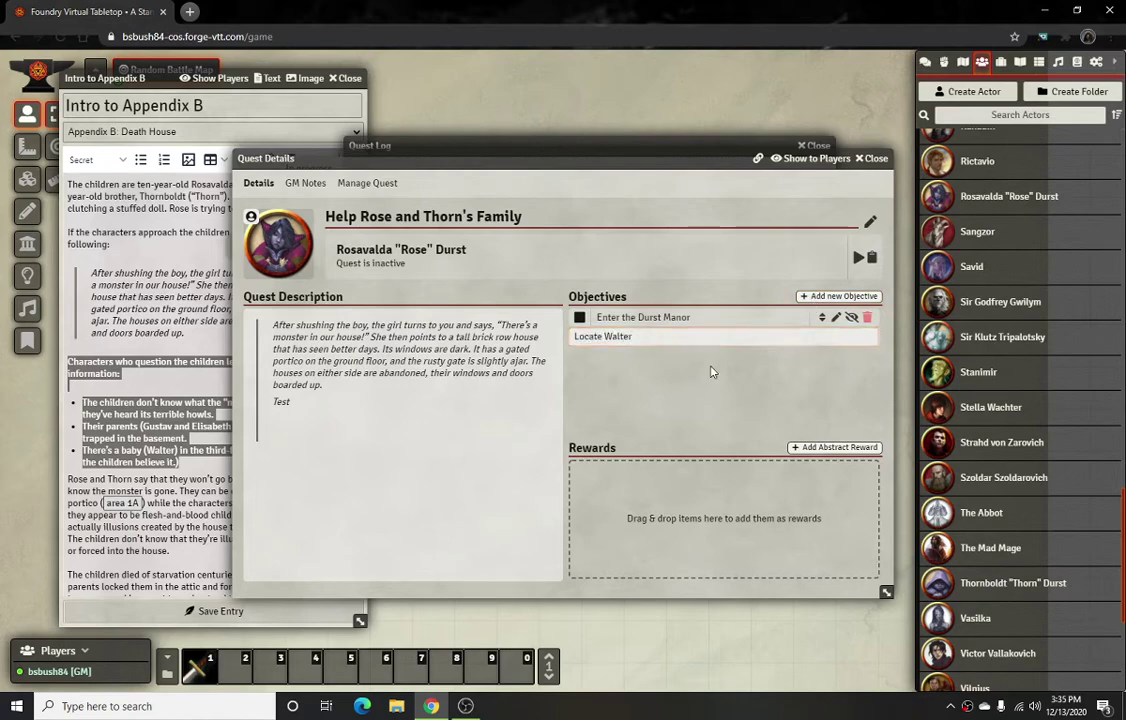
key(Return)
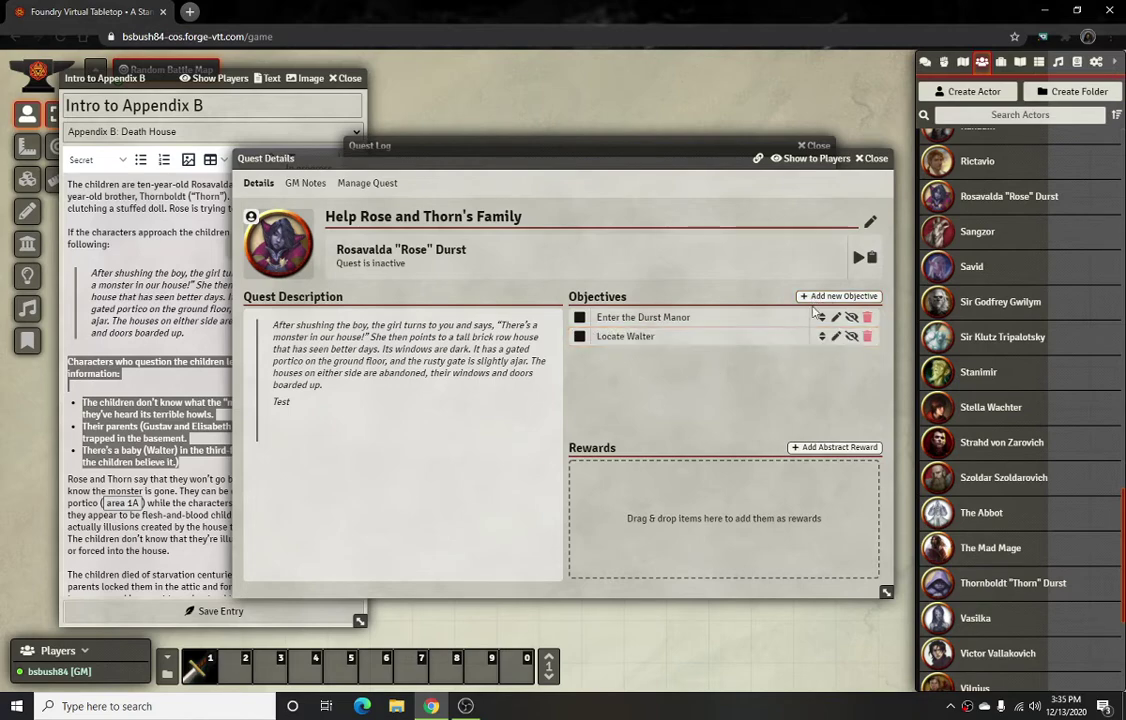
Add the objectives 'Slay the Monster' and 'Find their parents'.
text(Sla)
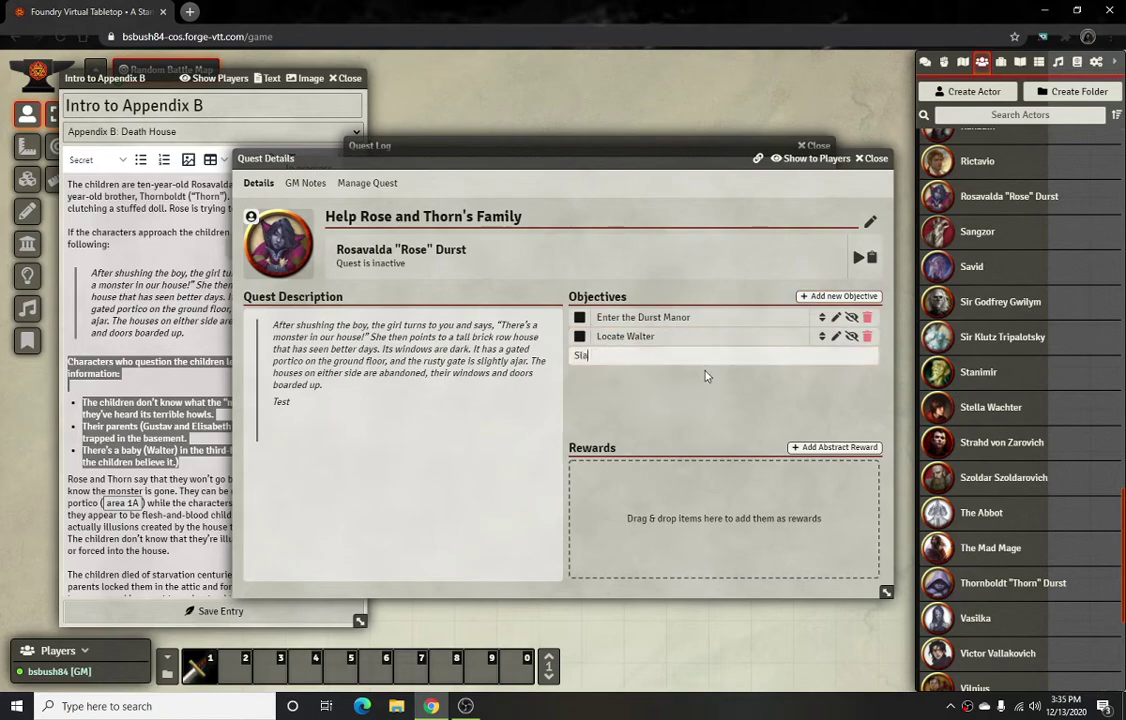
text(y the Monster)
key(Return)
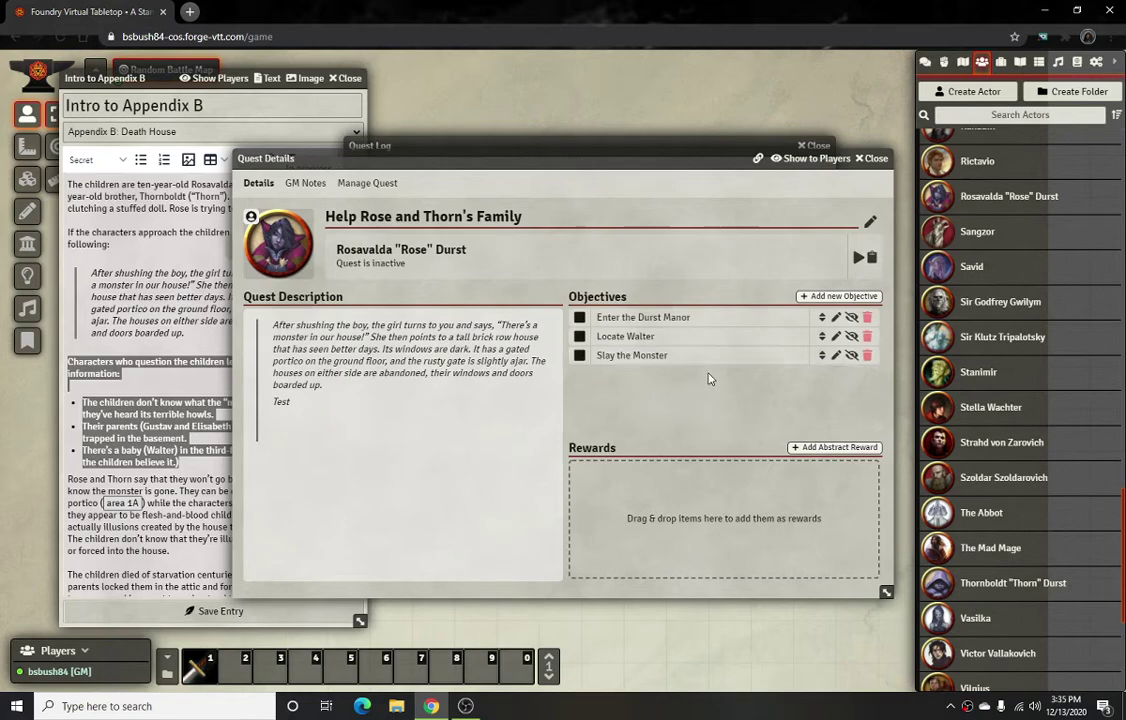
click(824, 301)
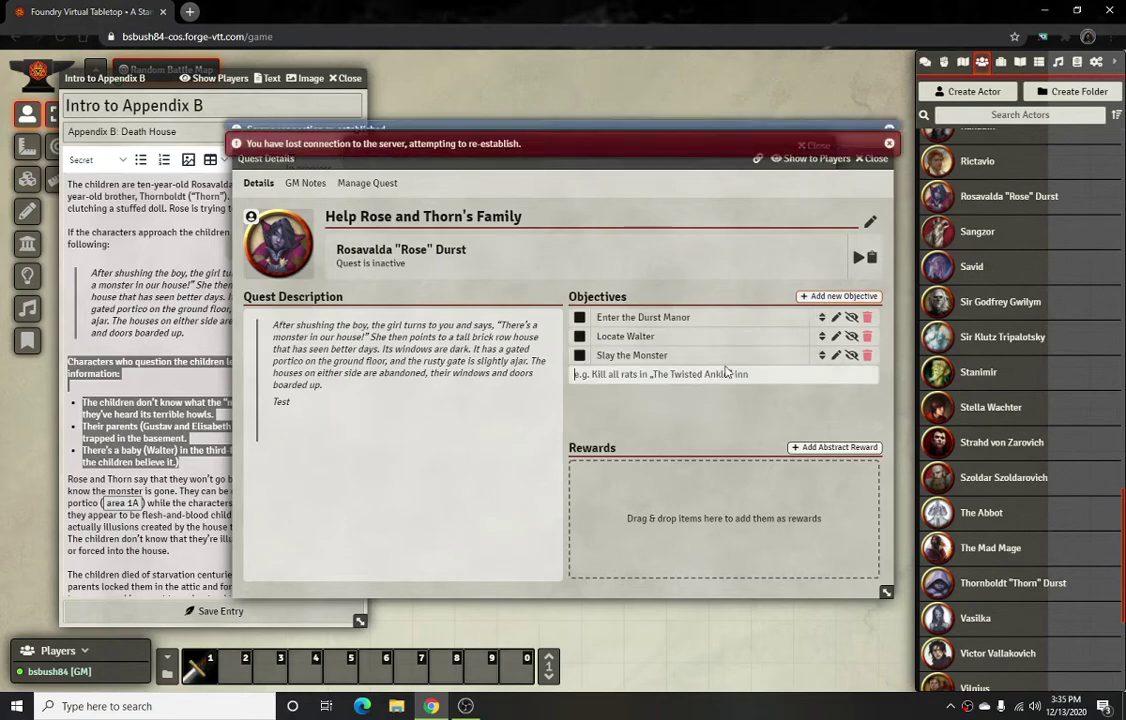
text(Find)
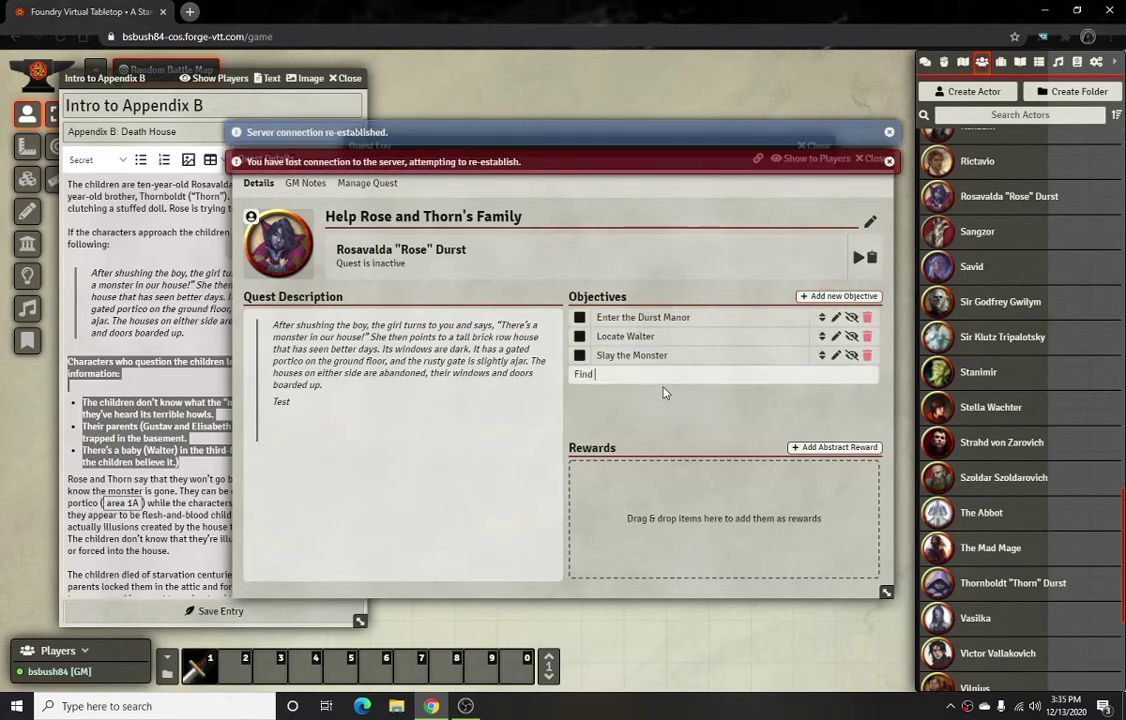
text( theor)
key(BackSpace)
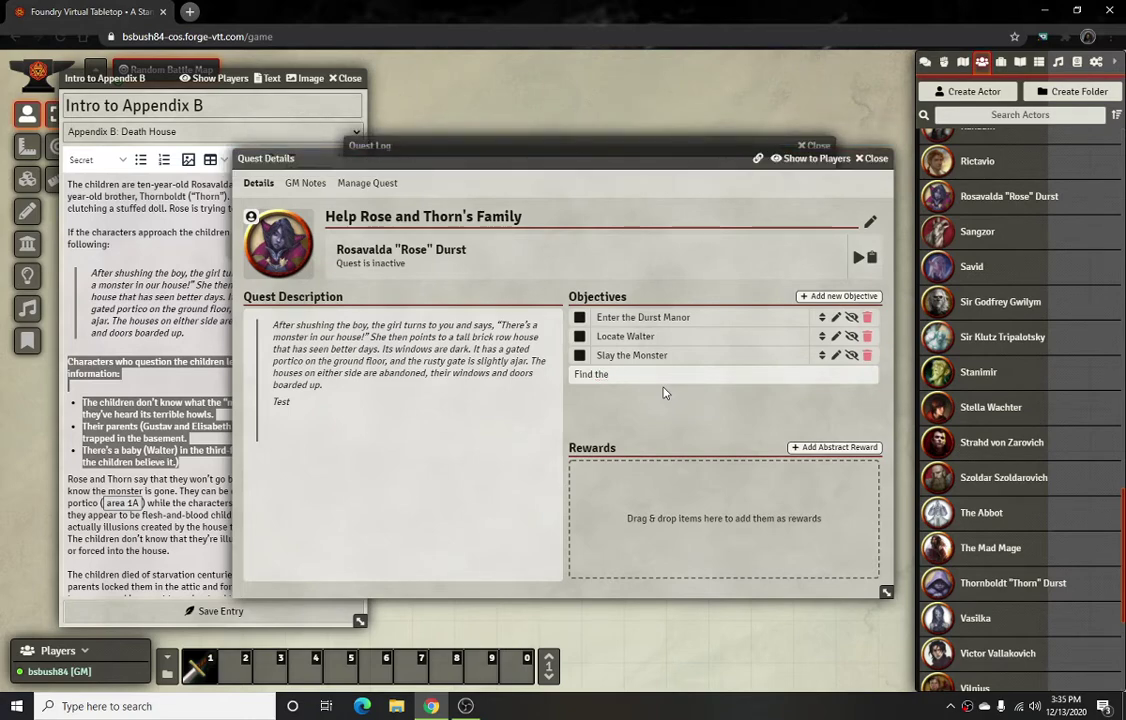
text(ir parents)
key(Return)
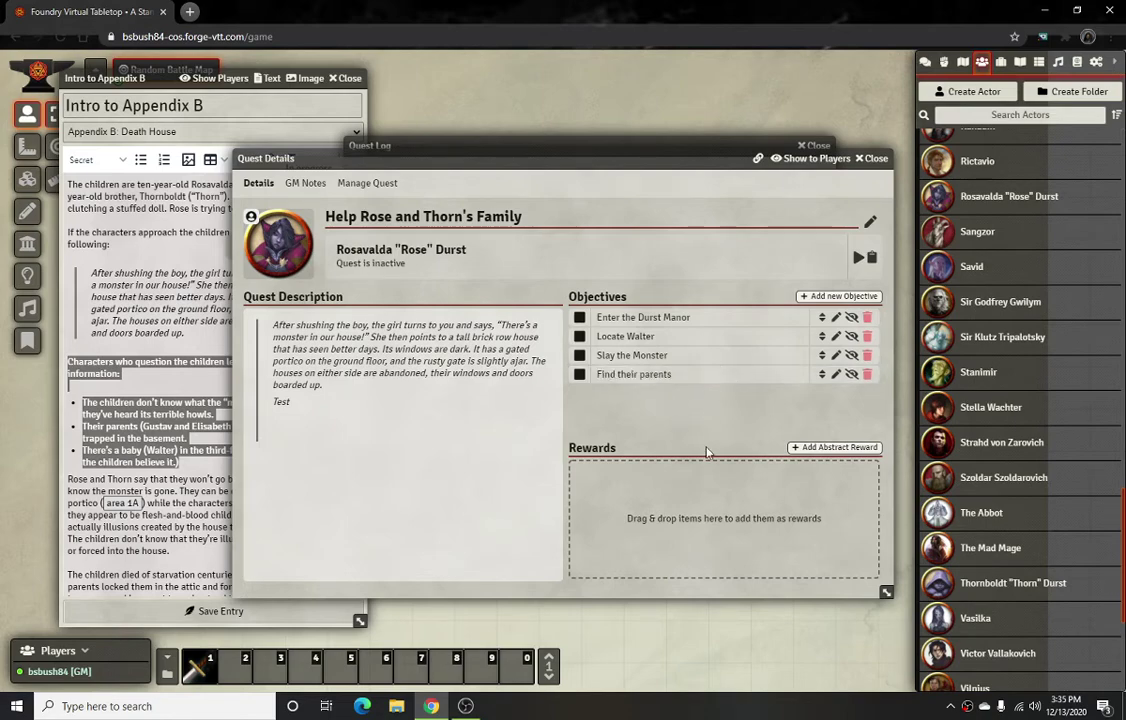
Add a 1000 EXP custom reward and give it the EXP image.
drag(618, 146, 529, 113)
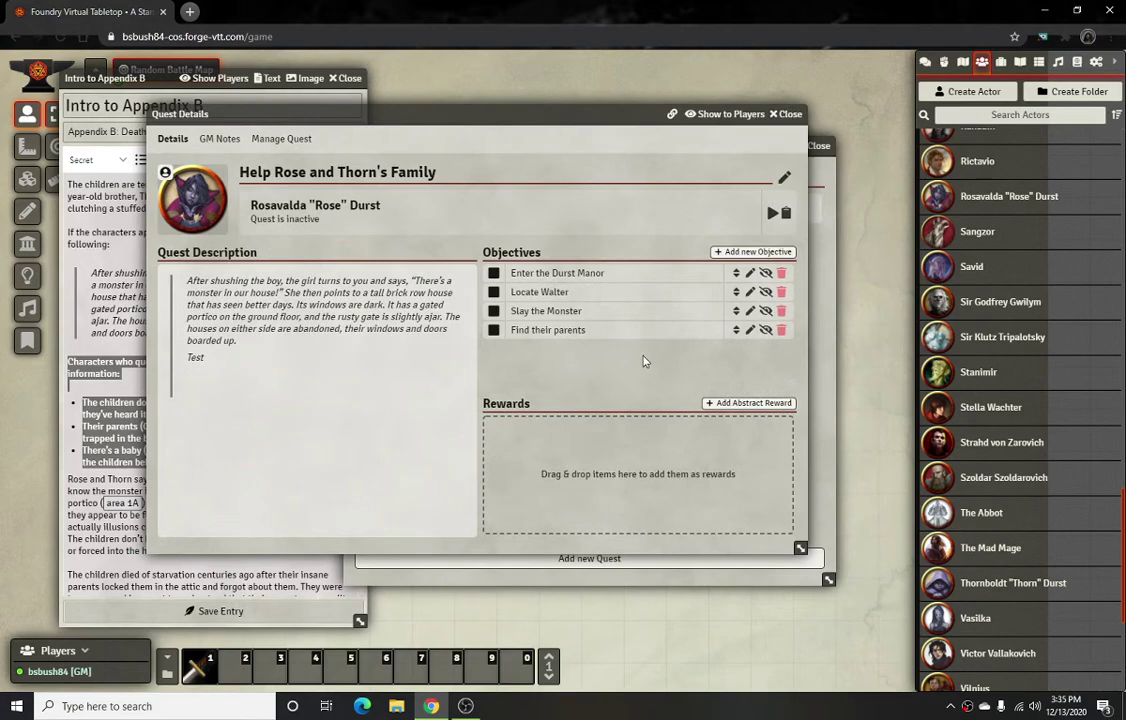
click(746, 404)
click(556, 526)
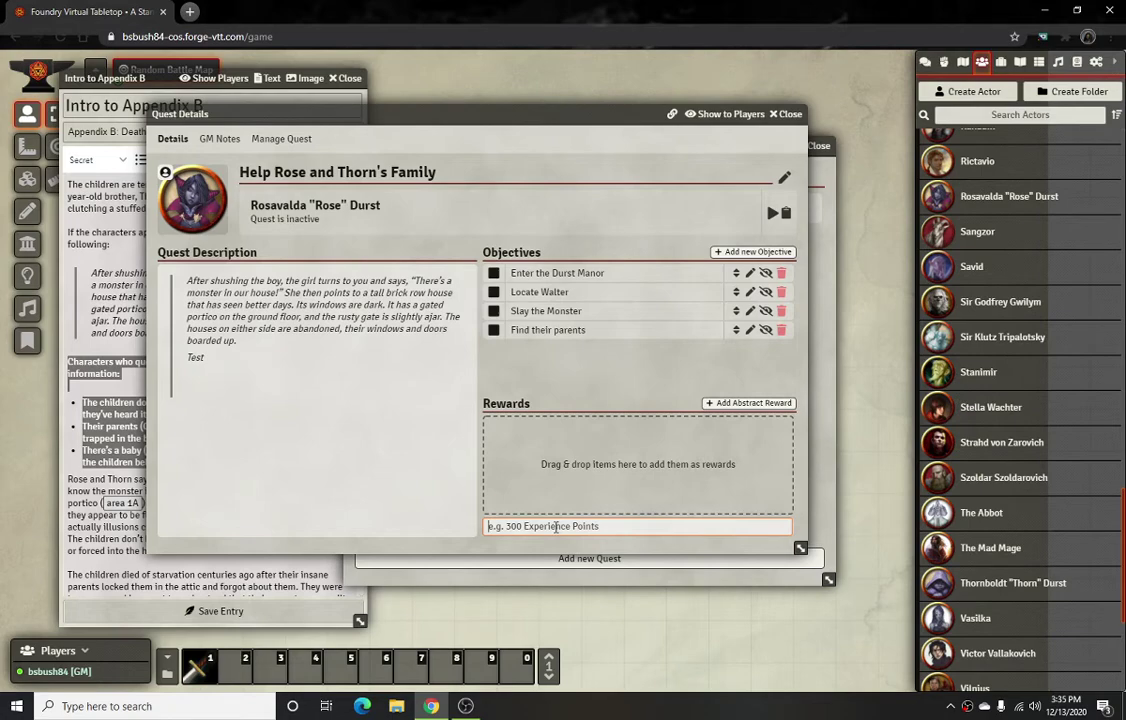
text(1000 EXP)
key(Return)
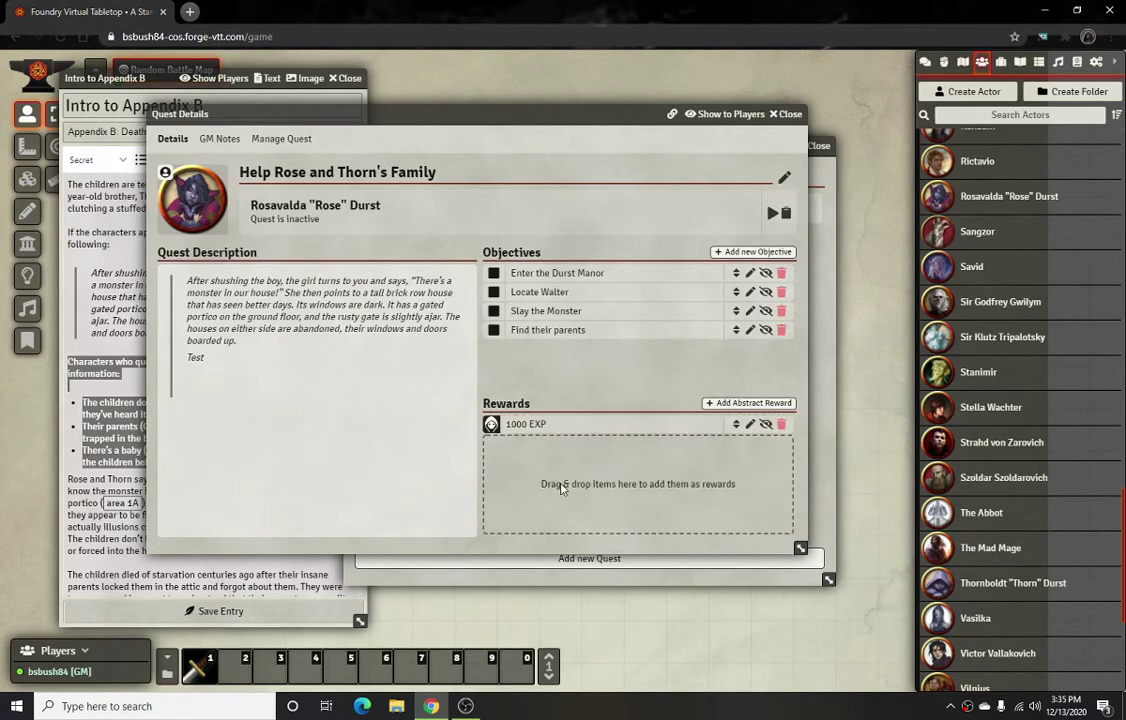
click(491, 424)
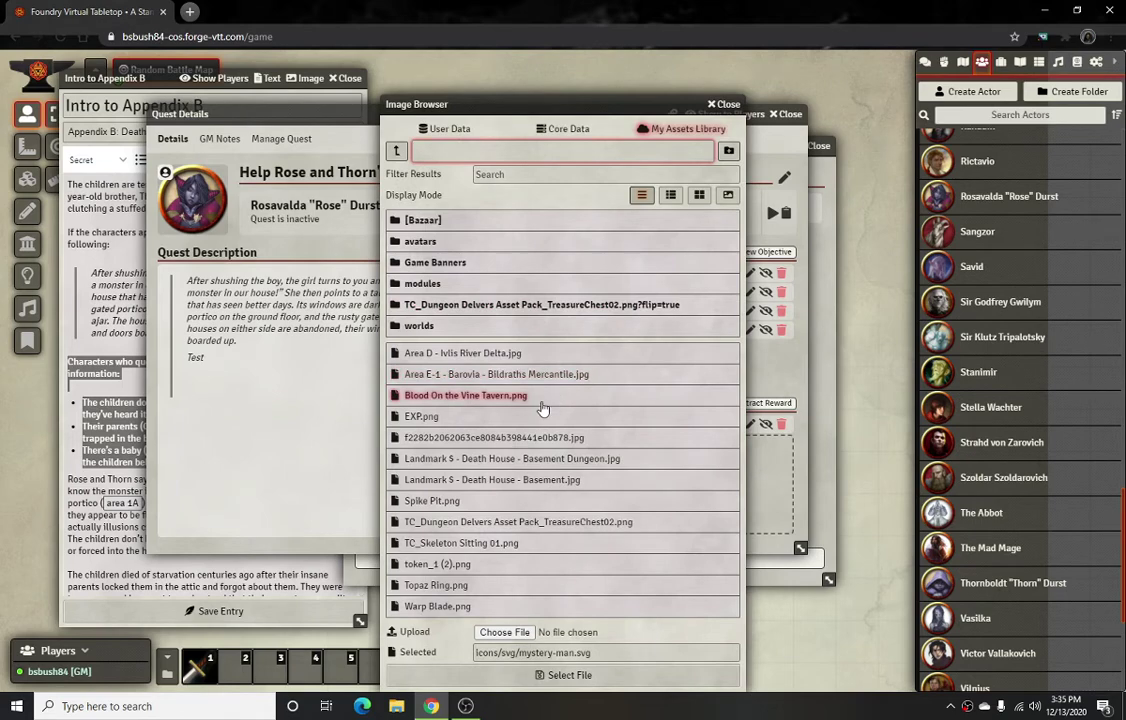
click(425, 411)
double_click(420, 377)
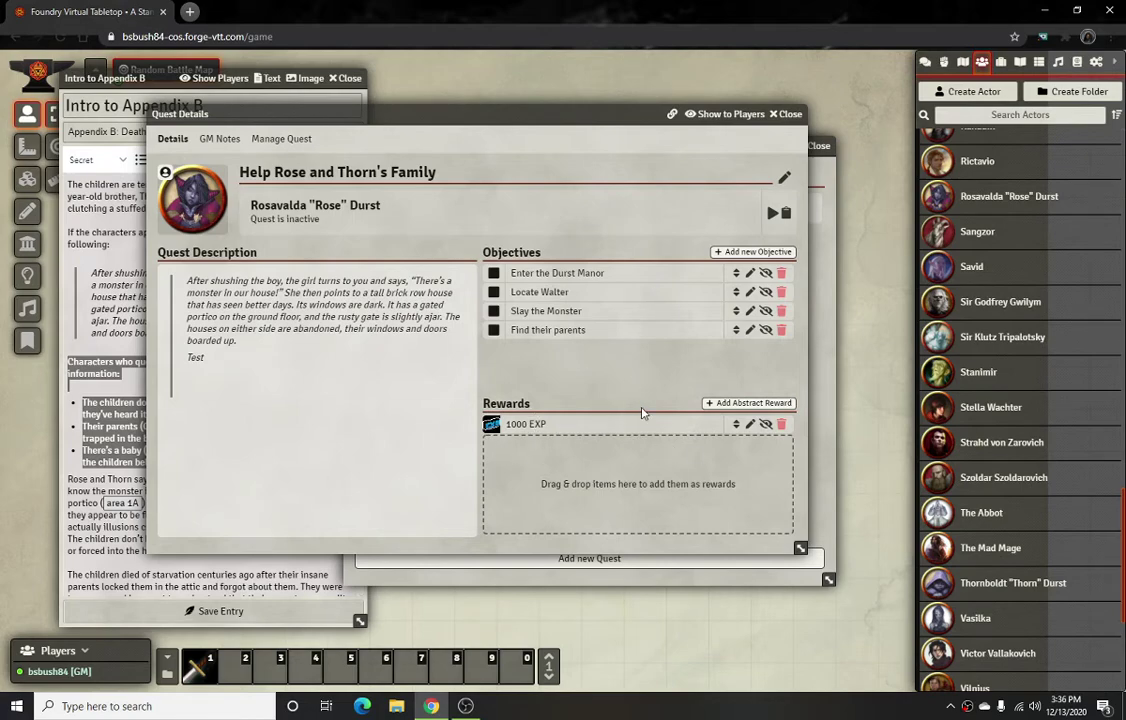
Add a second custom reward of 500 GP.
click(752, 403)
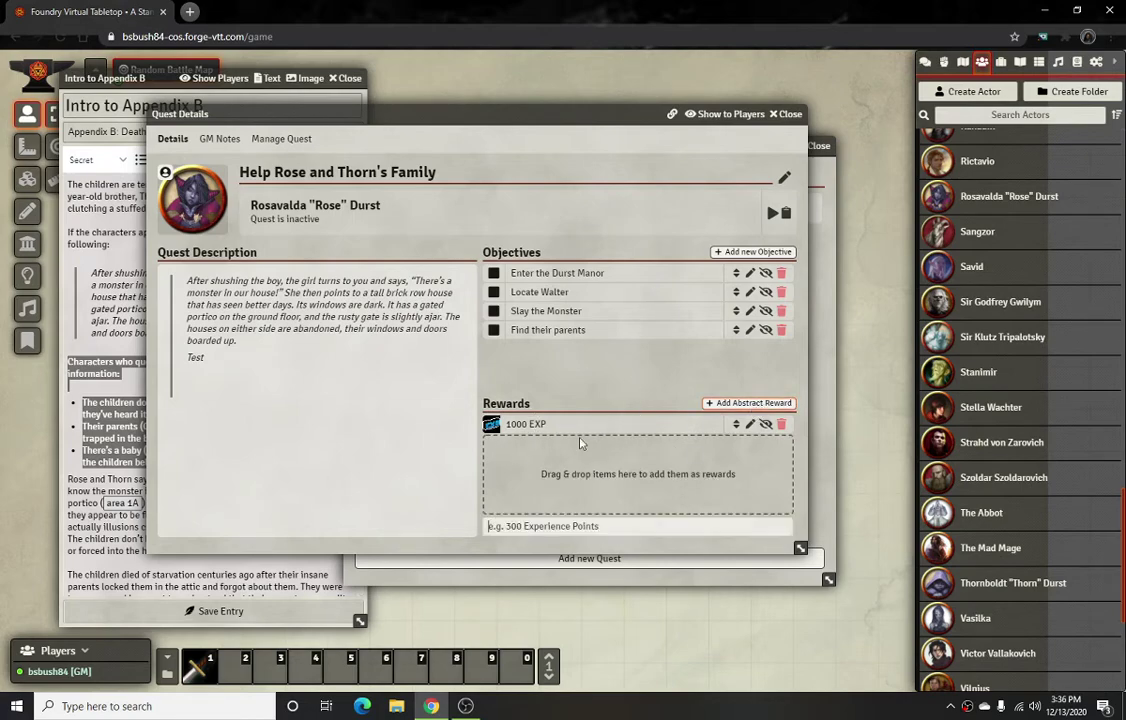
text(500 GP)
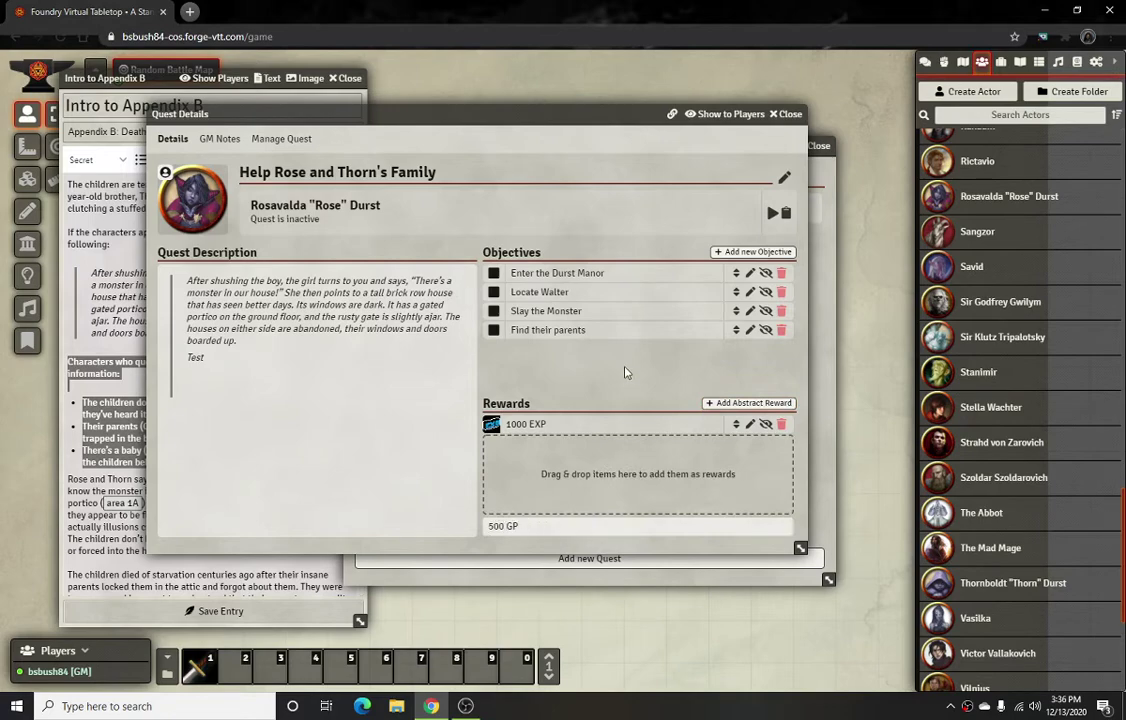
key(Return)
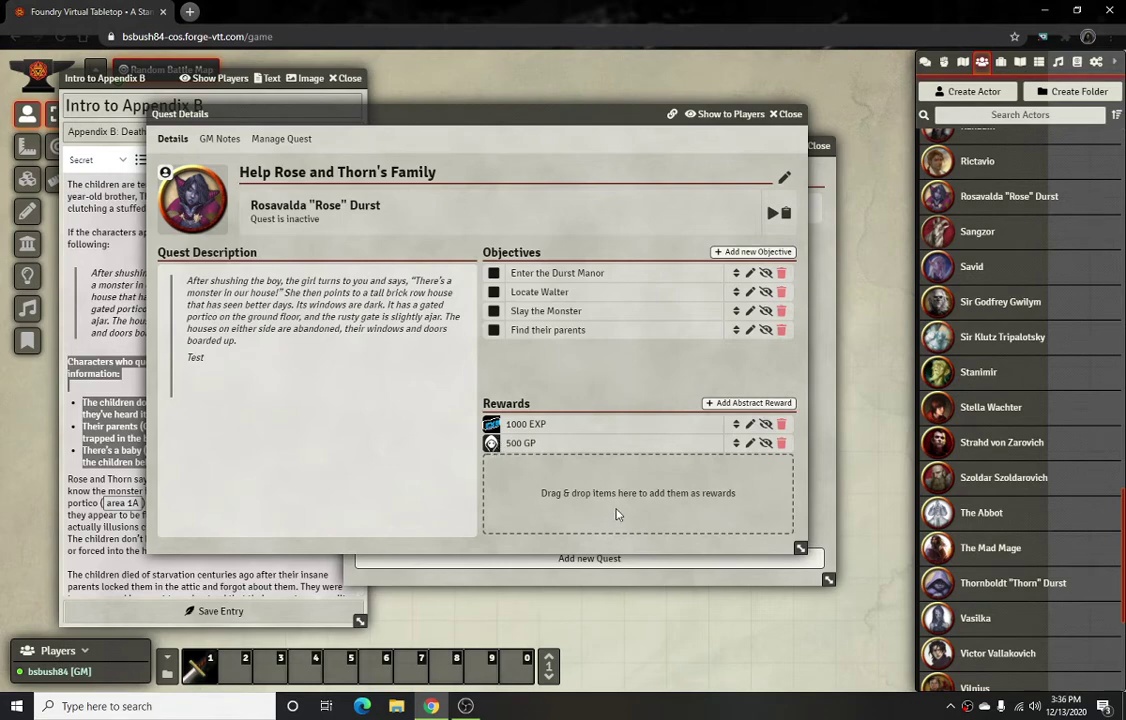
Drag the Battleaxe from the Items (SRD) compendium into the quest's Rewards, then close the compendium.
click(1078, 63)
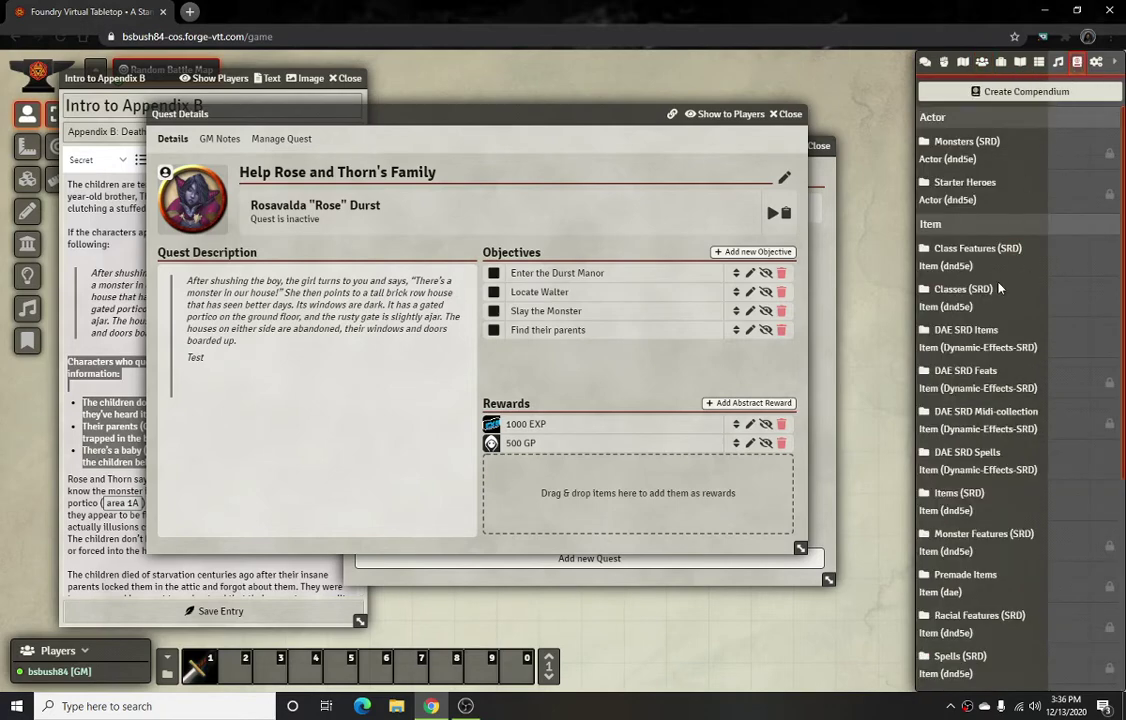
scroll(930, 380, down, 1)
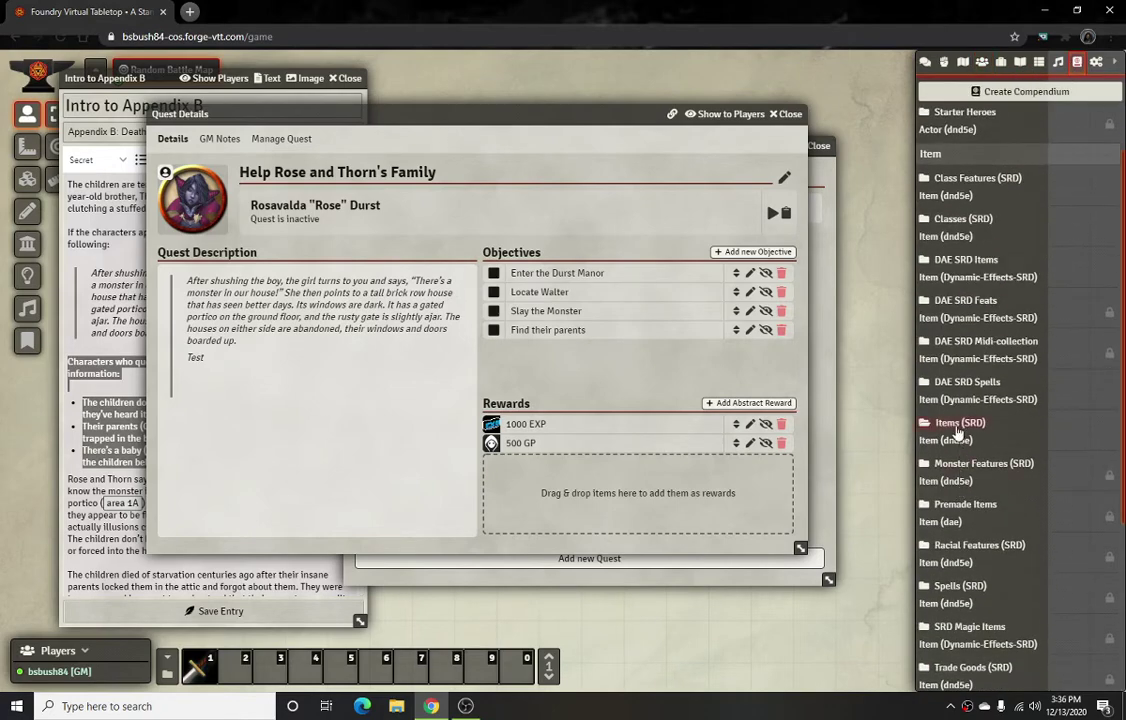
click(957, 425)
scroll(160, 450, down, 1)
scroll(162, 452, down, 10)
scroll(168, 455, down, 2)
drag(150, 236, 648, 505)
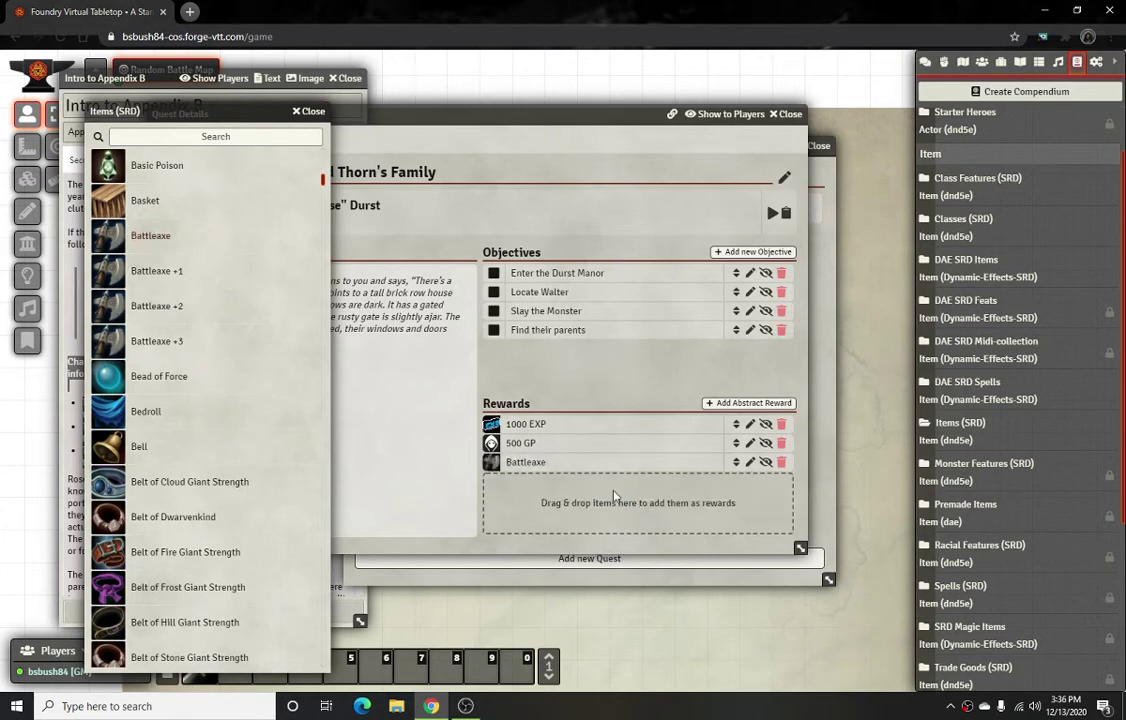
click(303, 111)
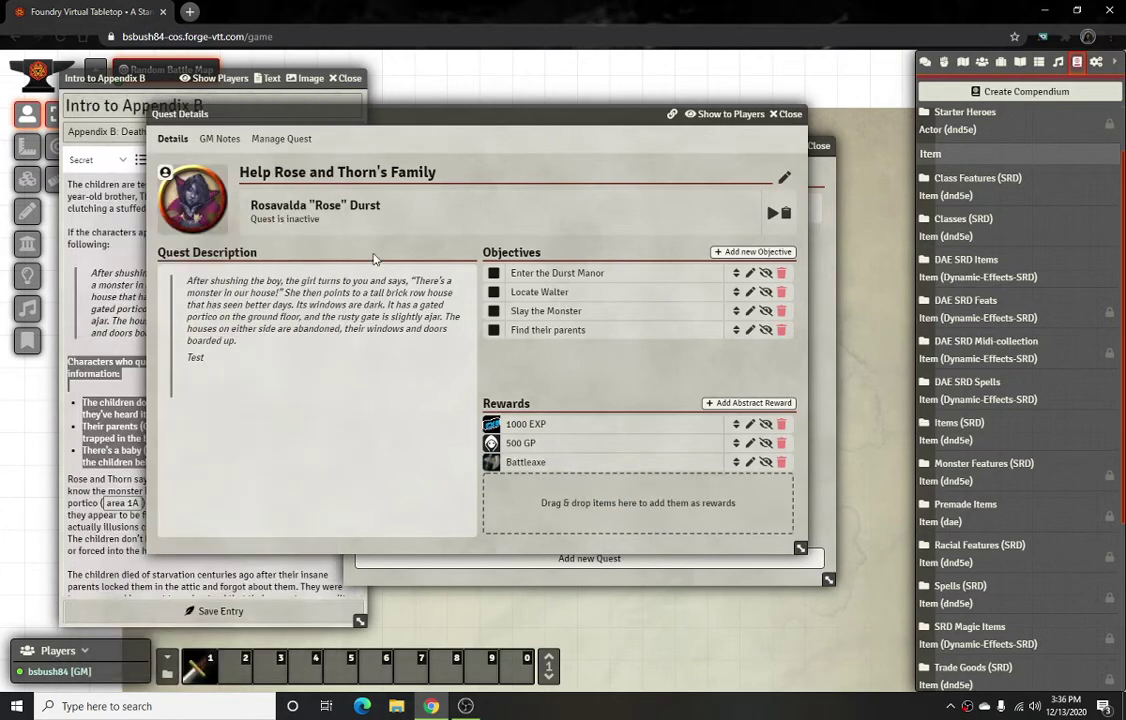
On the Manage Quest tab, turn off Allow Players to edit Quest Details.
click(219, 139)
click(278, 140)
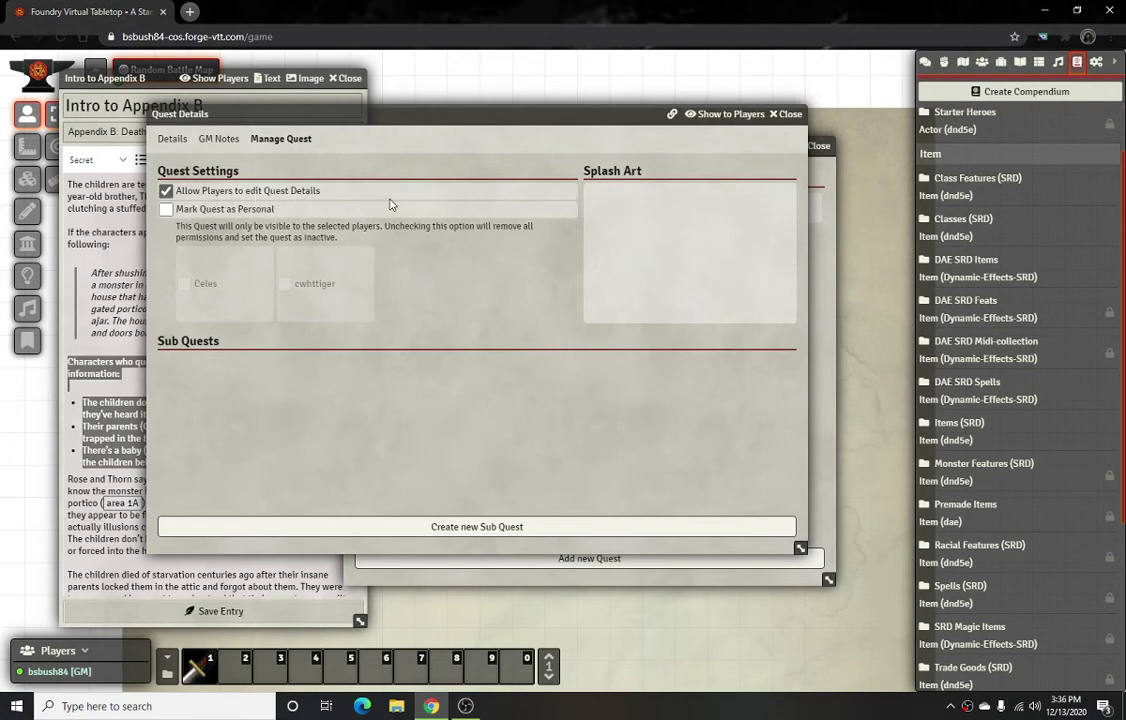
click(168, 191)
Try marking the quest personal with two players, then revert it to non-personal.
click(166, 209)
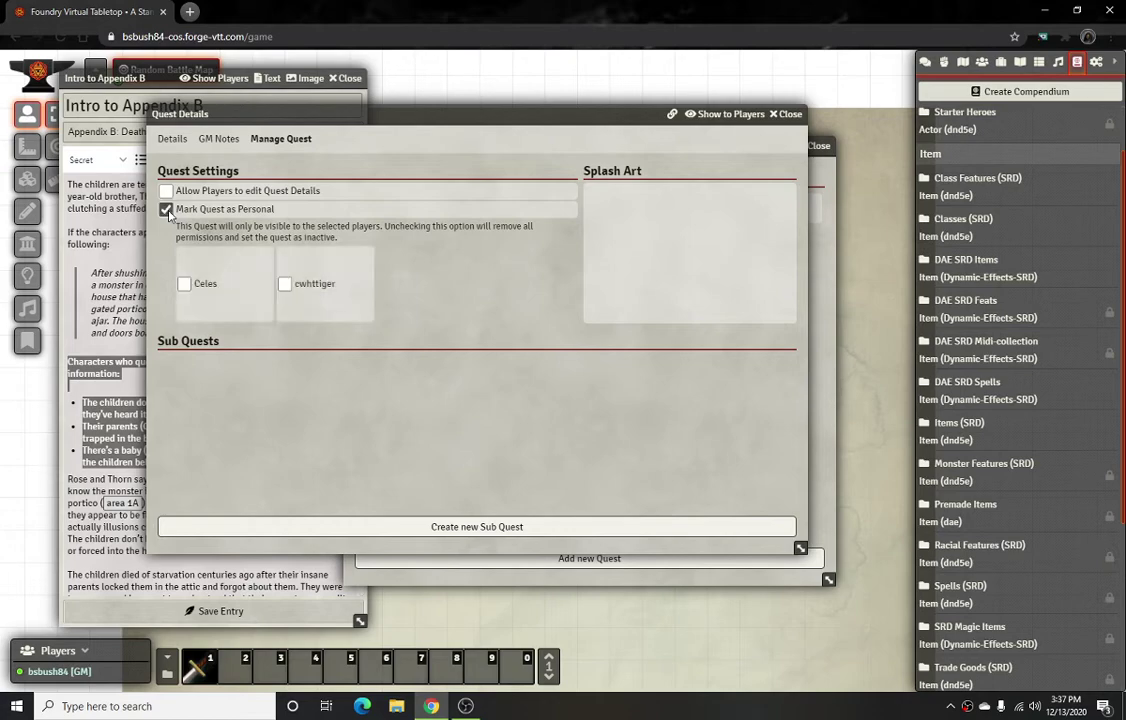
click(184, 283)
click(285, 285)
click(286, 288)
click(285, 285)
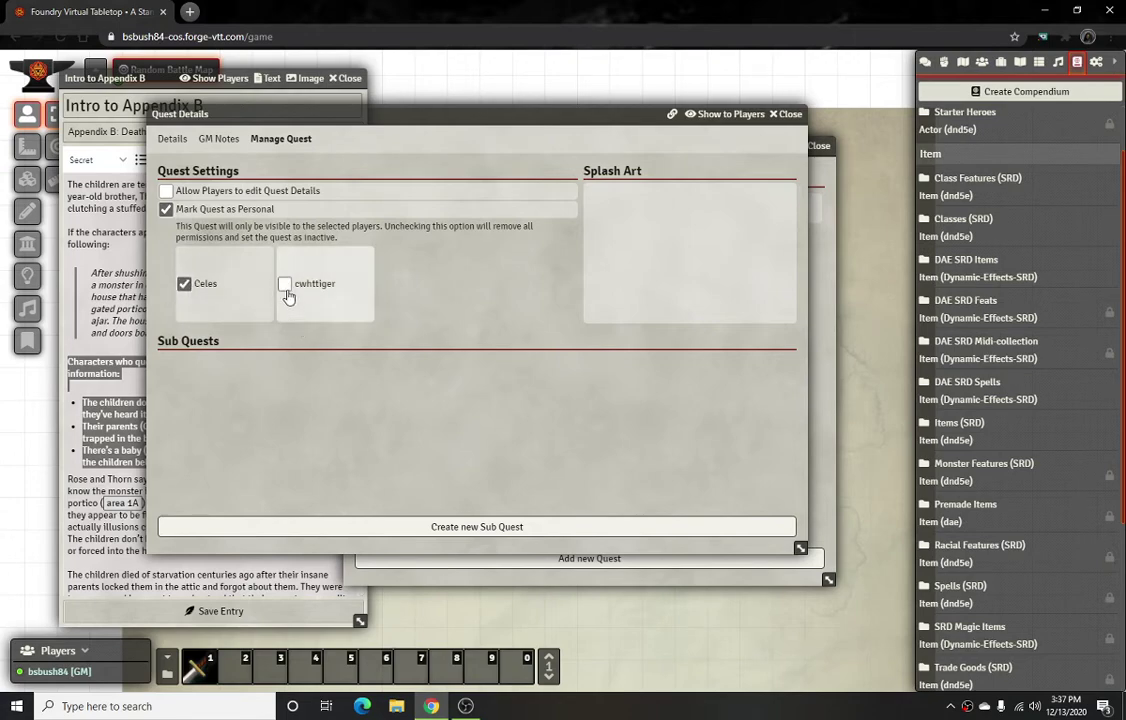
click(184, 283)
click(166, 209)
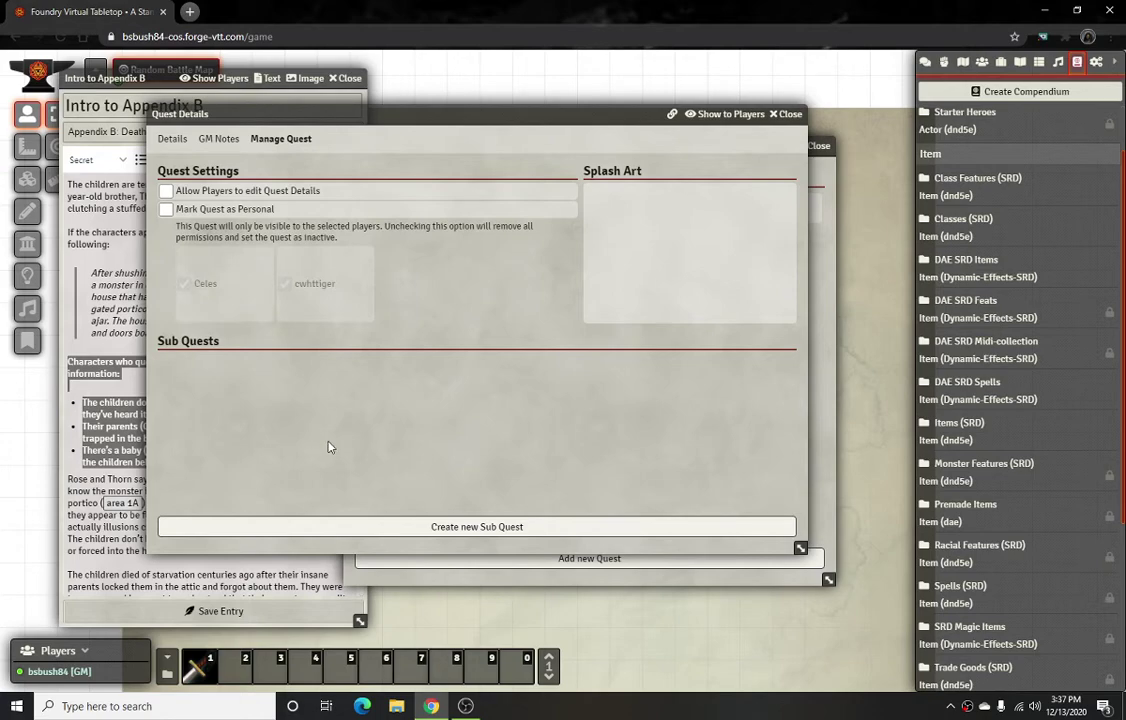
Start a new sub quest titled Test.
click(512, 530)
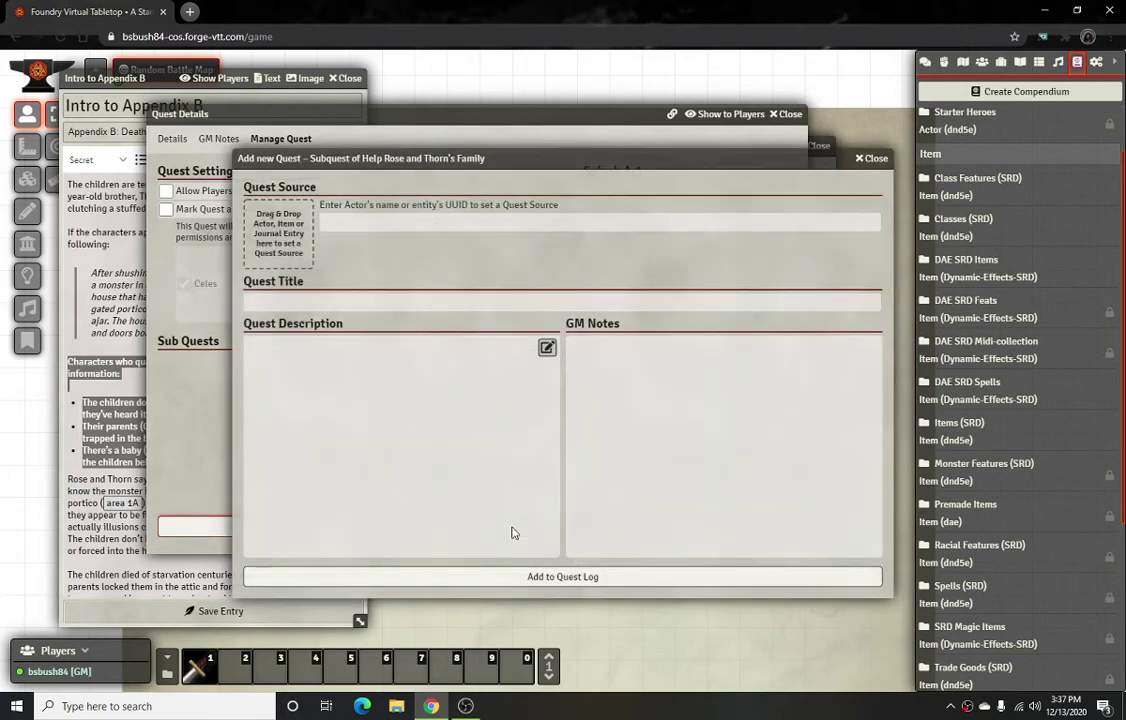
click(296, 305)
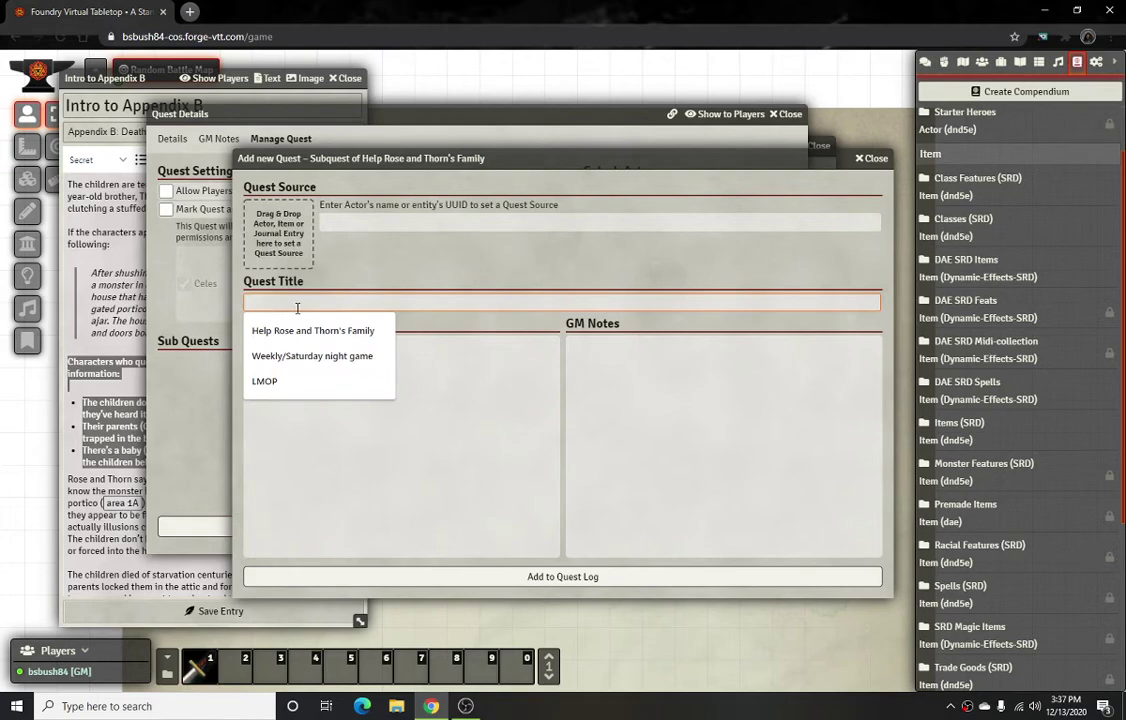
text(Test)
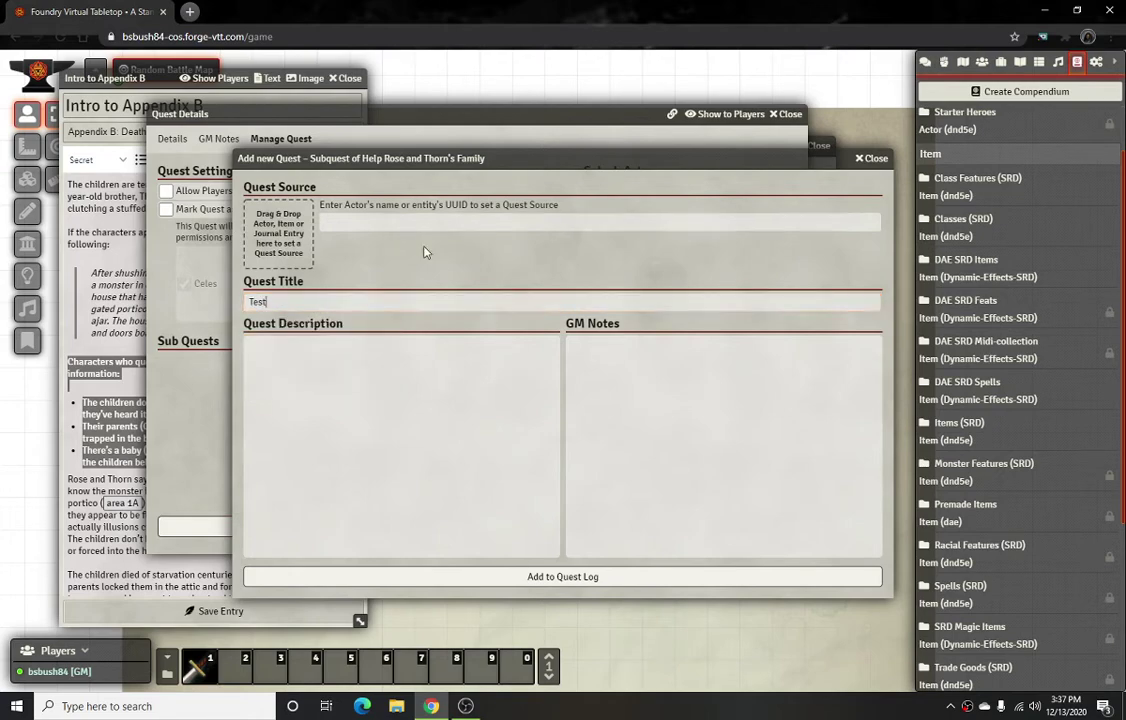
Drag Thornboldt "Thorn" Durst from the actors list in as the quest source.
click(982, 62)
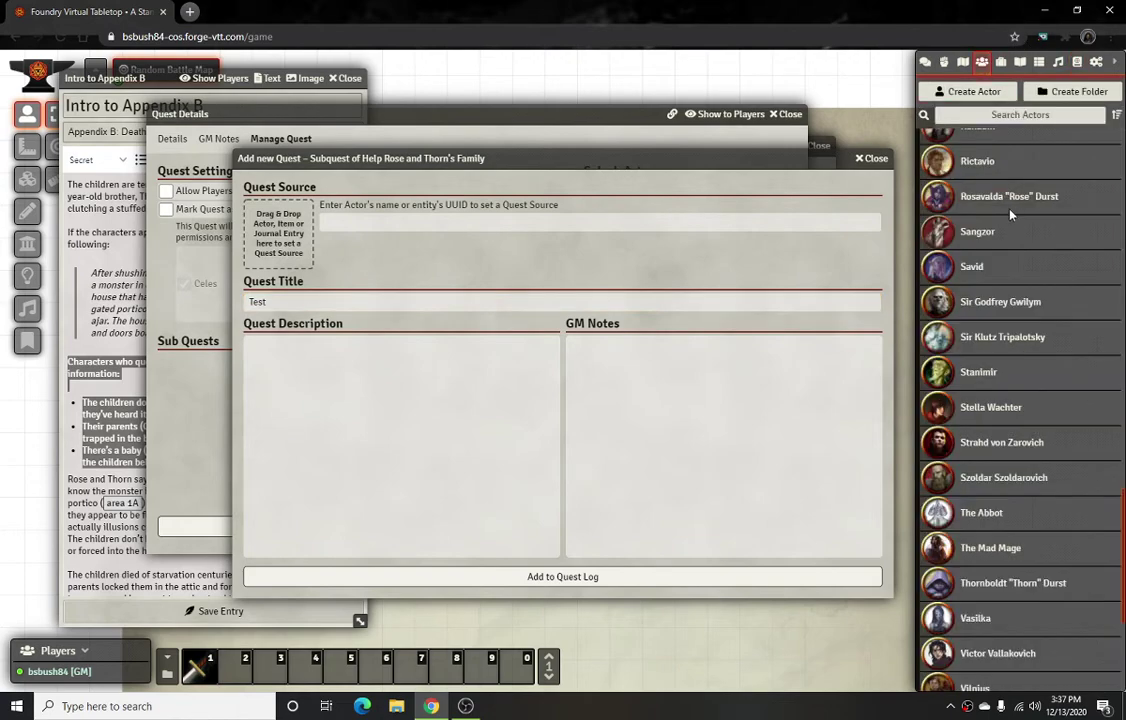
scroll(999, 390, down, 5)
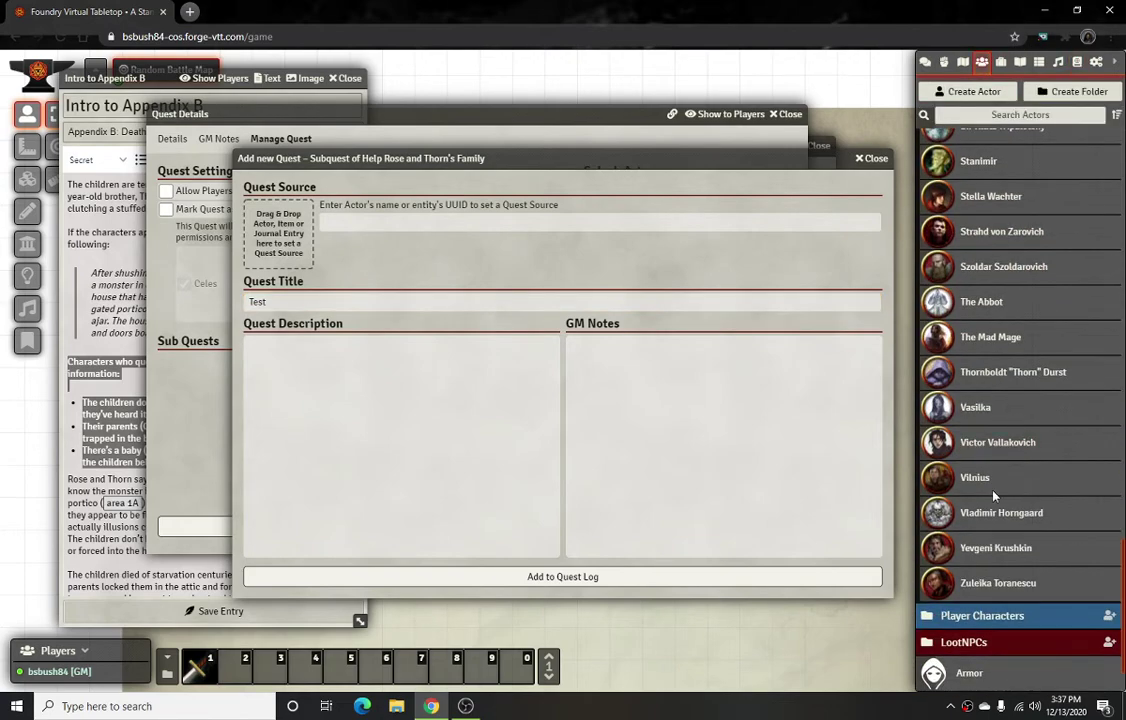
scroll(1007, 505, up, 4)
scroll(983, 370, up, 5)
scroll(993, 338, up, 1)
scroll(993, 336, down, 4)
scroll(986, 457, down, 5)
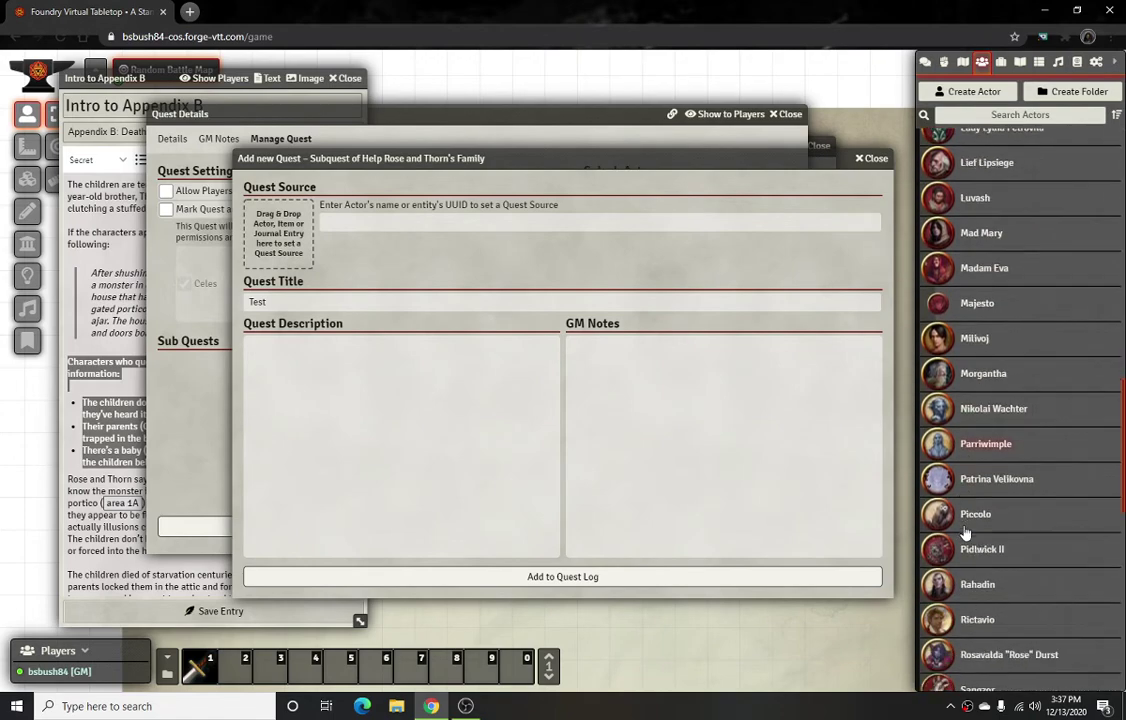
scroll(982, 550, down, 6)
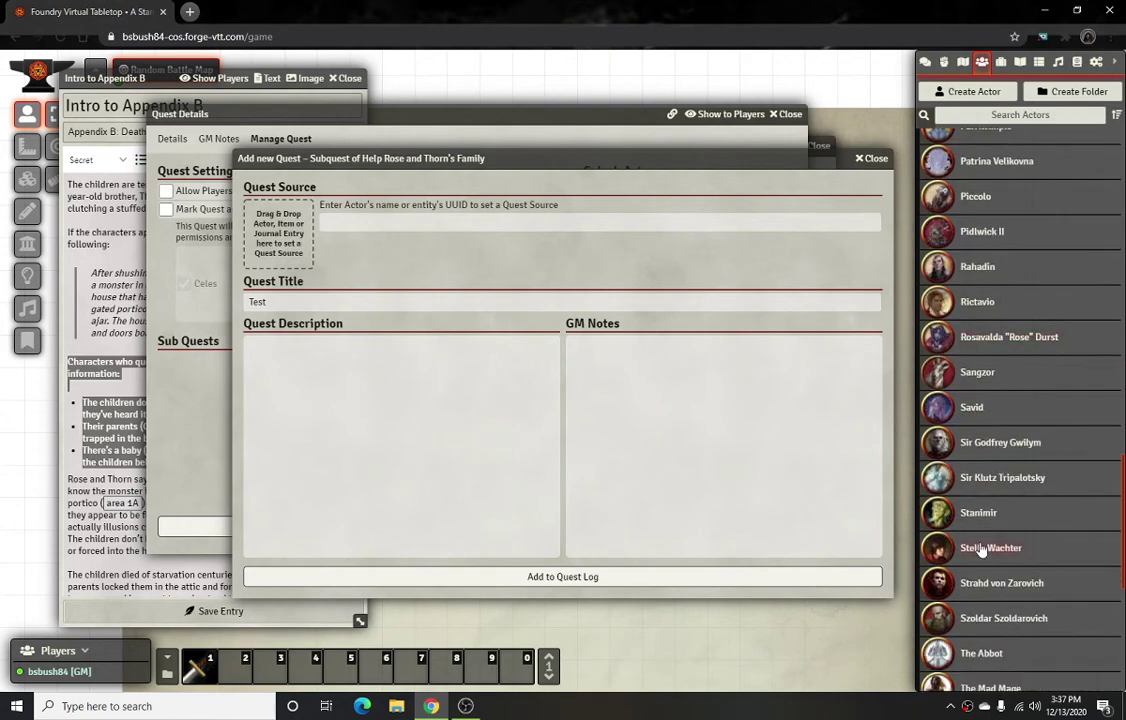
drag(982, 525, 300, 205)
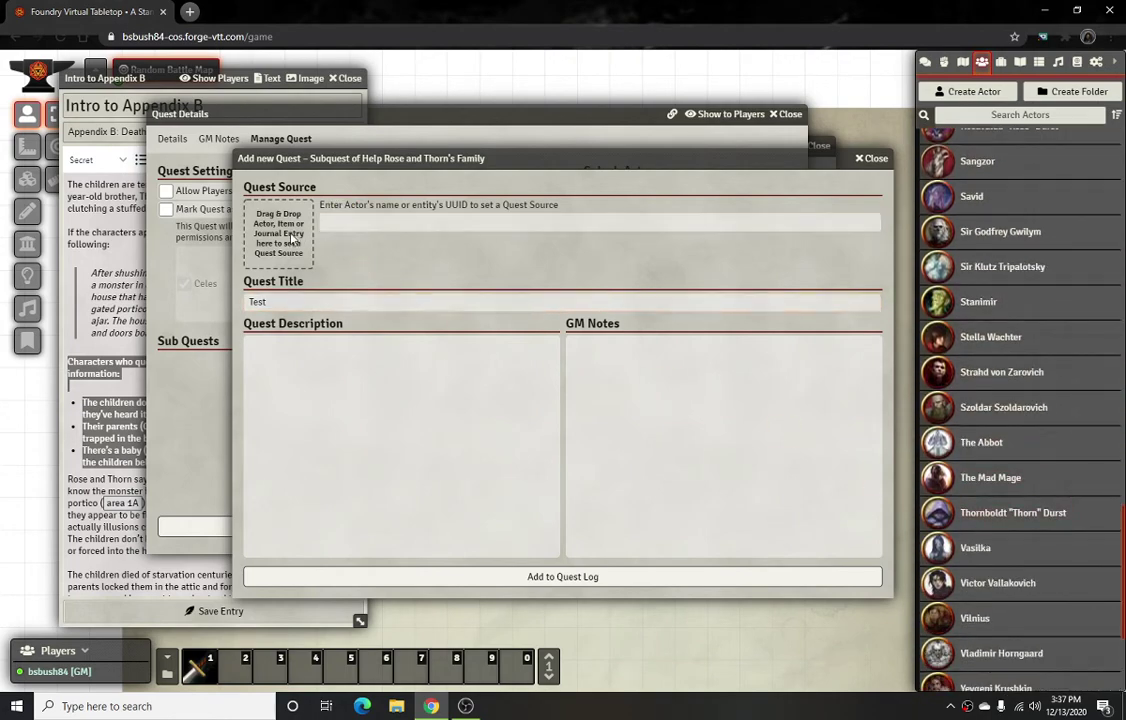
drag(966, 517, 265, 215)
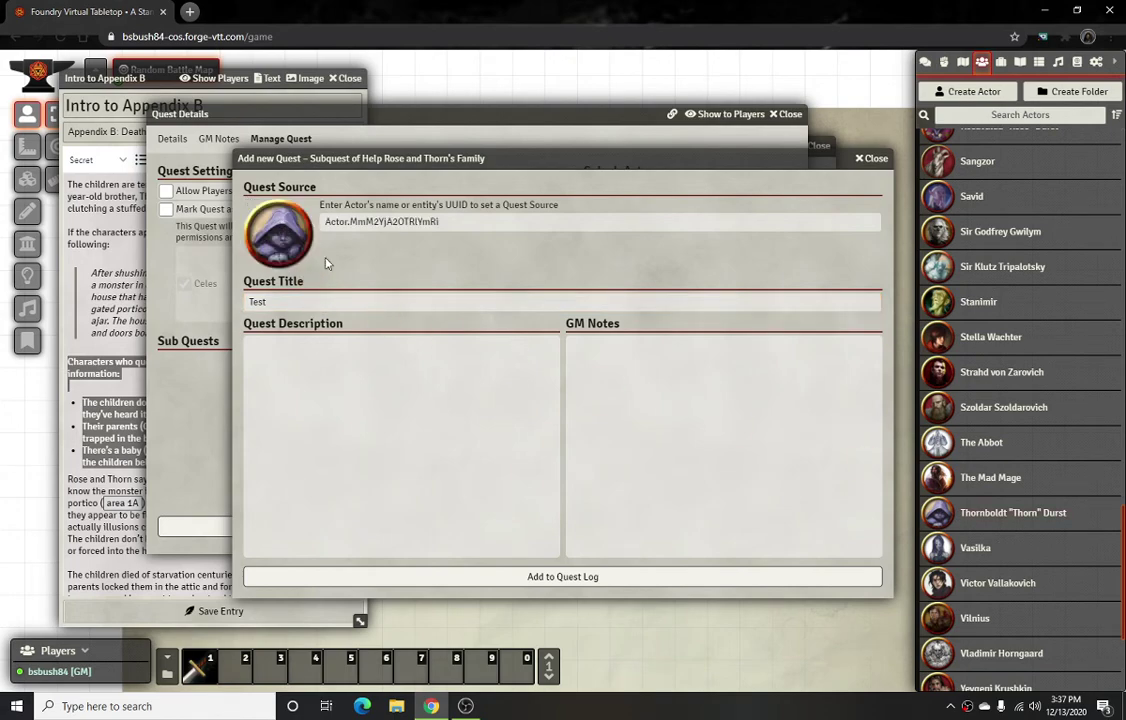
Write the description 'Locate my doll' and 3rd-floor room GM notes, then add it to the log.
click(547, 348)
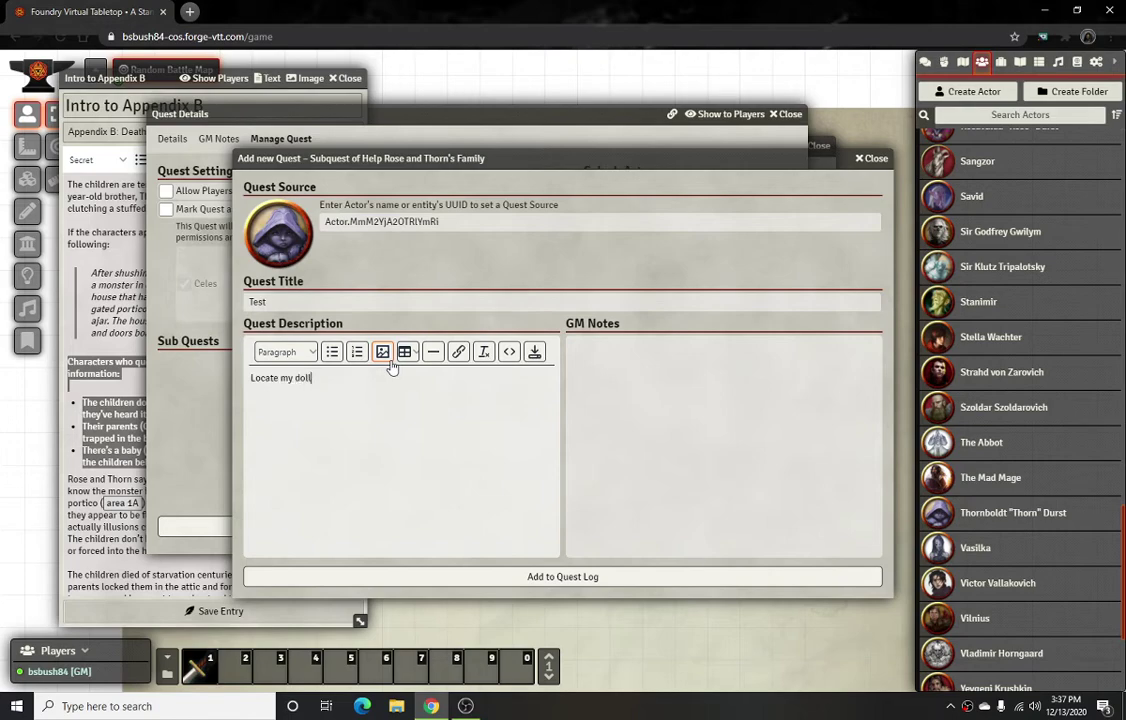
mouse_move(621, 390)
click(869, 347)
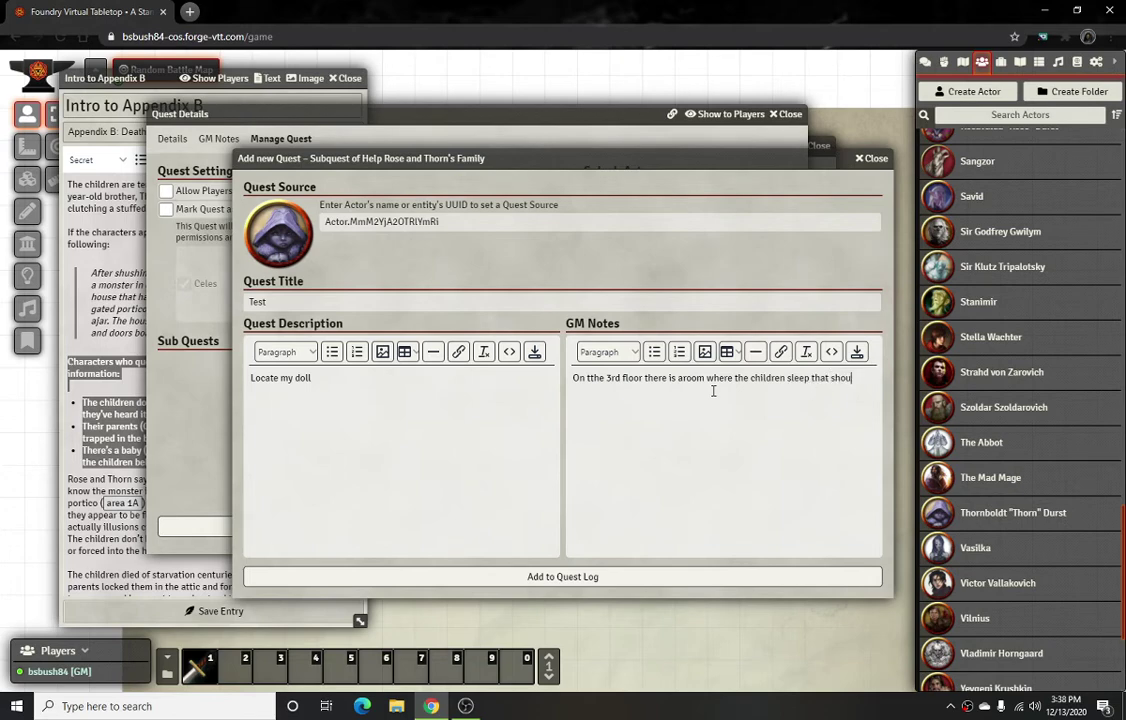
text(ntain Thorn's doll.)
click(684, 379)
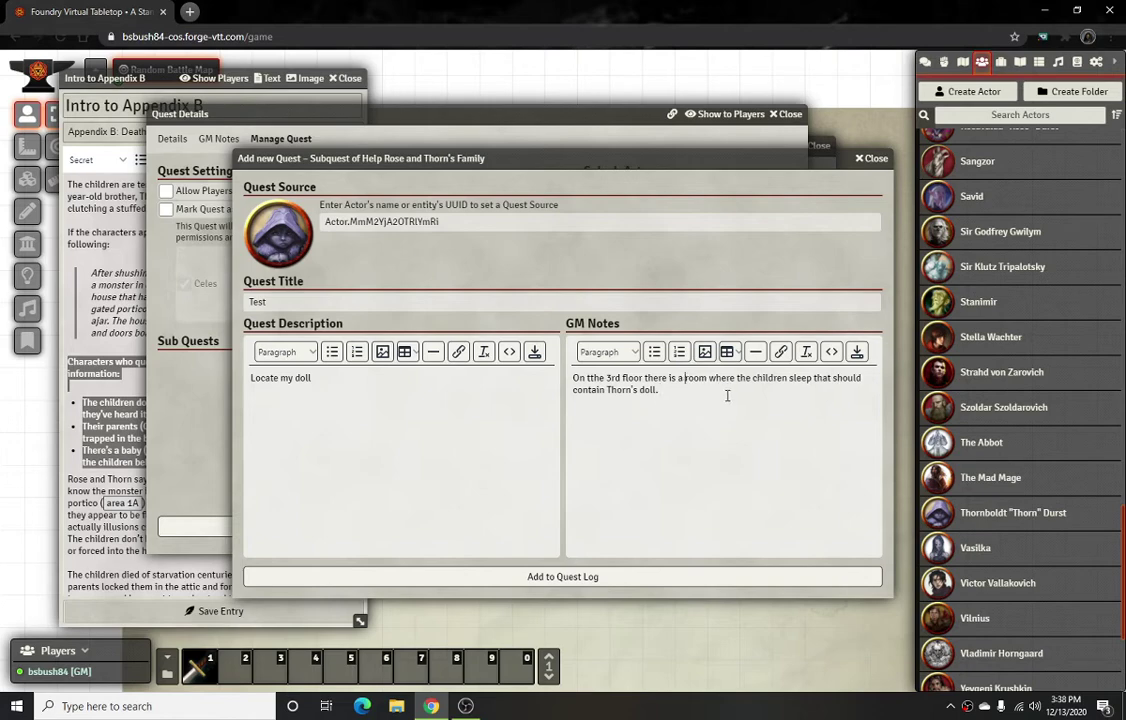
click(855, 352)
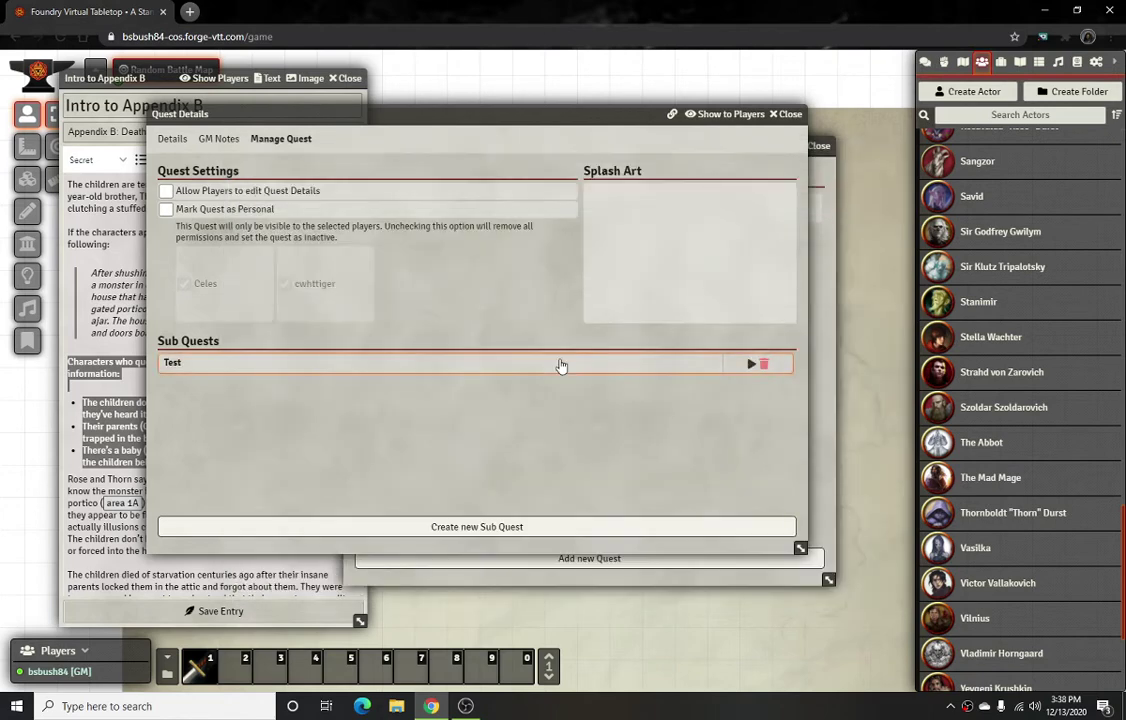
Glance at the Test sub quest, then open and close the Rose and Thorn journal handout.
click(529, 368)
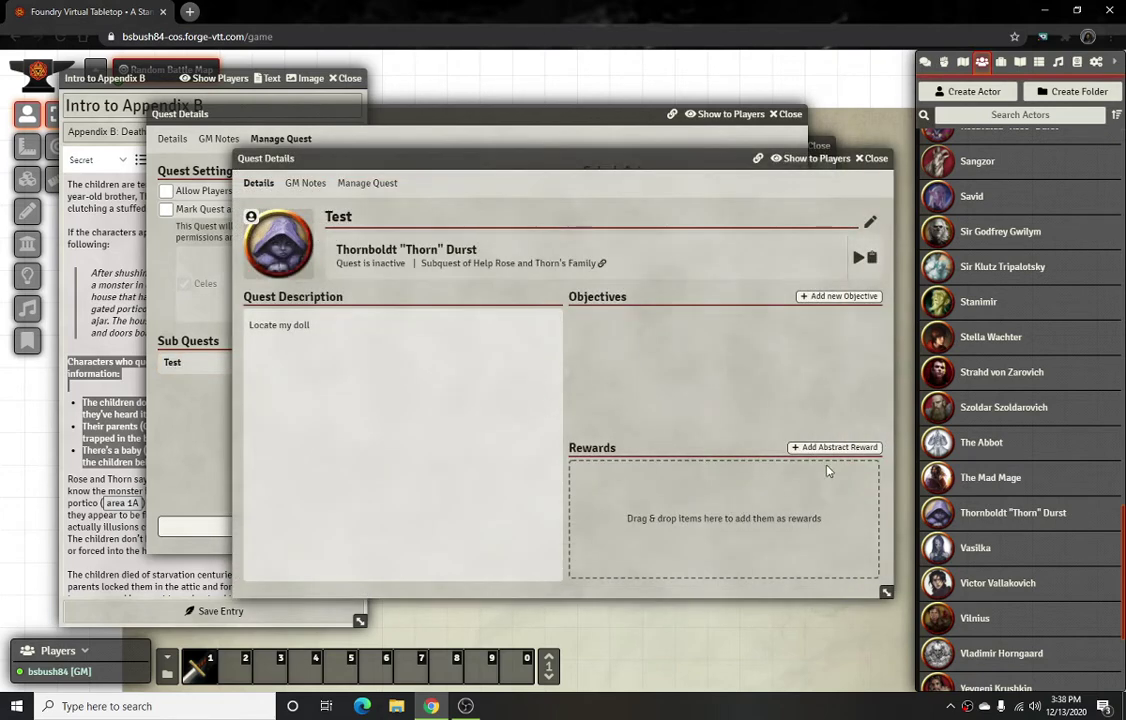
click(871, 158)
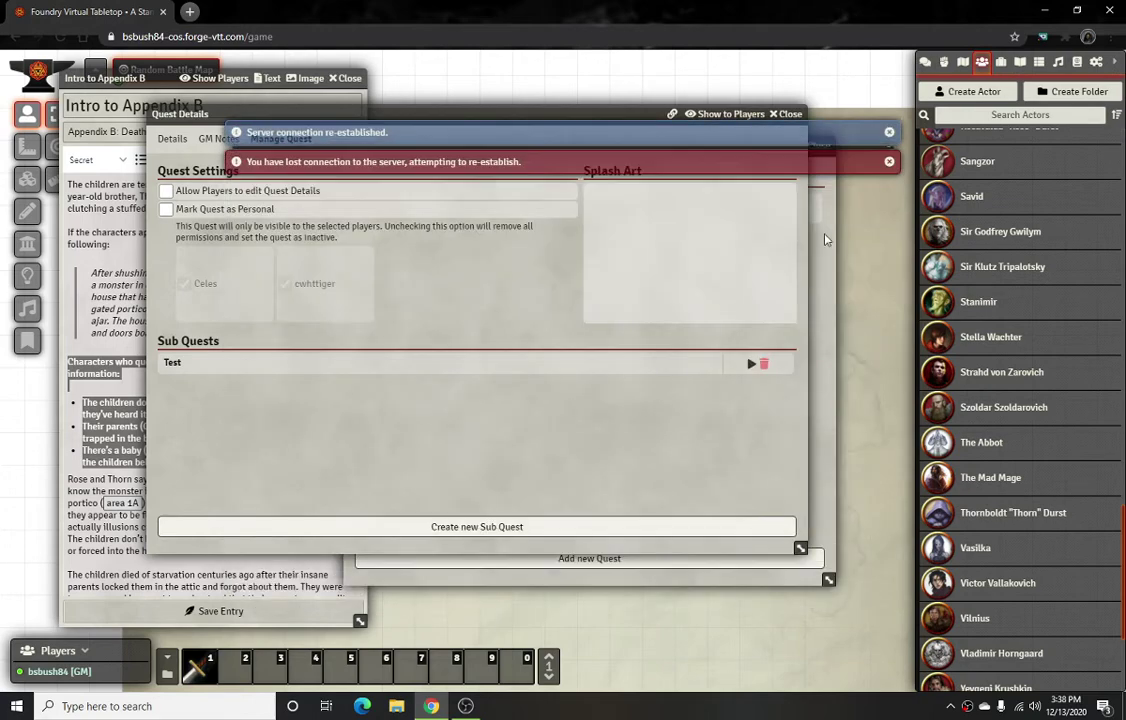
click(1019, 62)
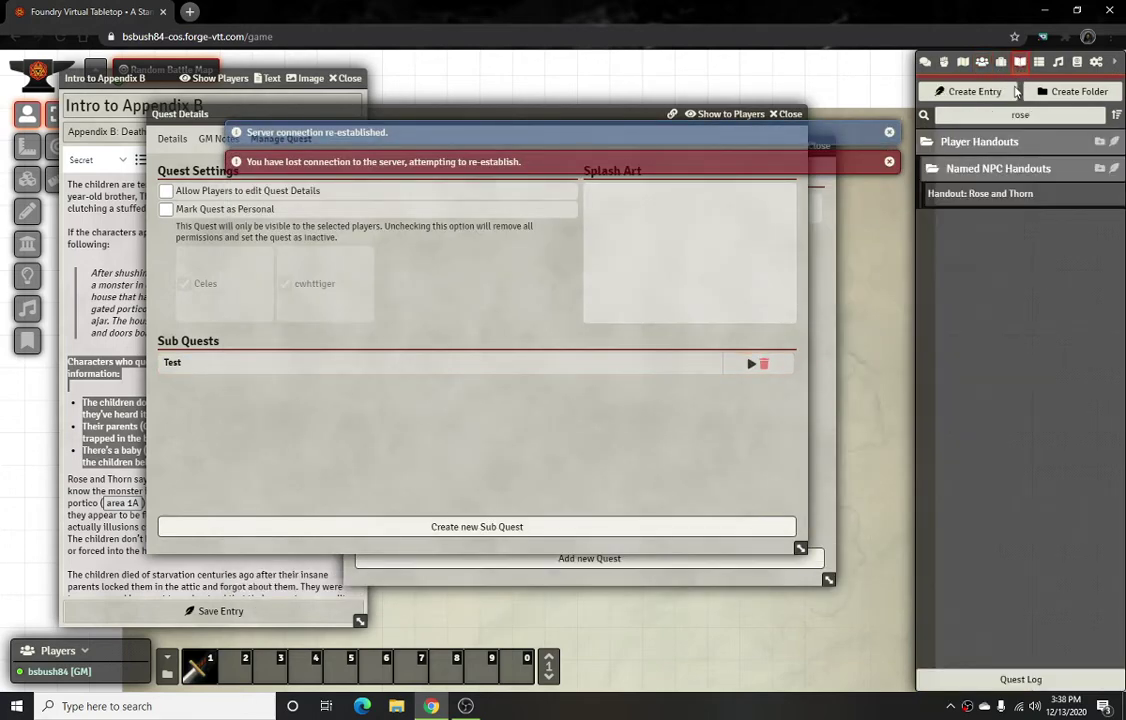
click(993, 194)
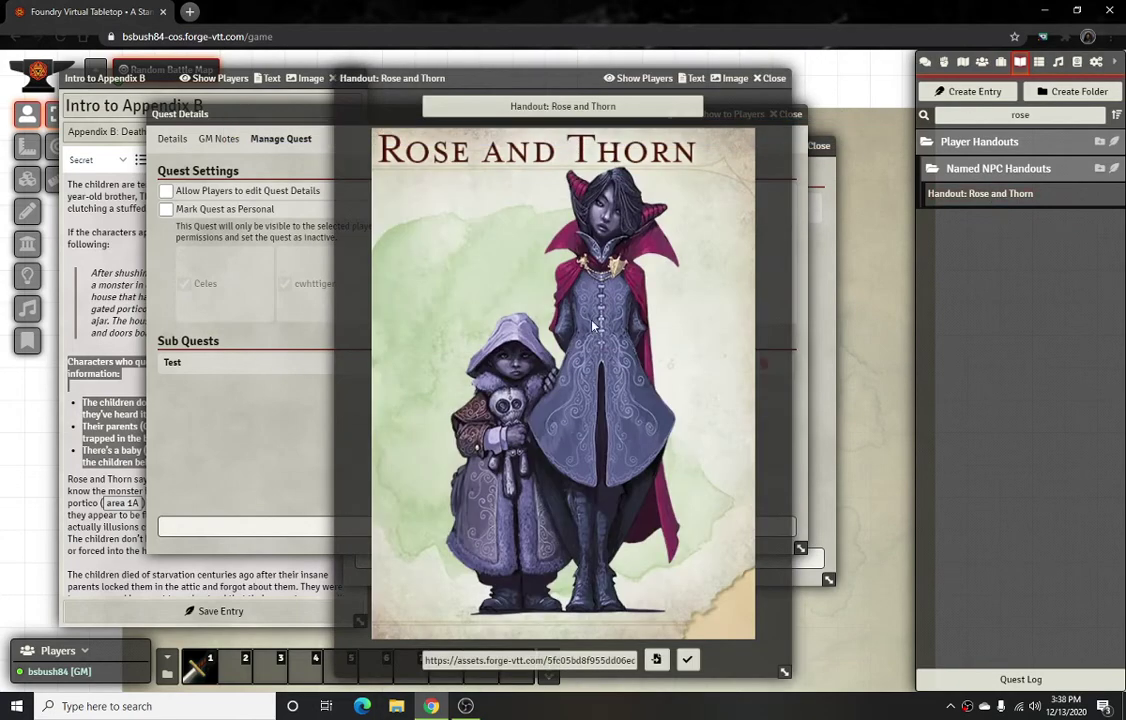
click(774, 78)
Try the Rose and Thorn handout as splash art and return to Manage Quest.
drag(985, 193, 651, 251)
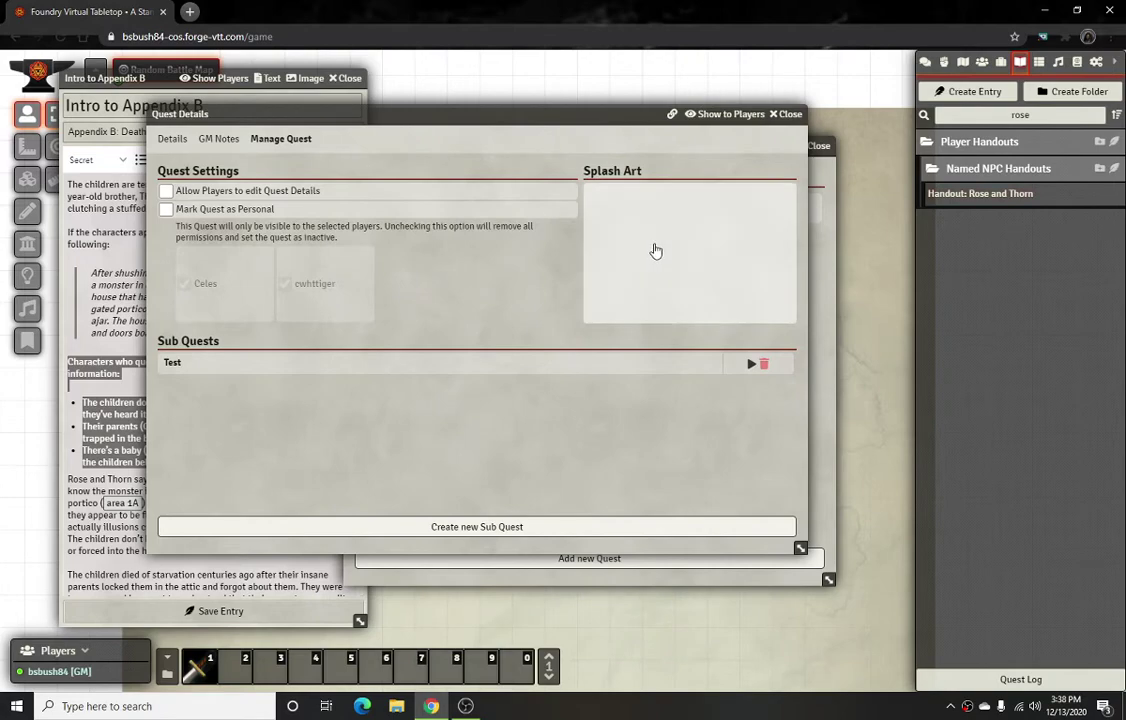
click(173, 139)
click(285, 140)
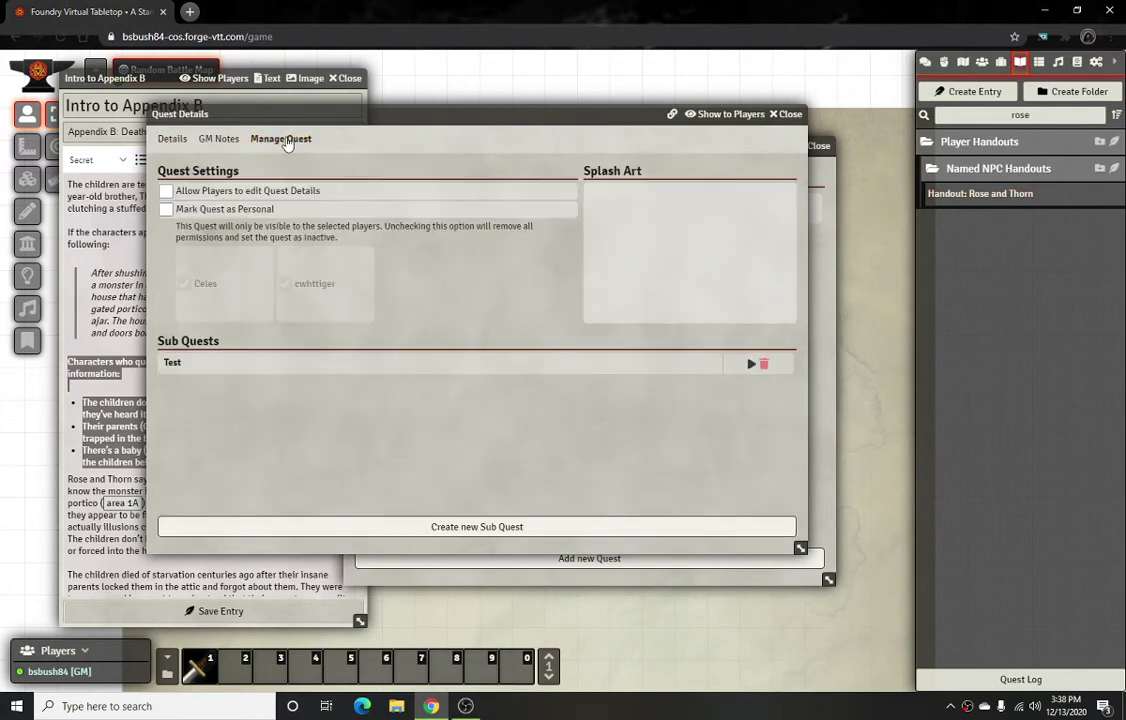
Set the quest's splash art to the Blood On the Vine Tavern image.
click(628, 209)
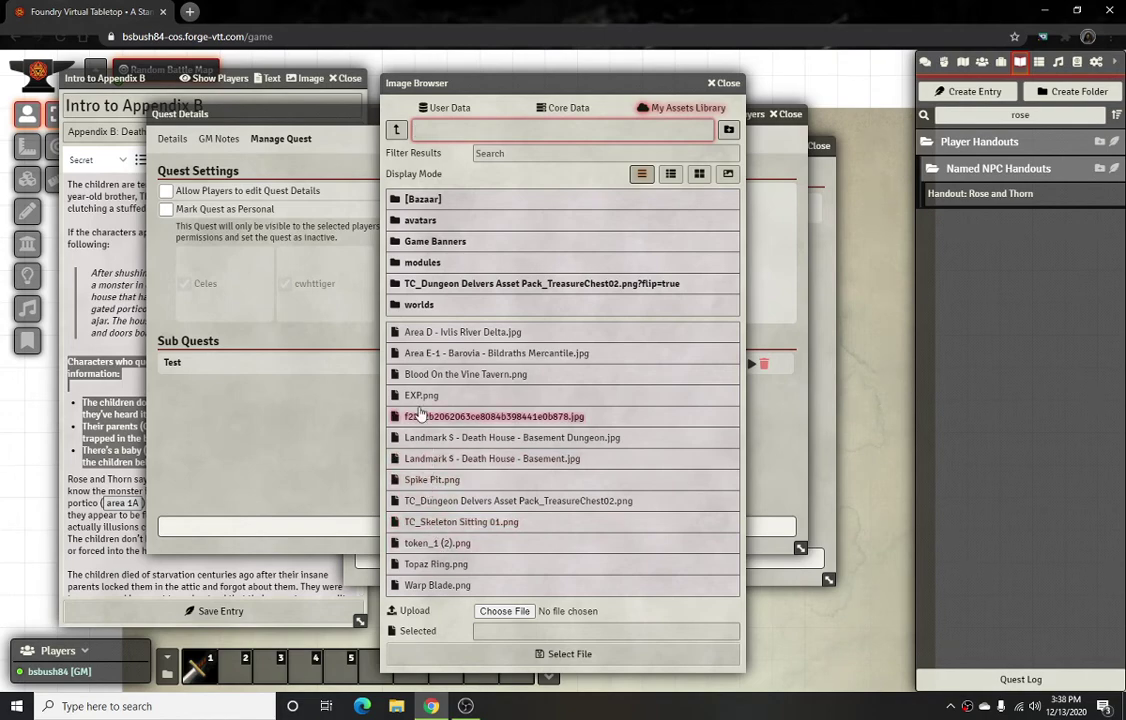
click(430, 374)
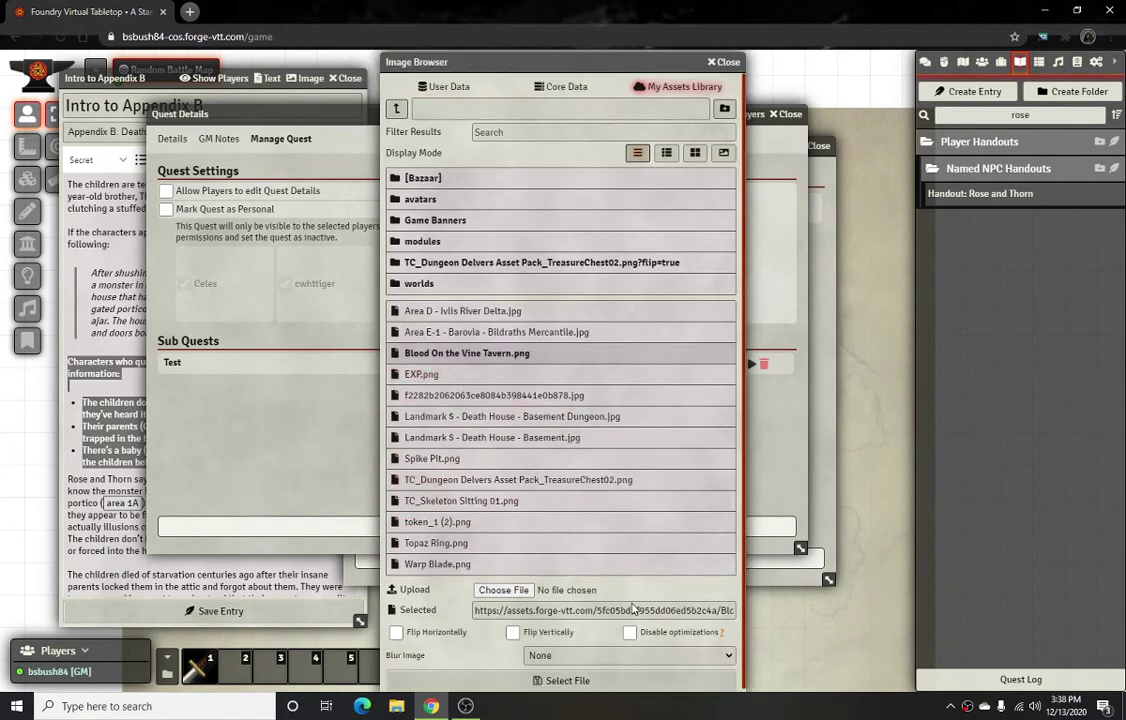
click(607, 680)
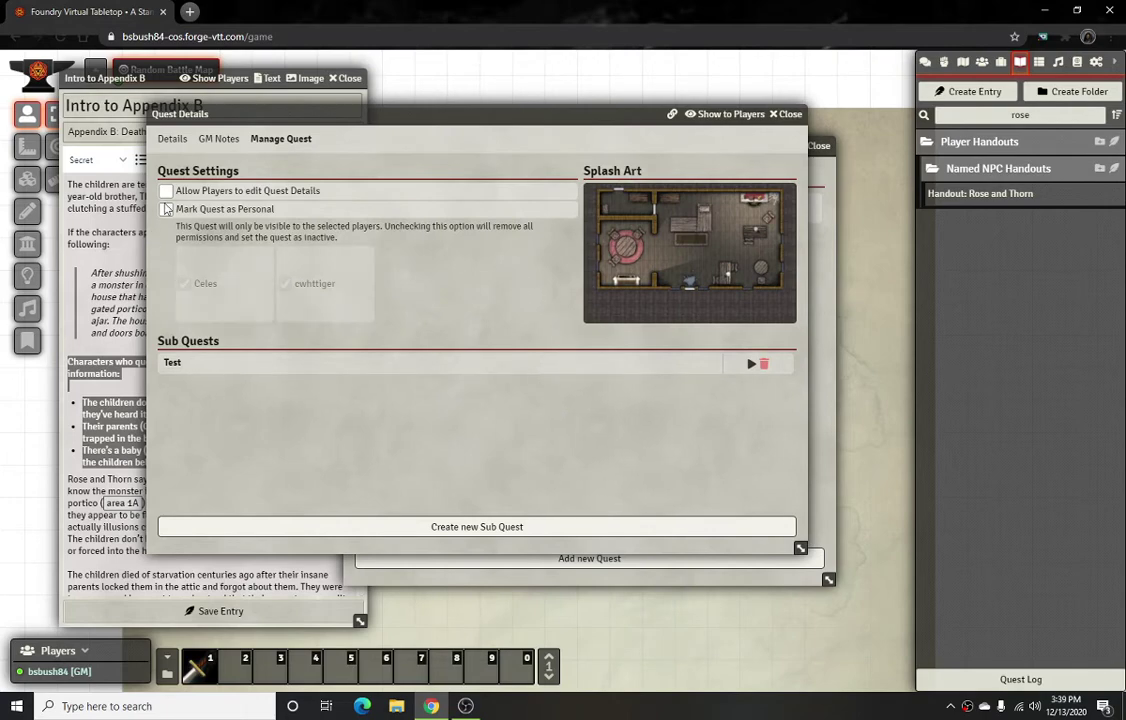
Review the GM Notes and Details tabs and view the splash art full-size.
click(203, 139)
click(171, 138)
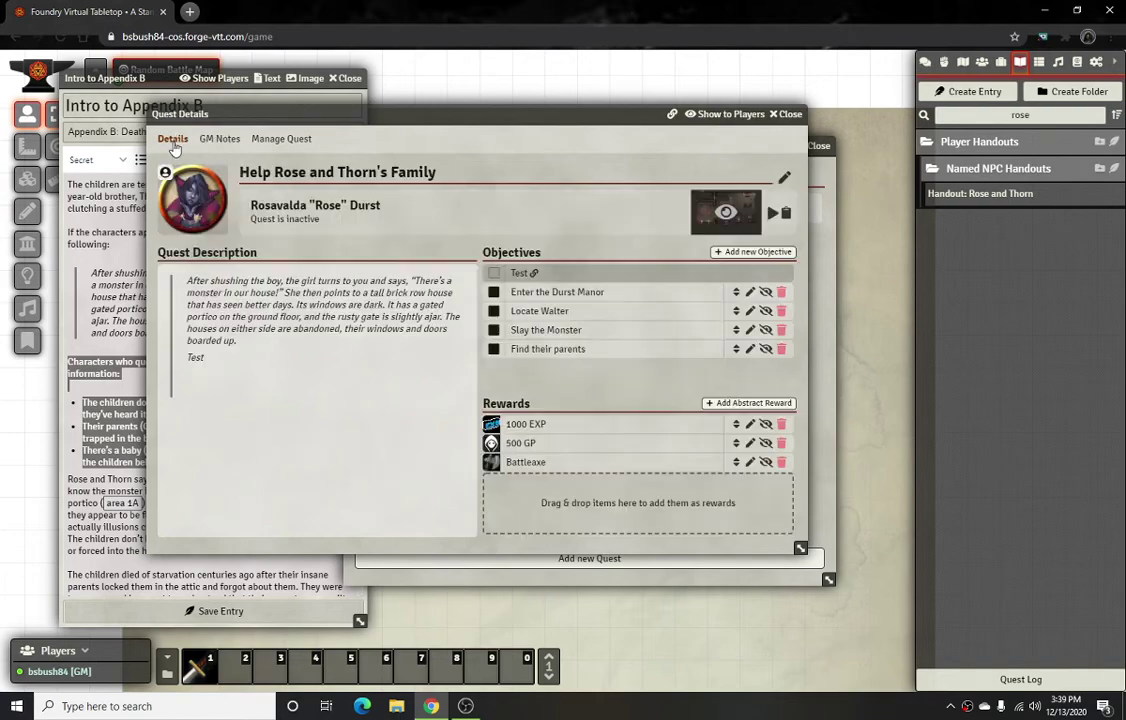
click(727, 221)
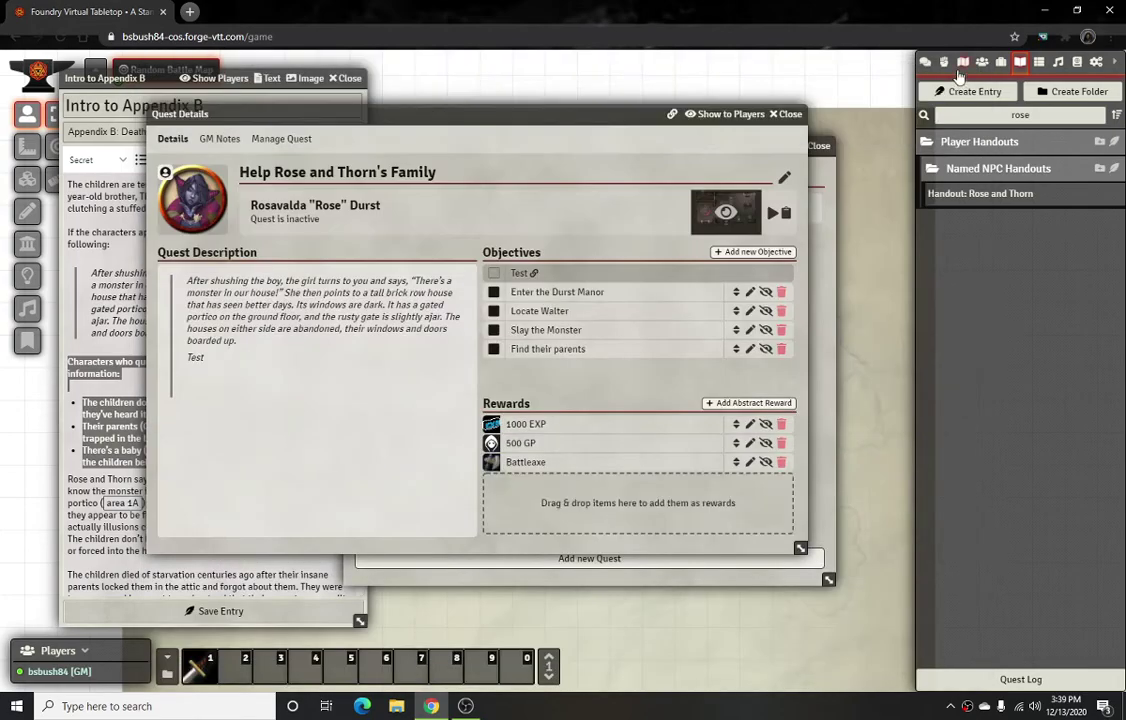
click(962, 63)
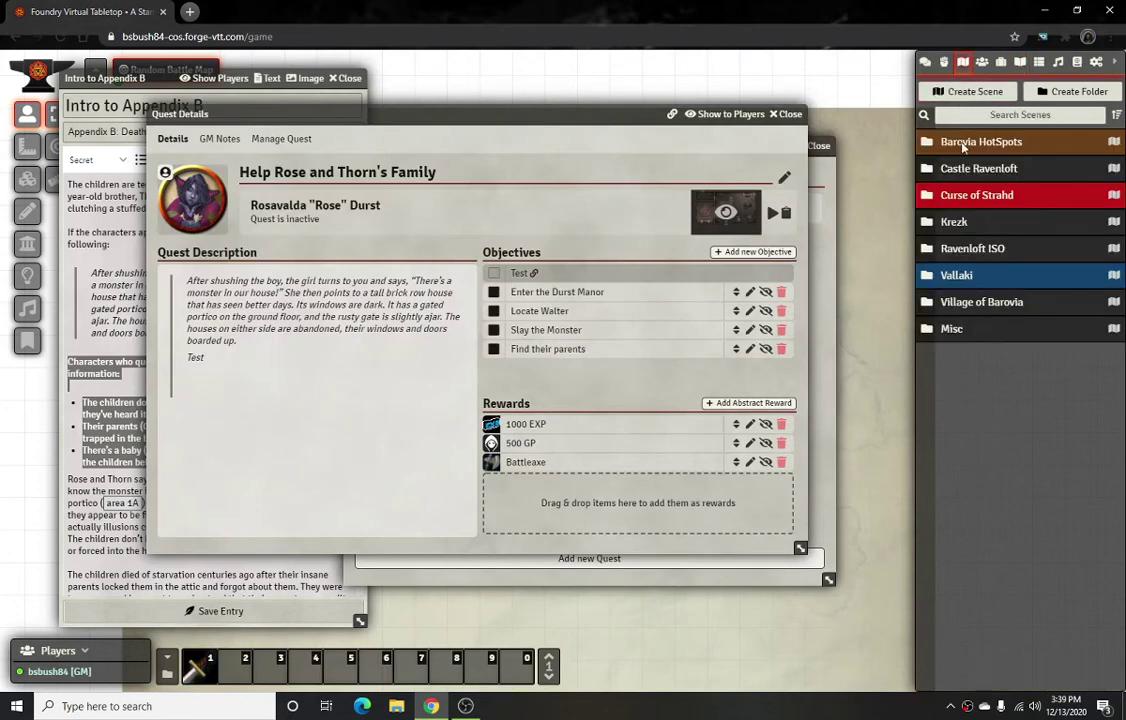
Expand Village of Barovia and load the Death House scene via View Scene.
click(965, 200)
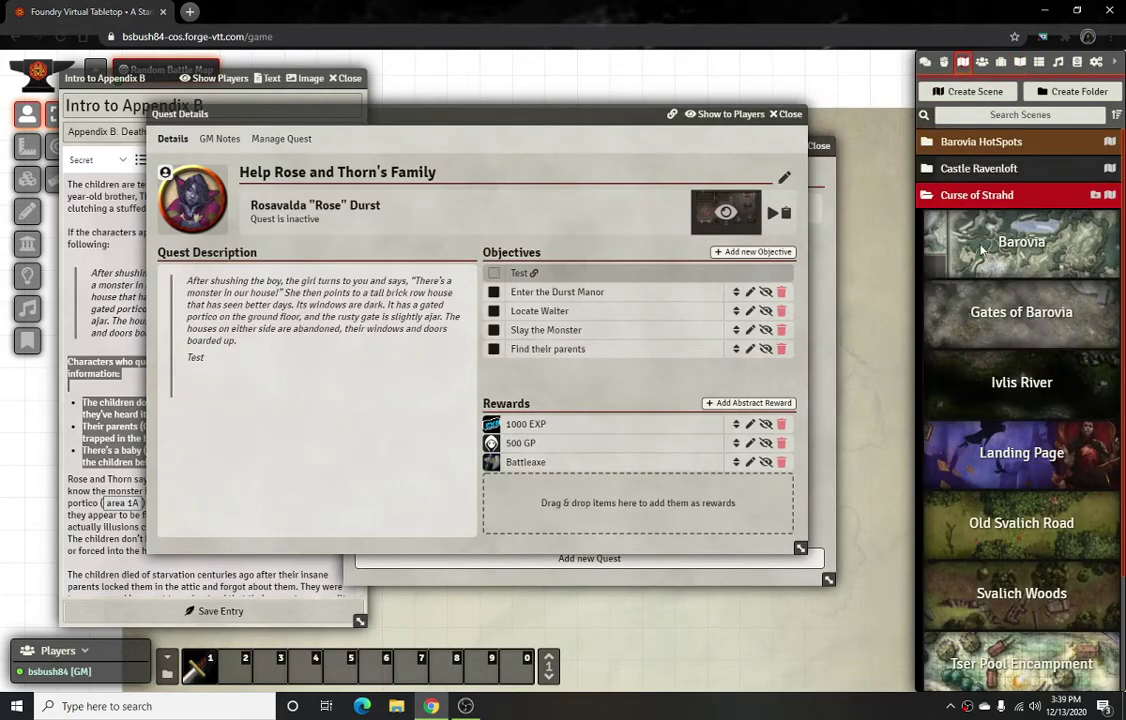
click(973, 196)
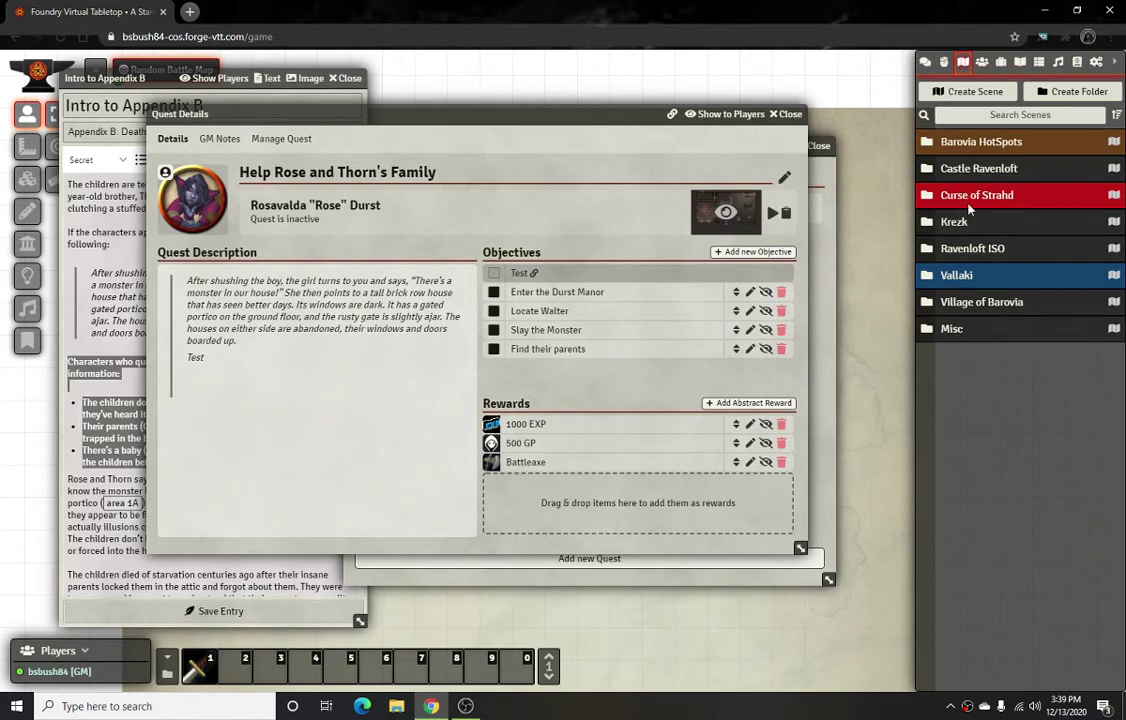
click(963, 303)
scroll(1025, 440, down, 5)
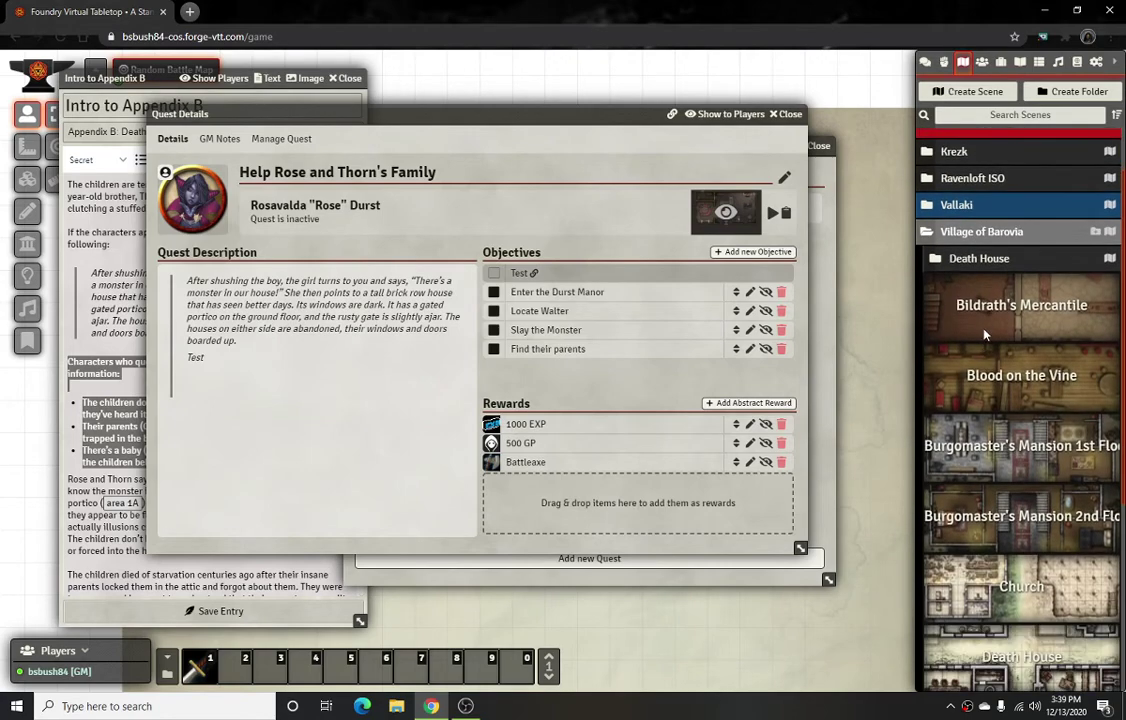
click(1025, 440)
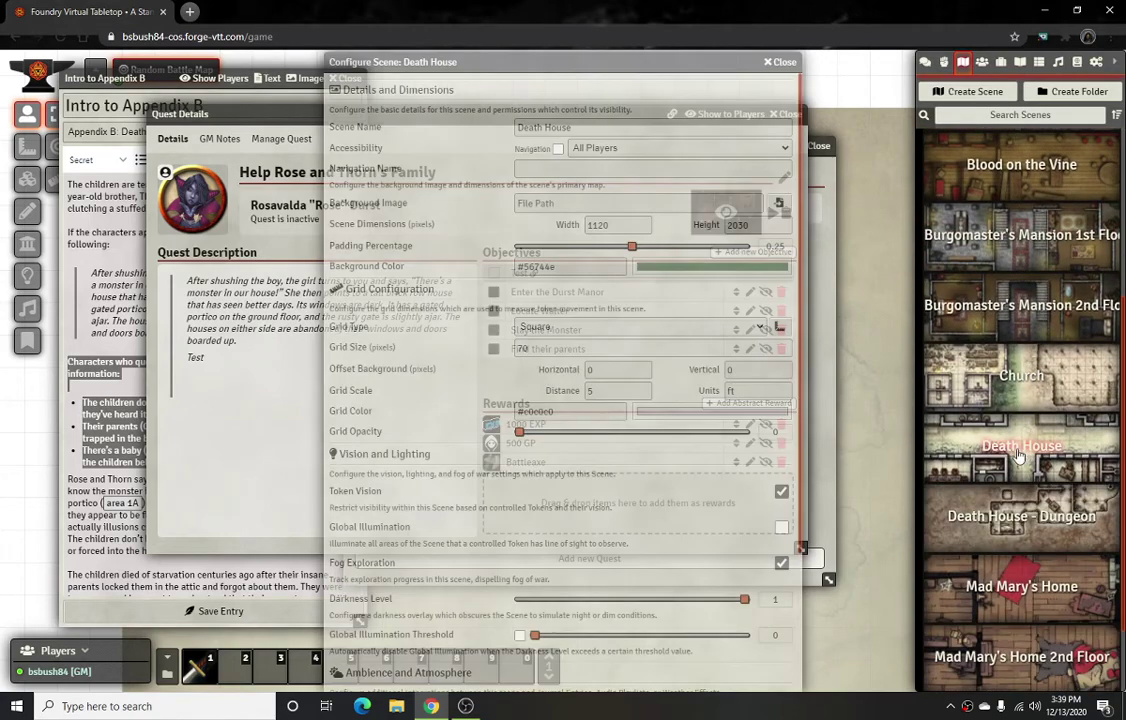
key(Escape)
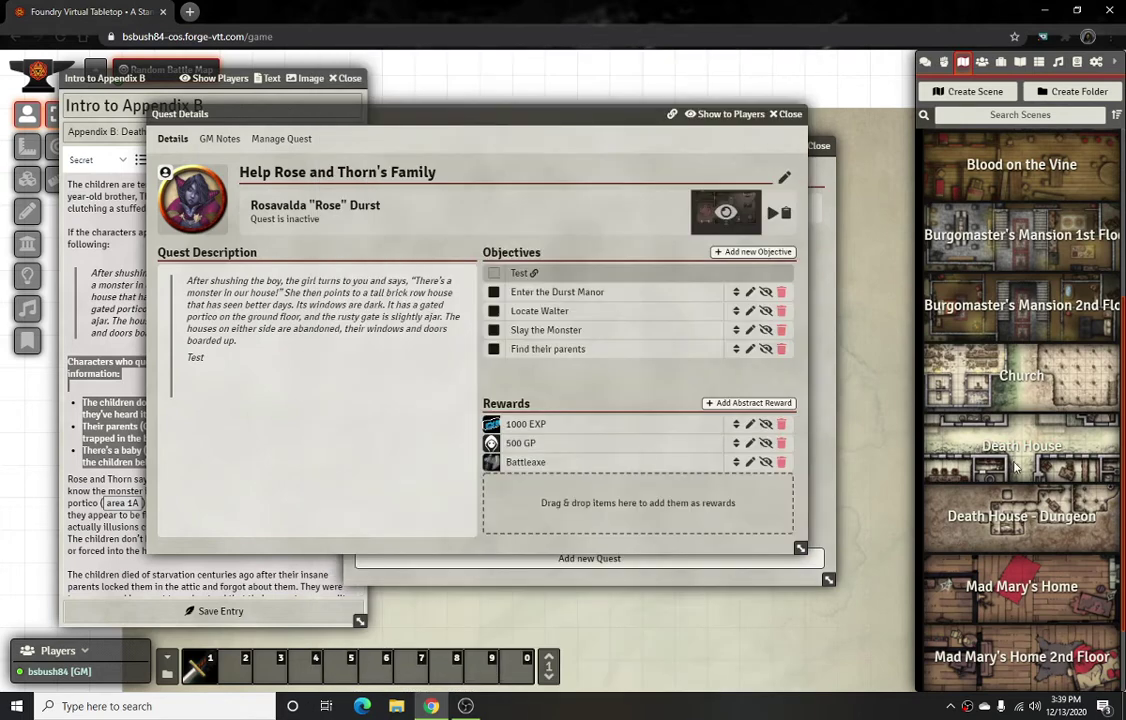
right_click(965, 420)
click(961, 197)
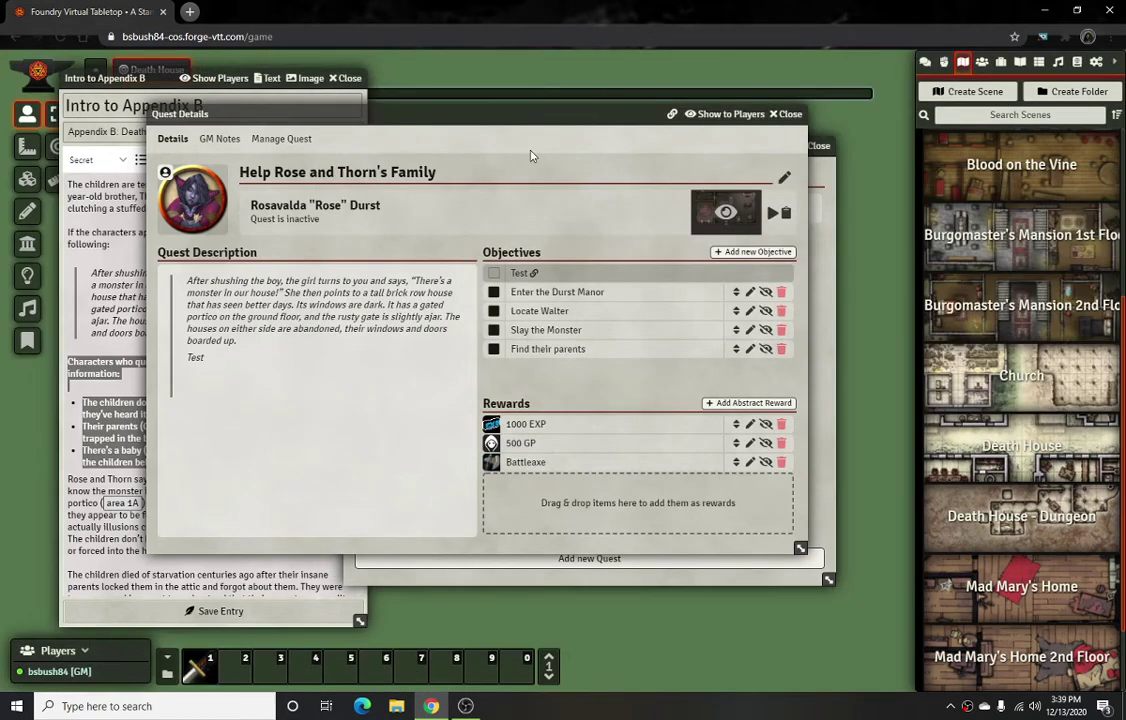
Move aside and minimise the Quest Log, Quest Details and Intro to Appendix B windows.
drag(161, 80, 184, 147)
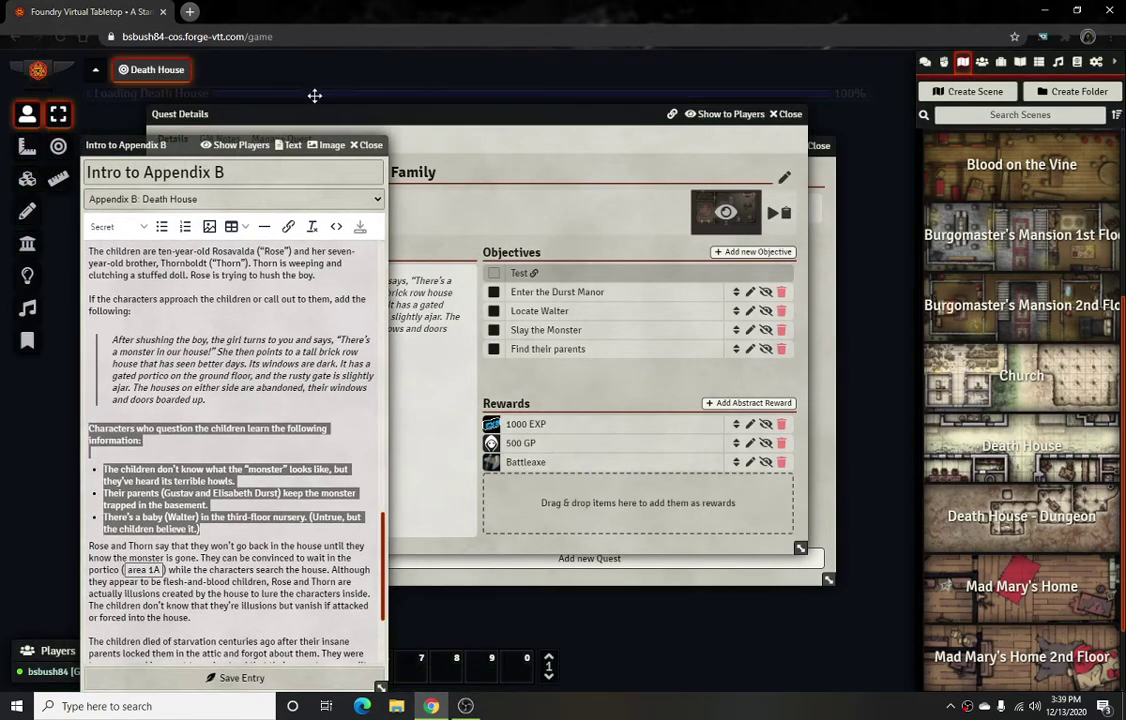
drag(550, 147, 651, 287)
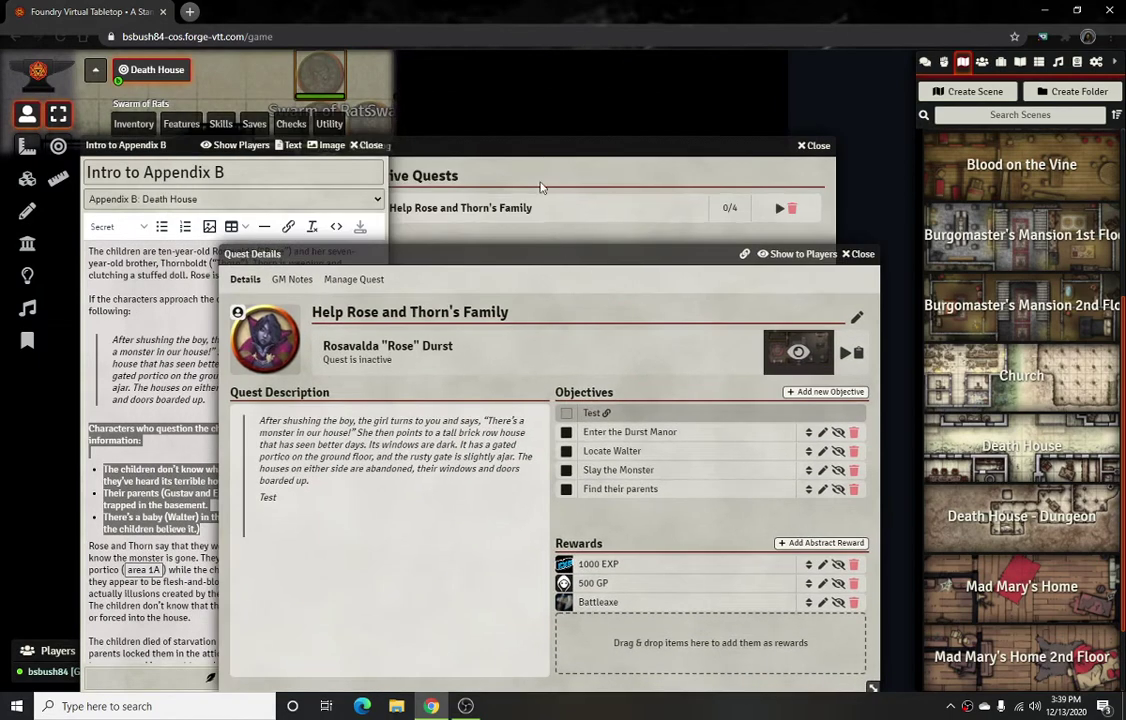
double_click(503, 147)
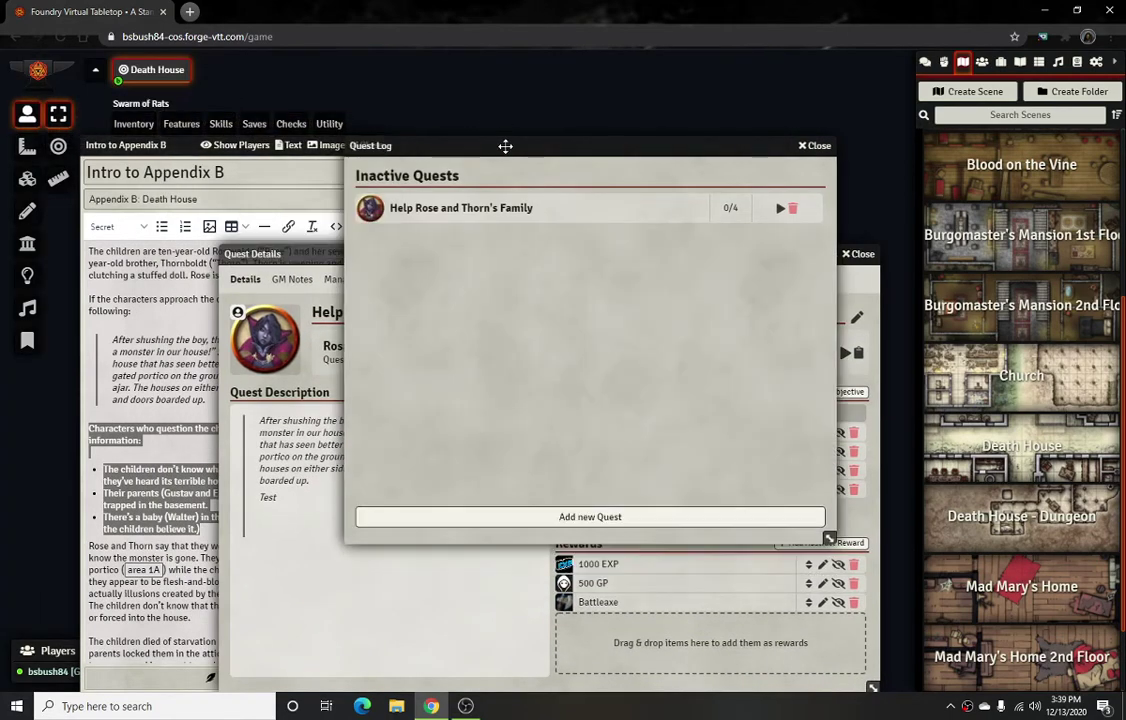
double_click(494, 252)
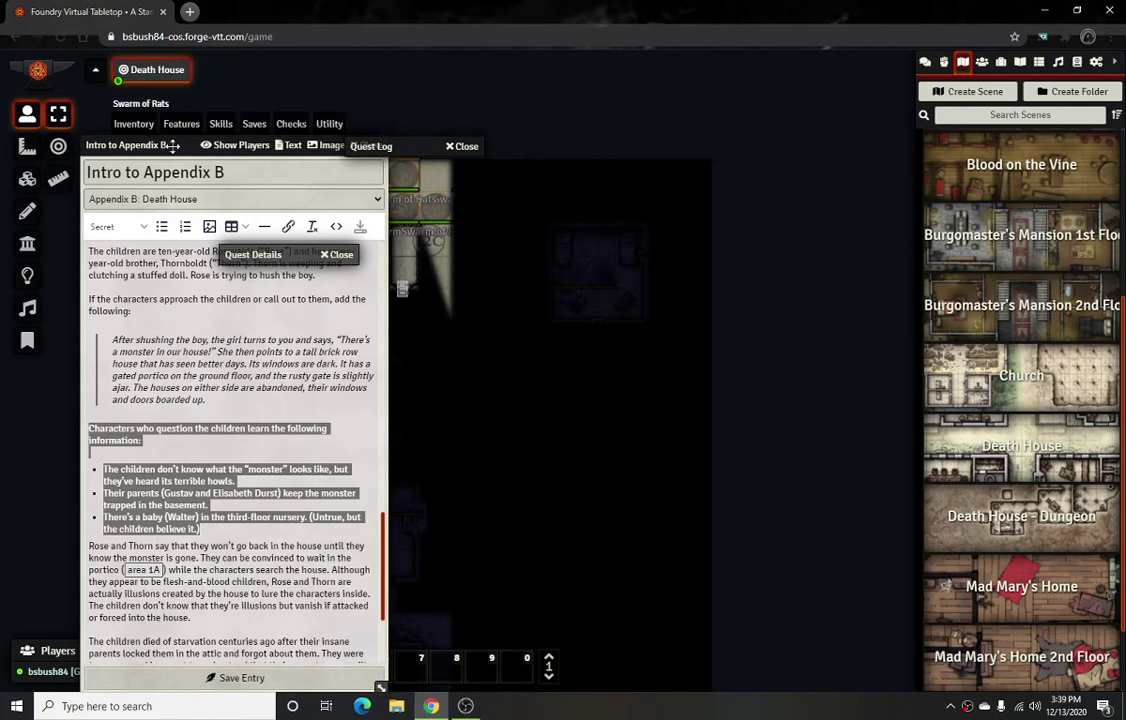
double_click(248, 146)
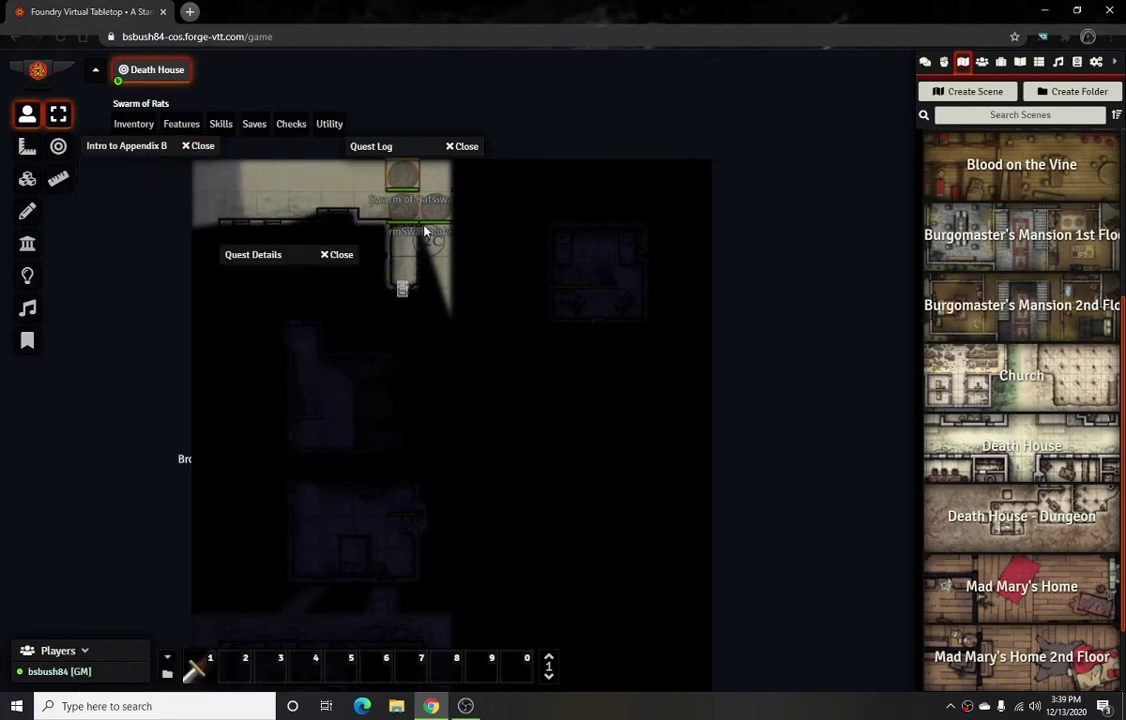
Deselect the Swarm of Rats token and pan around the Death House map.
click(458, 206)
mouse_move(452, 316)
mouse_down()
mouse_move(447, 226)
mouse_move(538, 513)
mouse_move(510, 500)
mouse_move(466, 316)
mouse_up()
key(Down)
key(Down)
key(Down)
key(Down)
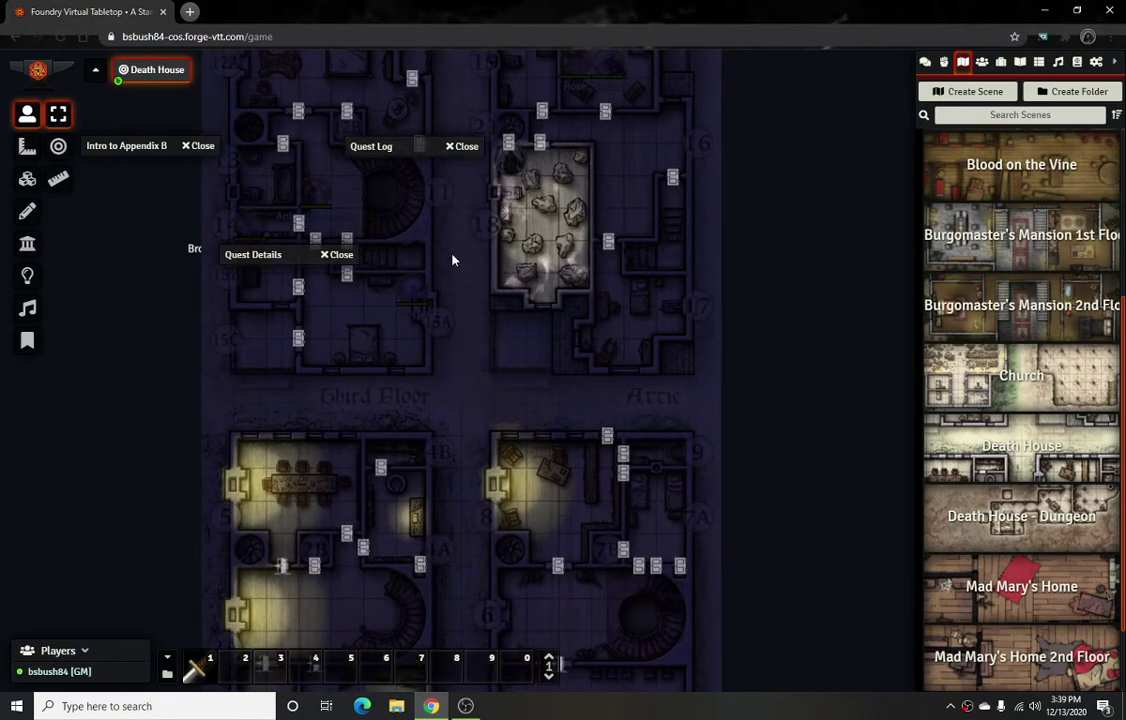
scroll(1033, 420, down, 1)
scroll(1033, 420, down, 2)
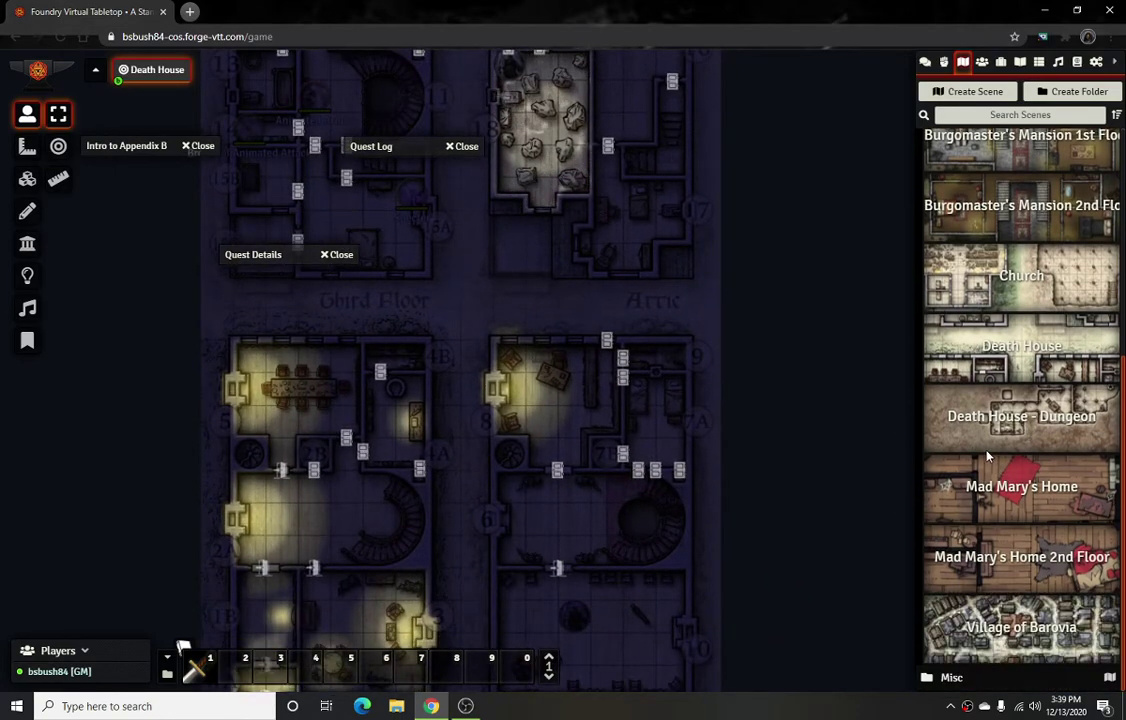
key(Down)
key(Left)
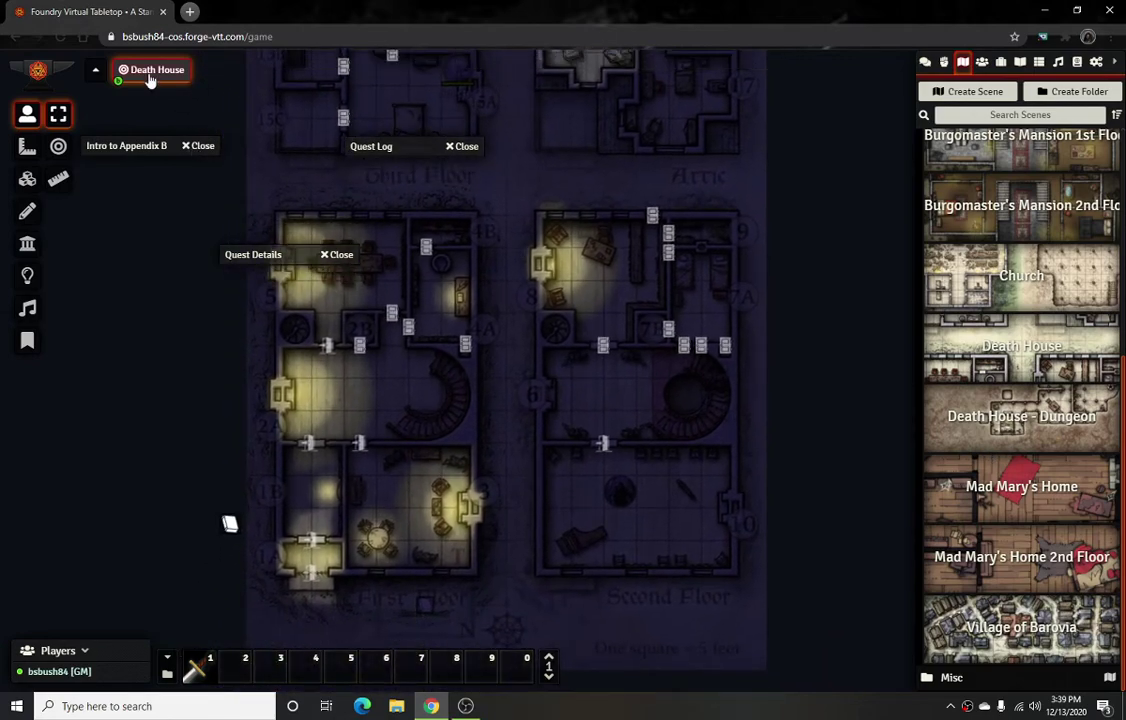
Restore the Intro to Appendix B journal, scroll through it, and close it.
double_click(112, 147)
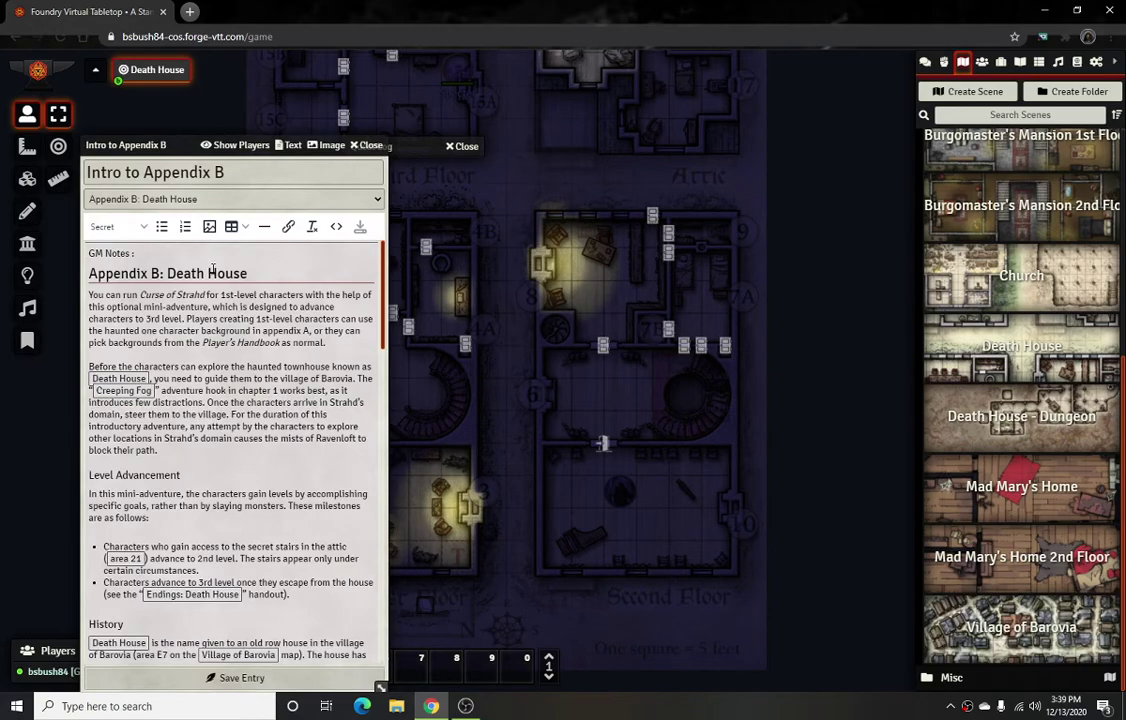
scroll(213, 301, down, 10)
scroll(213, 301, down, 10)
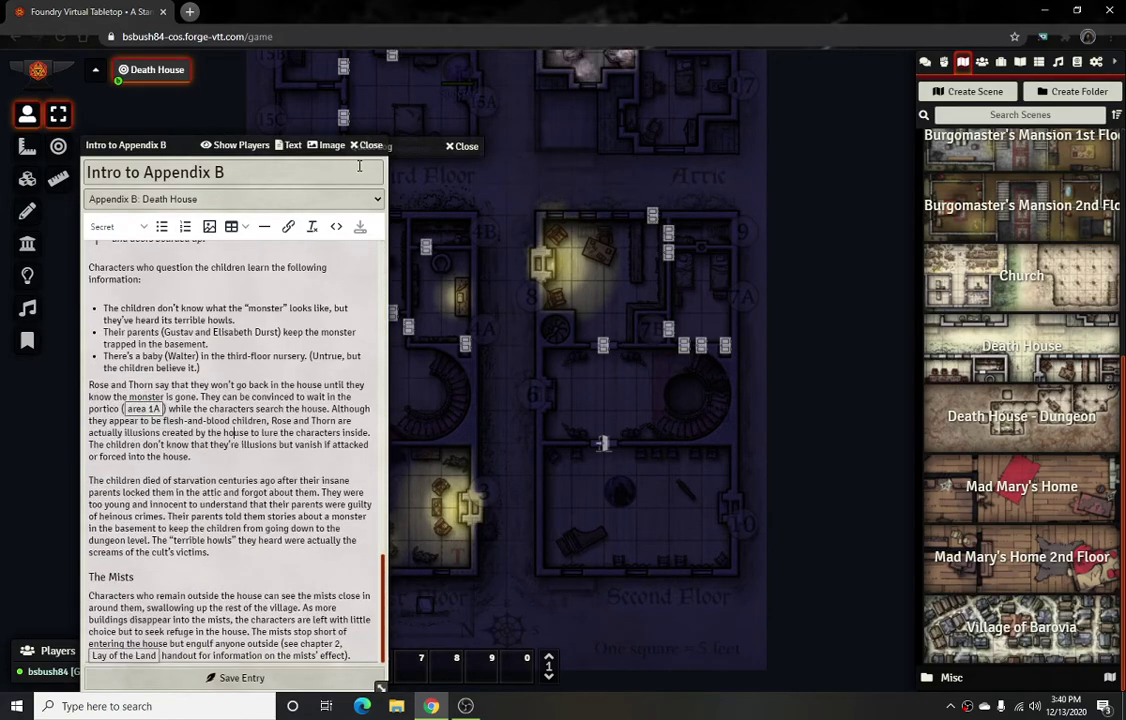
click(370, 145)
Restore the Quest Log and browse its Failed, In progress and Inactive tabs.
double_click(395, 147)
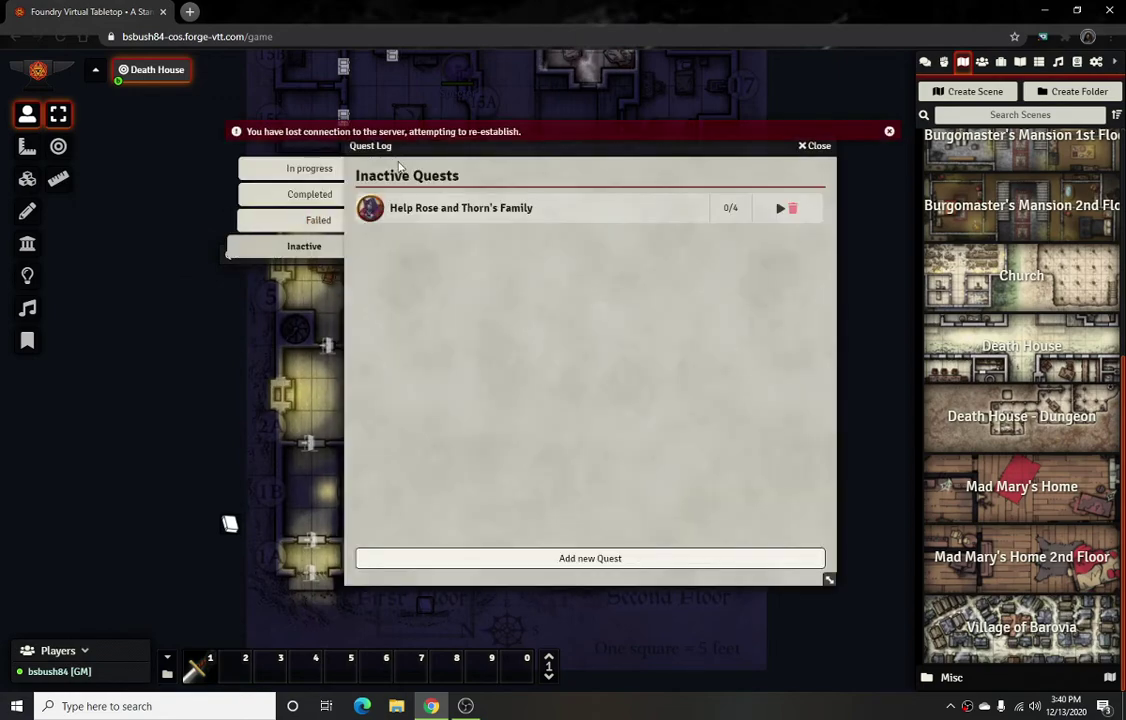
click(486, 213)
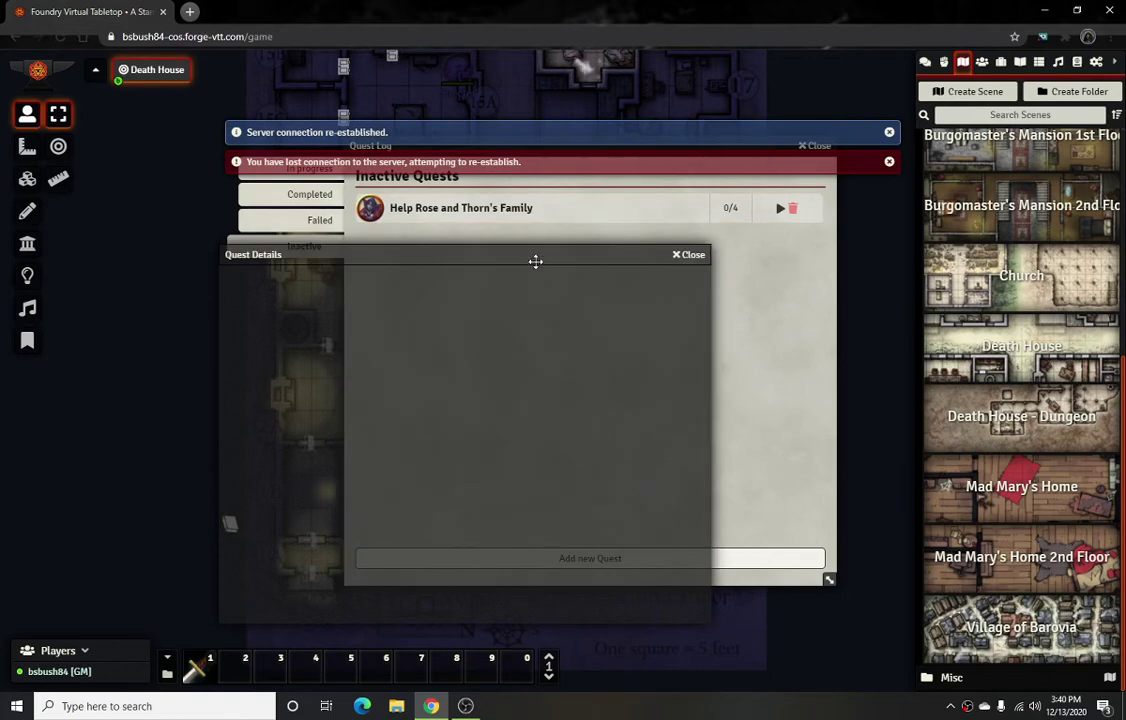
click(683, 256)
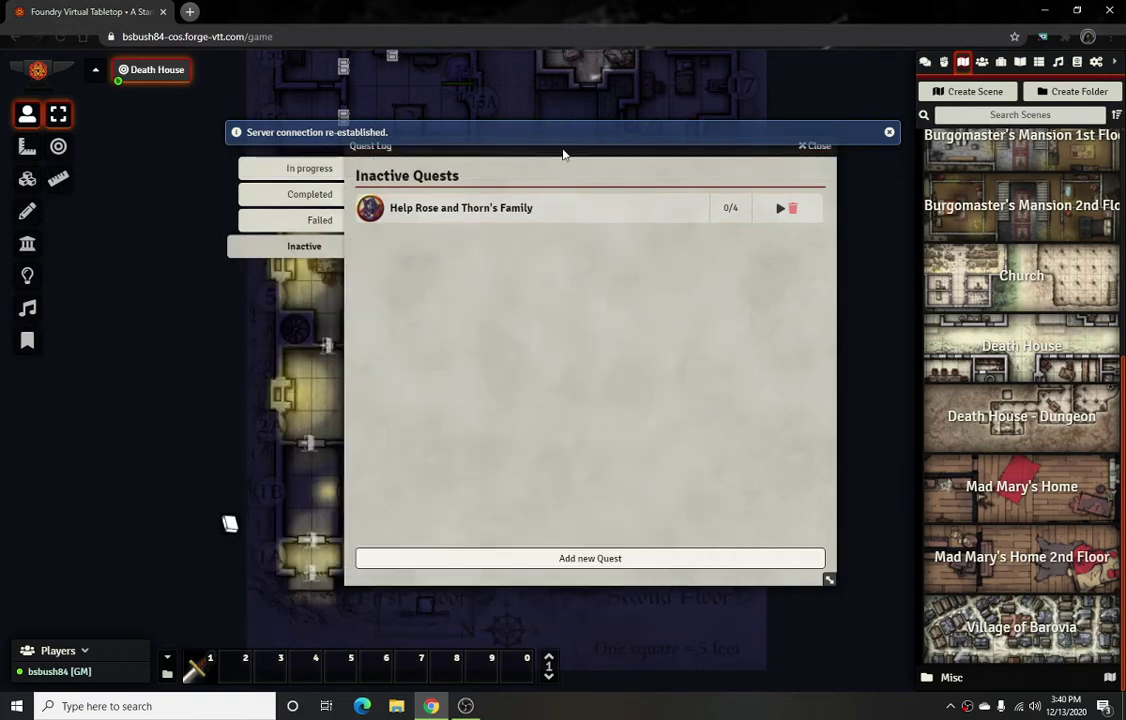
drag(555, 148, 434, 150)
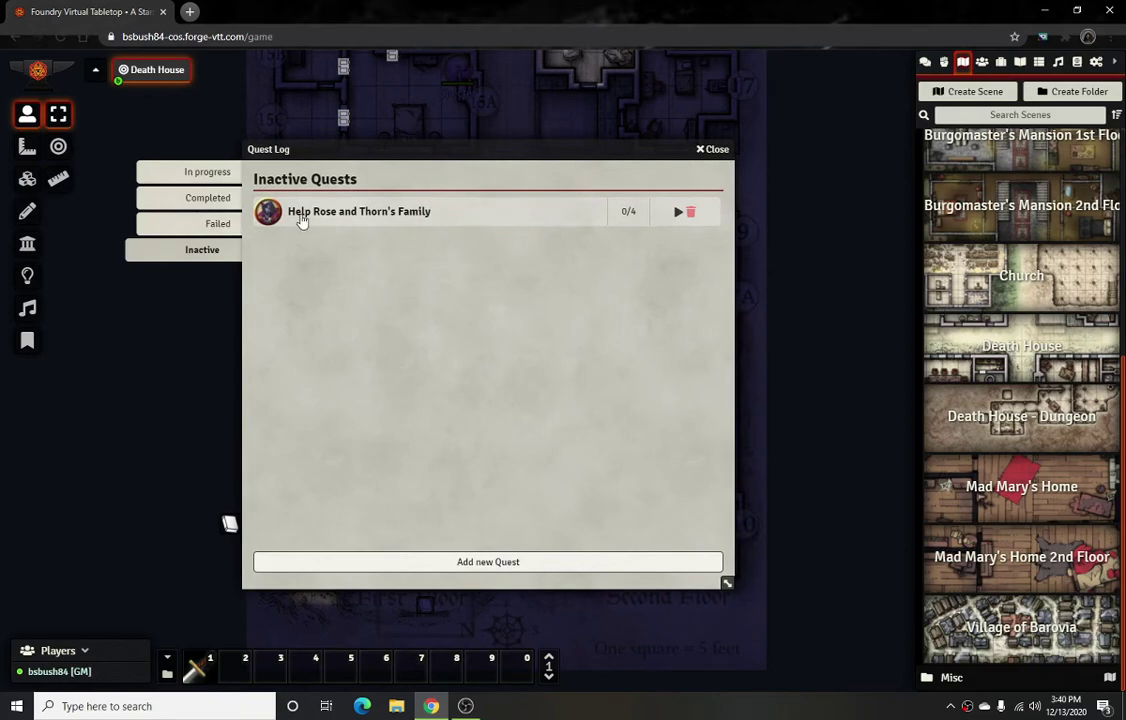
click(209, 224)
click(195, 172)
click(213, 249)
Activate Help Rose and Thorn's Family and open its details from In progress.
click(677, 213)
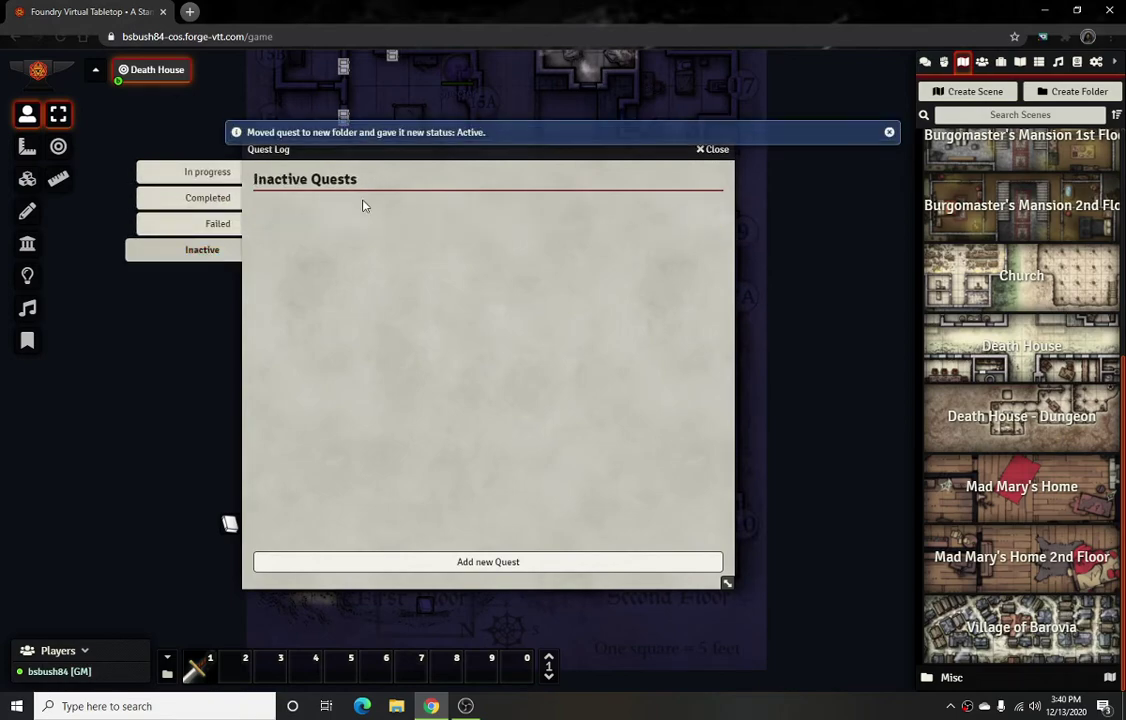
click(212, 175)
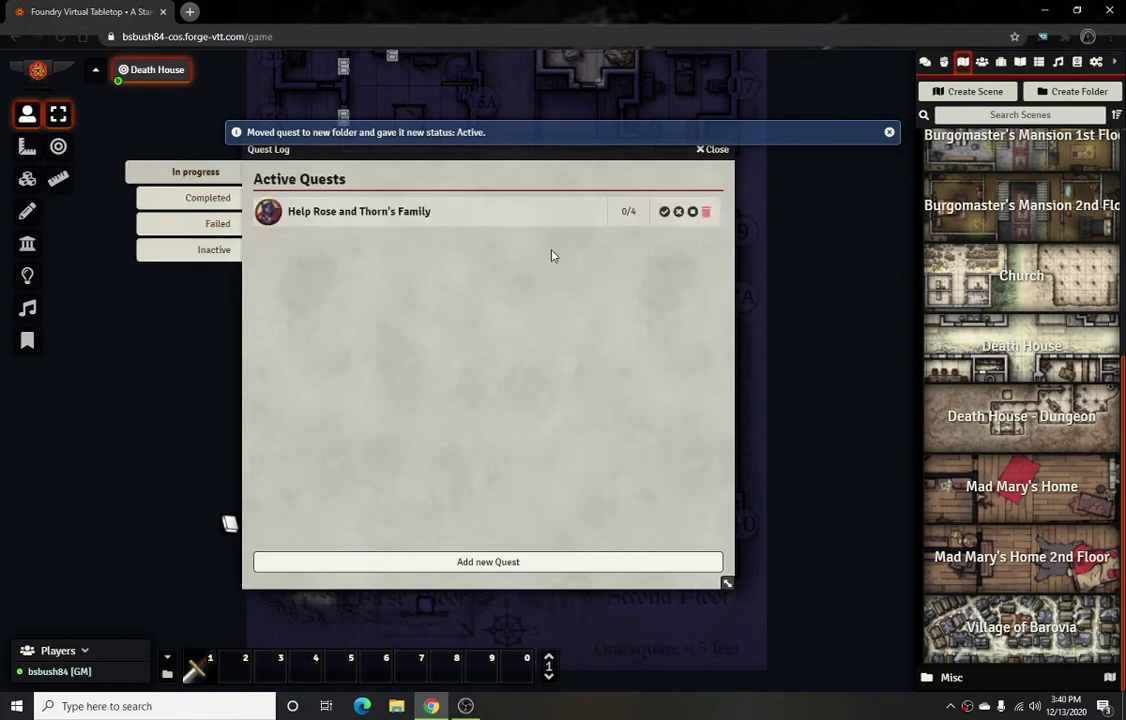
click(435, 213)
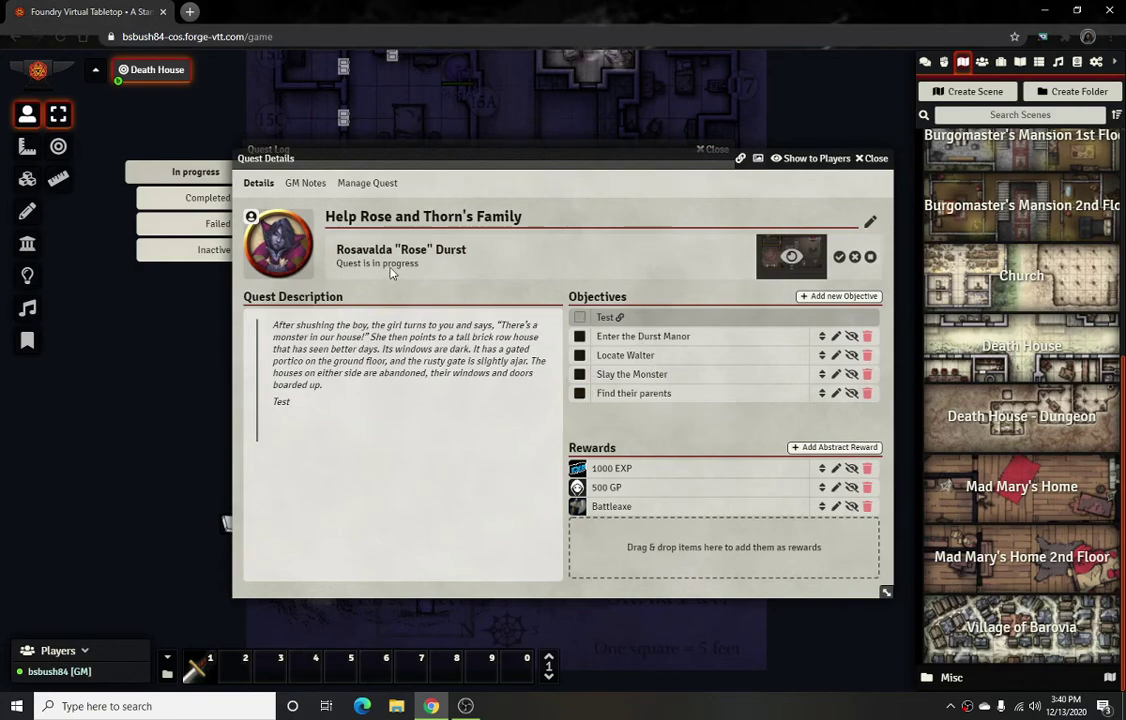
Add a Find Doll objective to the Test sub quest.
click(369, 184)
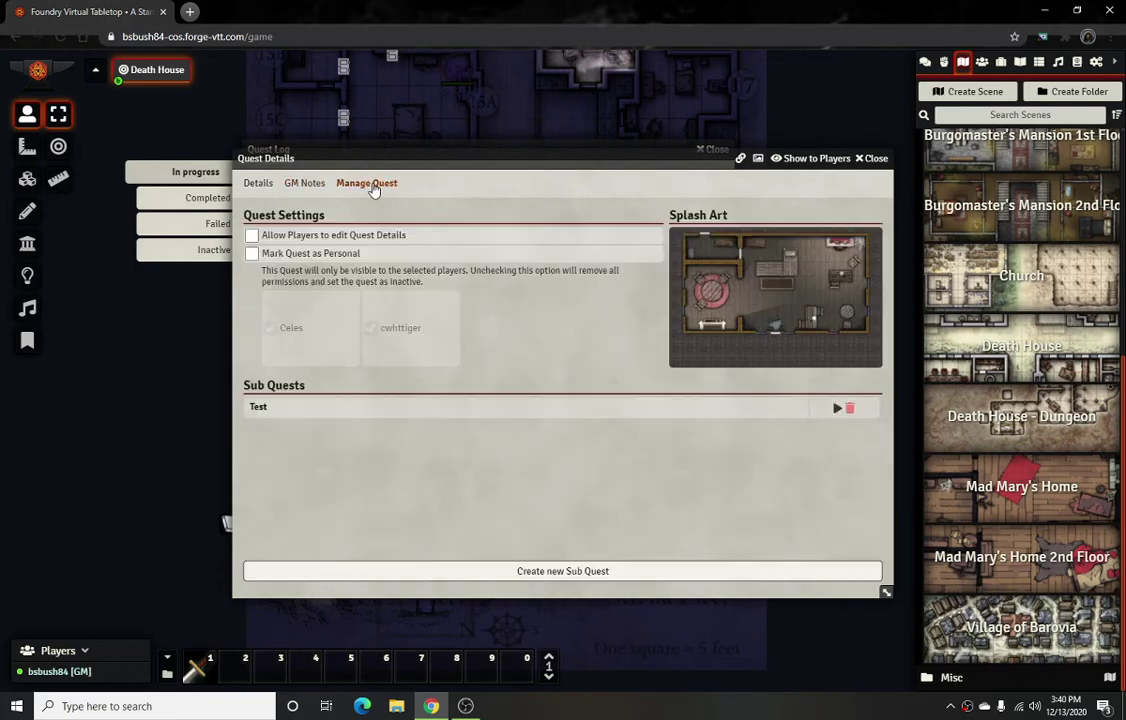
click(305, 406)
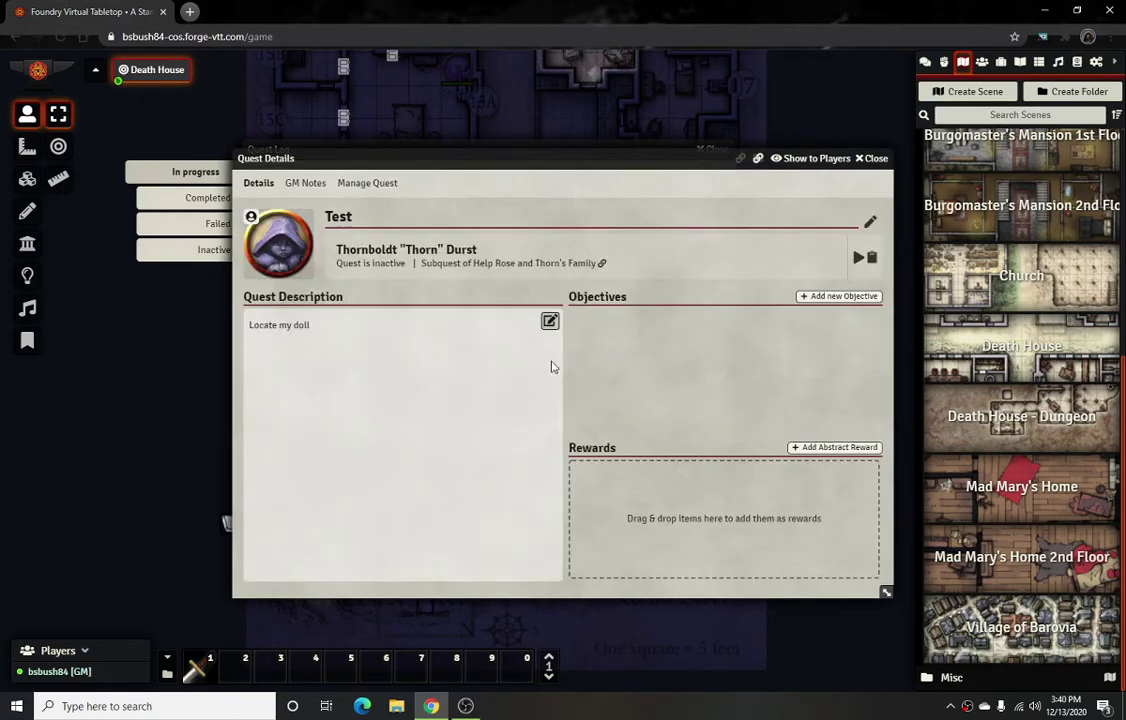
click(829, 297)
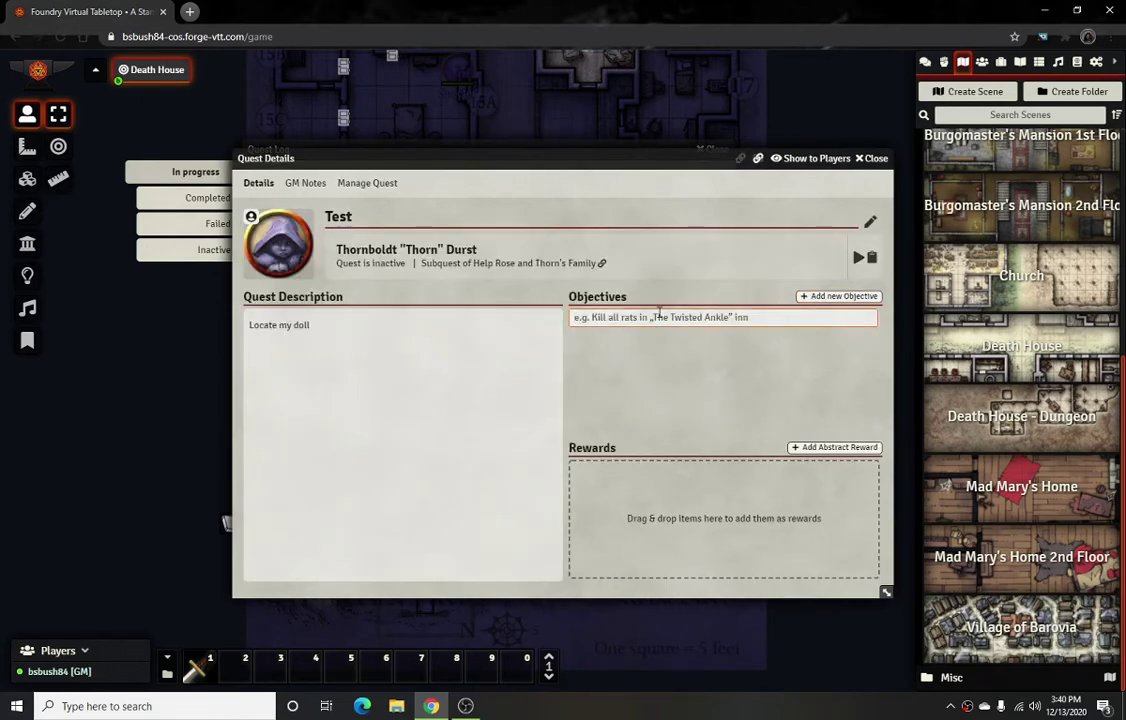
text(Fin)
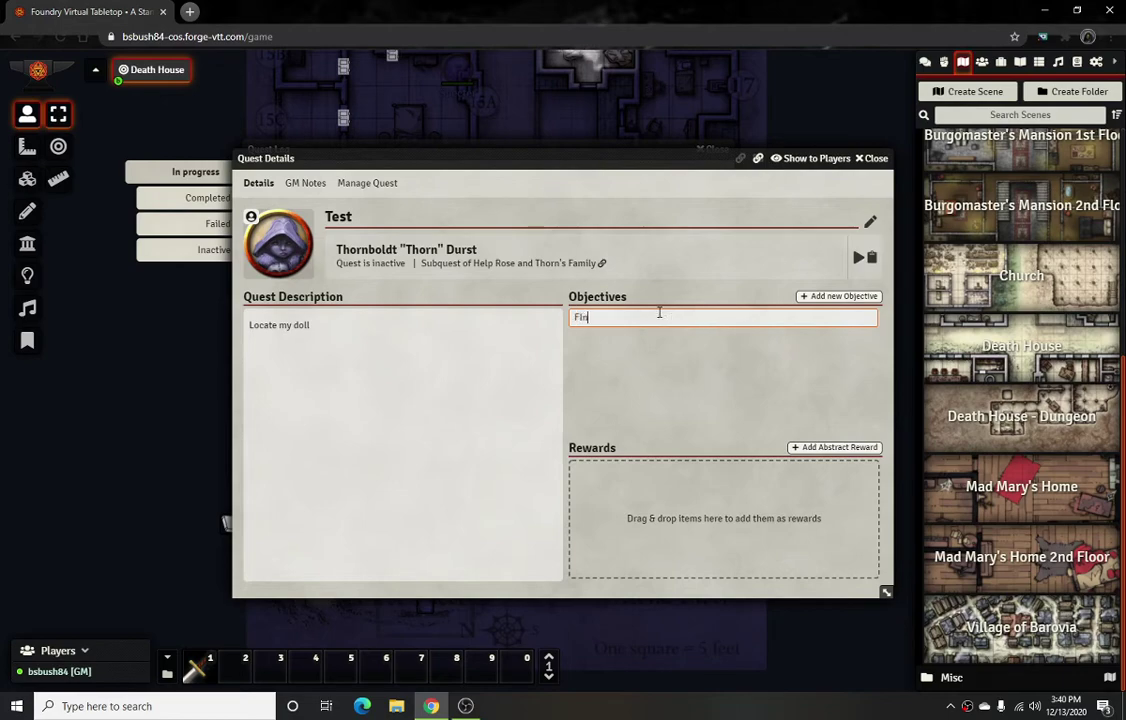
text(d Doll)
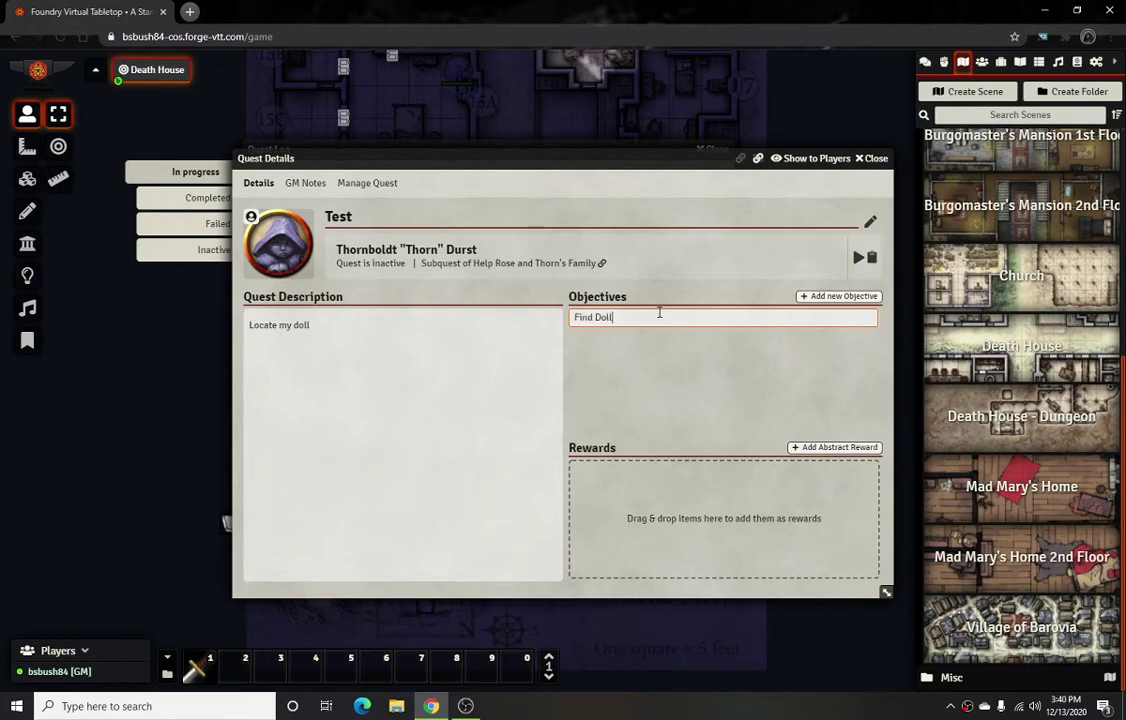
key(Return)
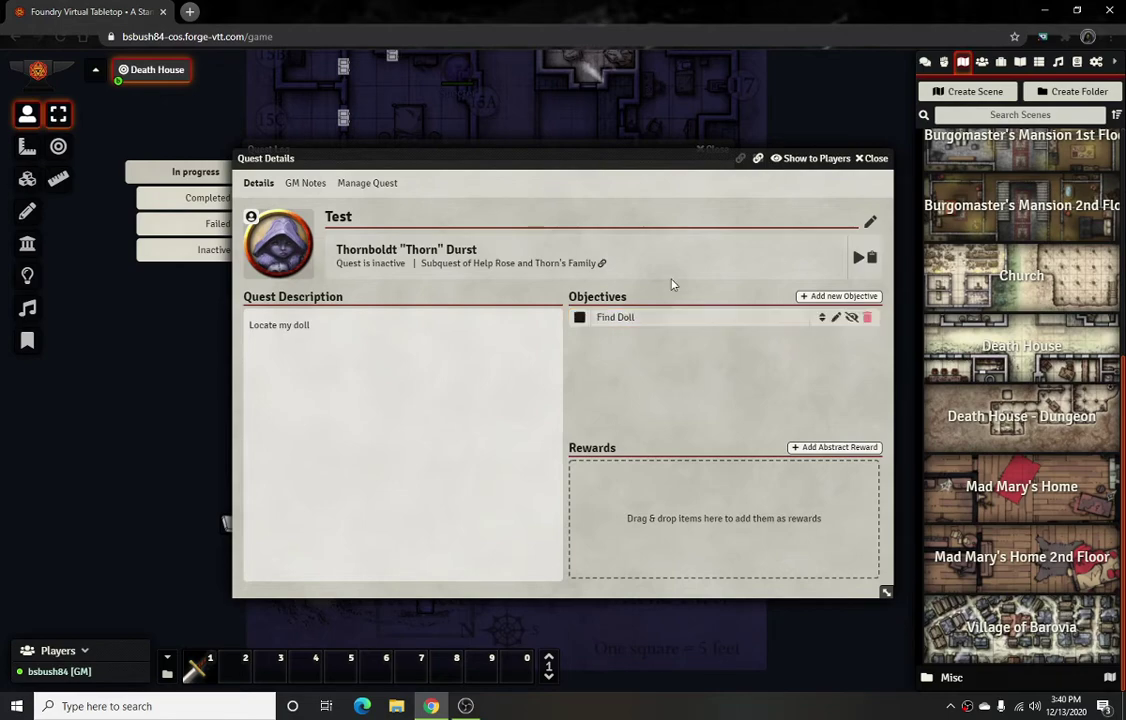
Check the parent quest's Manage Quest and GM Notes tabs, then return to Details.
click(367, 183)
click(305, 183)
click(258, 185)
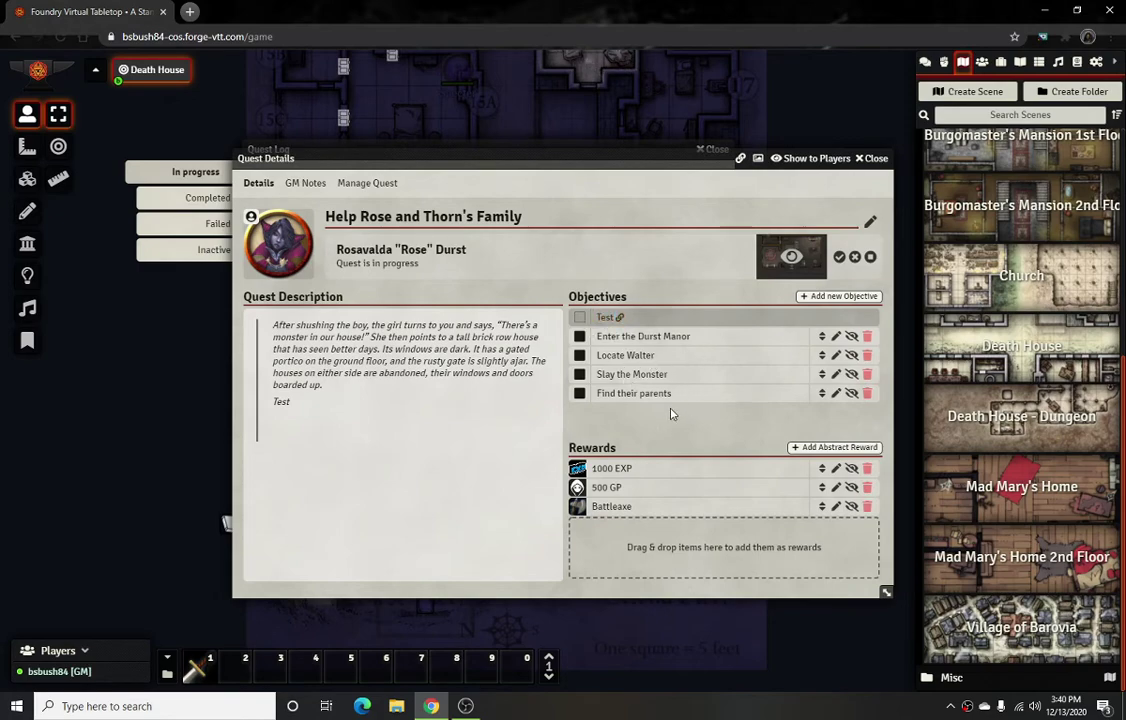
Tick off Locate Walter, Slay the Monster, Enter the Durst Manor and Find their parents.
click(579, 355)
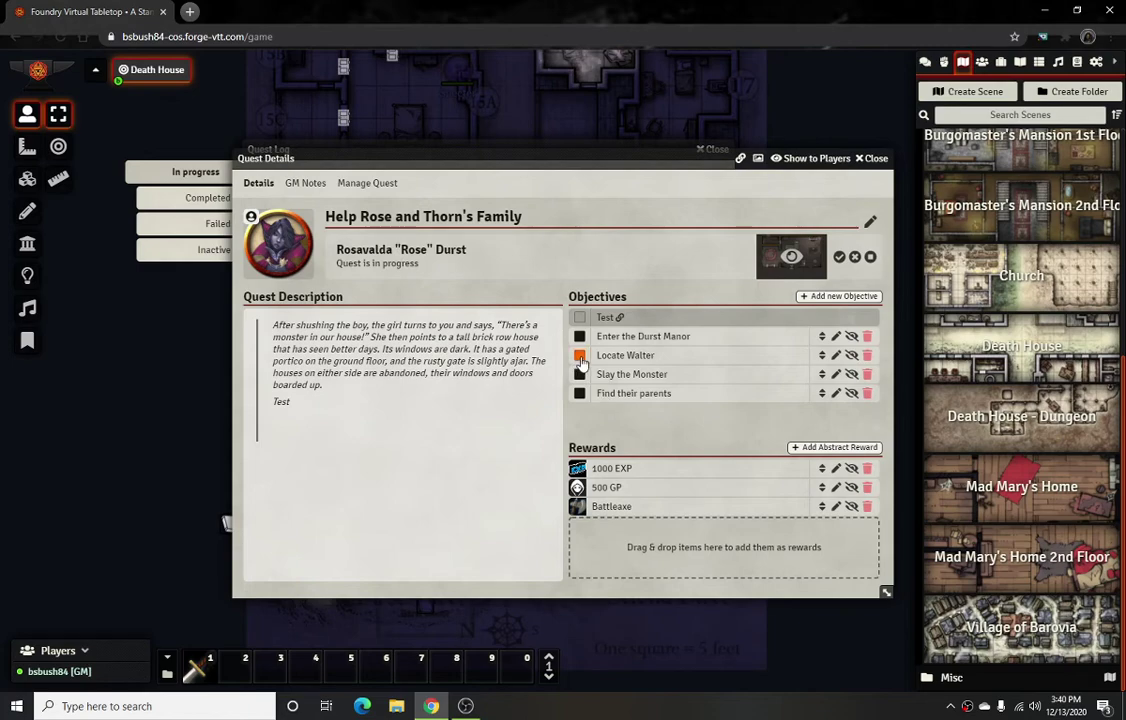
click(579, 374)
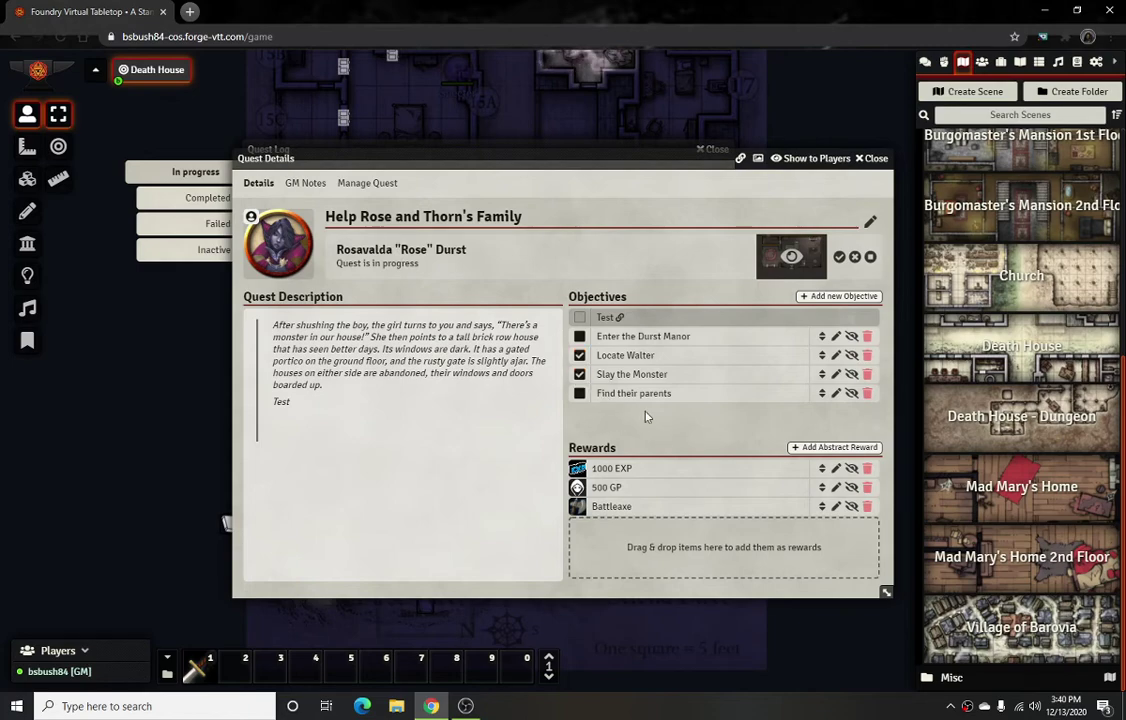
click(579, 336)
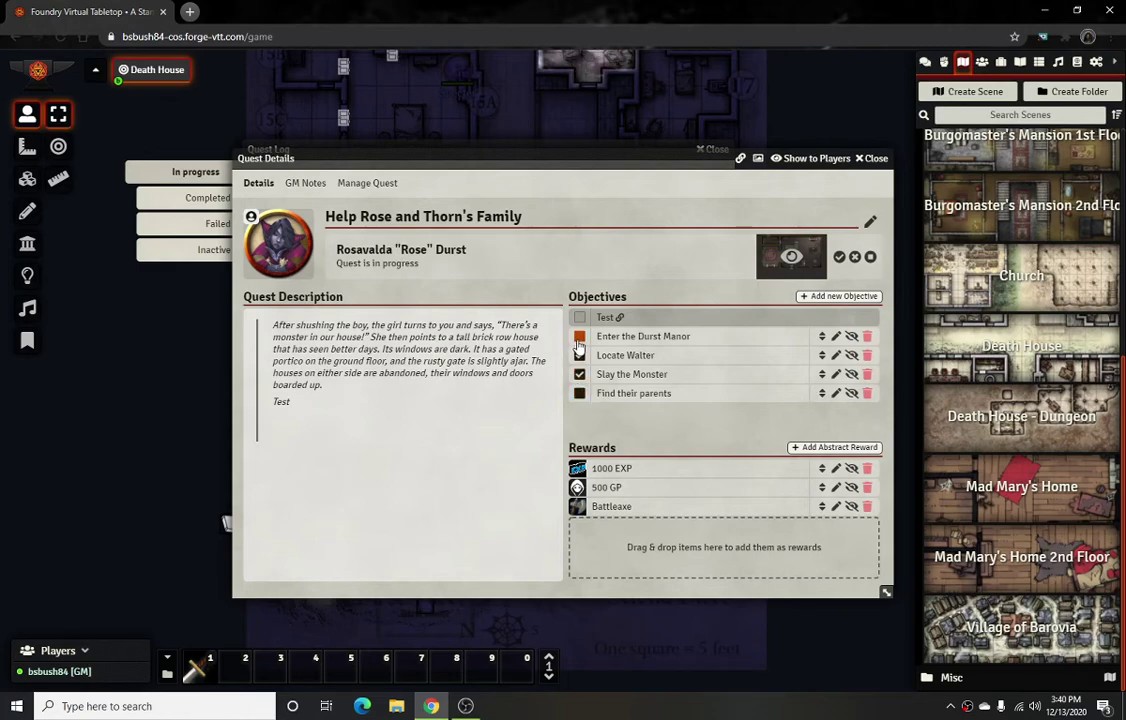
click(582, 395)
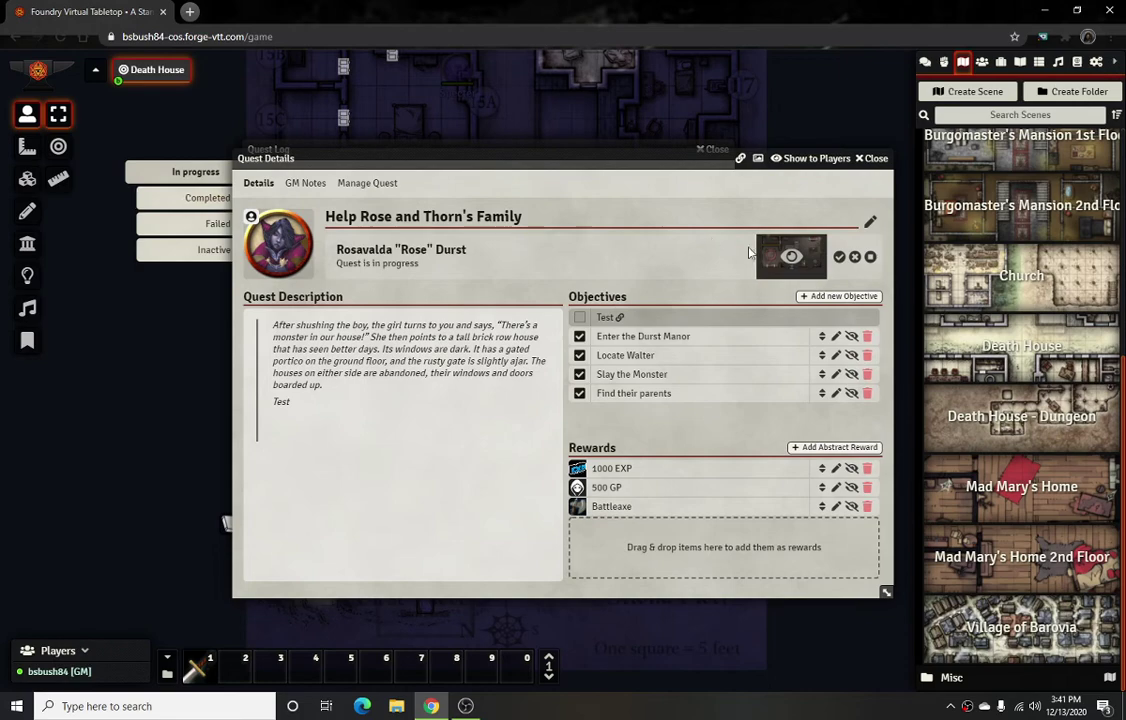
Mark the quest completed, then switch it to inactive, in progress, and finally failed.
click(840, 258)
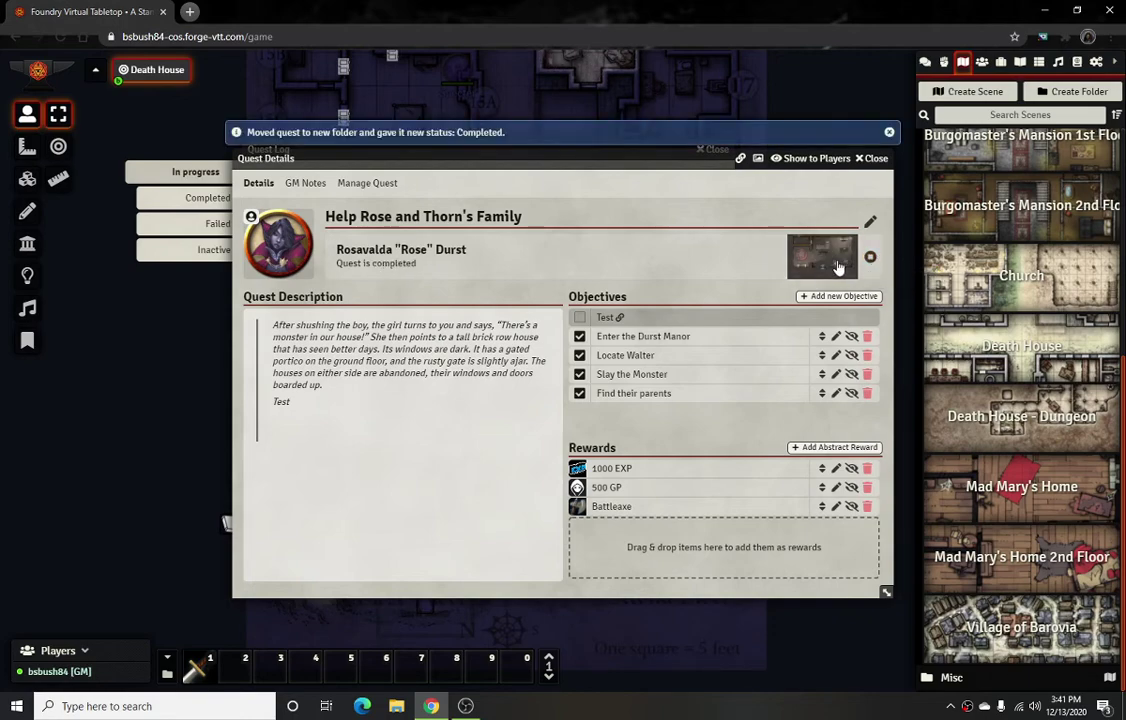
click(197, 199)
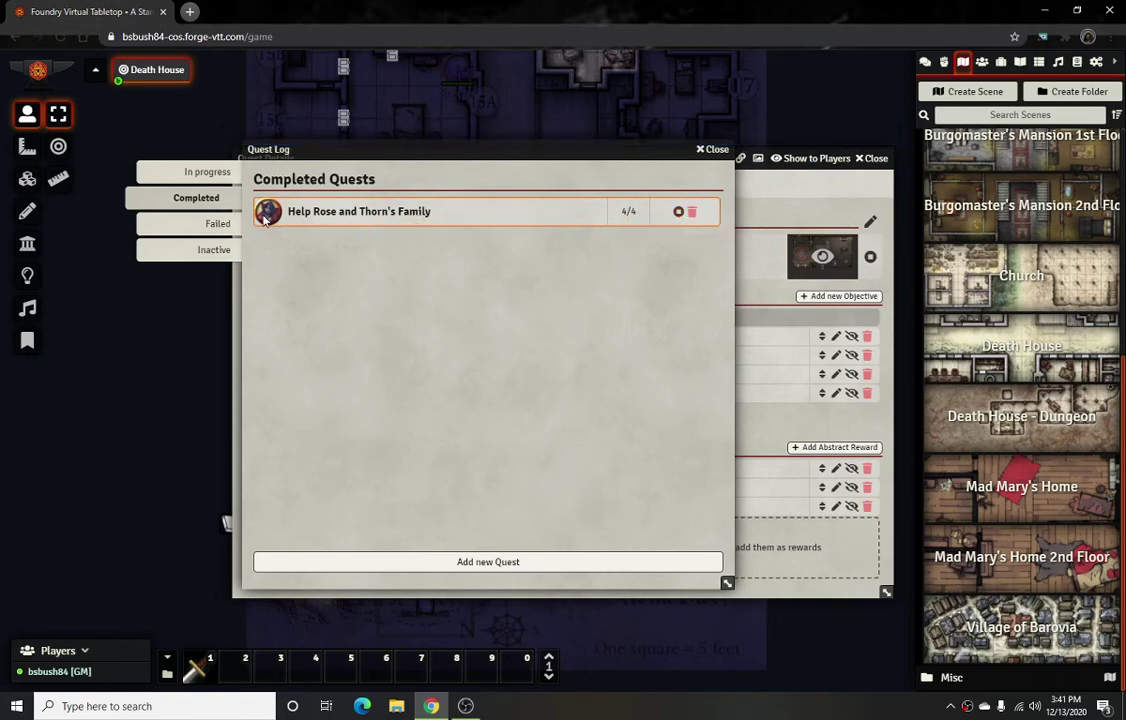
click(679, 217)
click(172, 250)
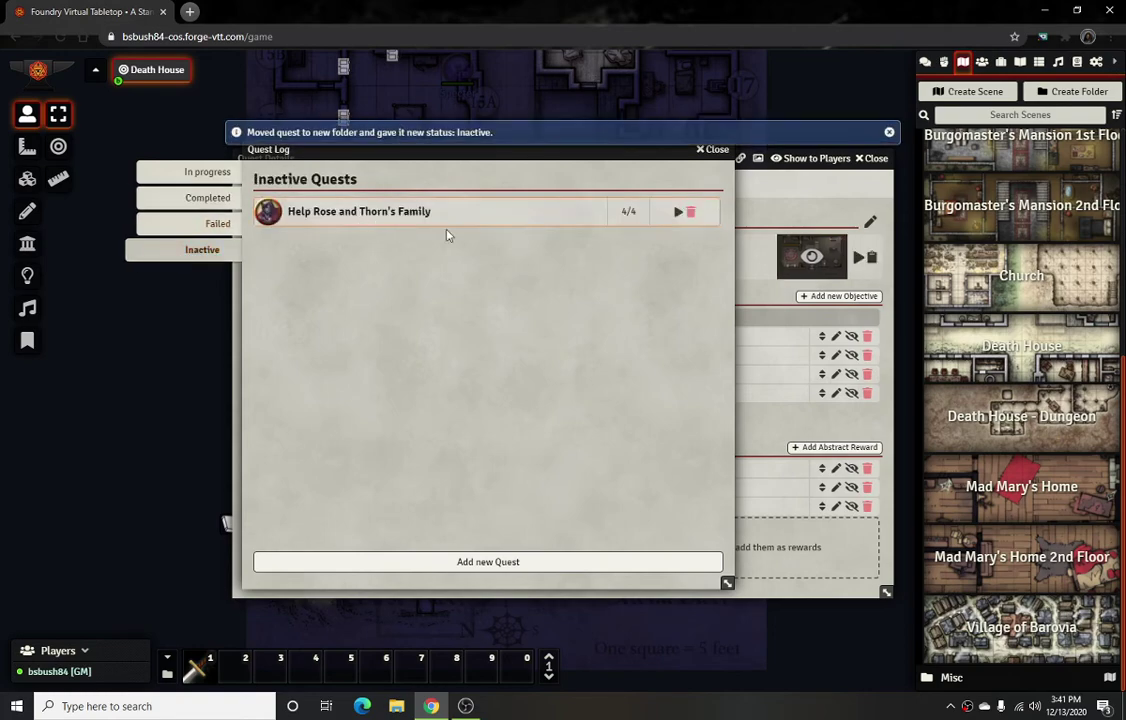
click(679, 216)
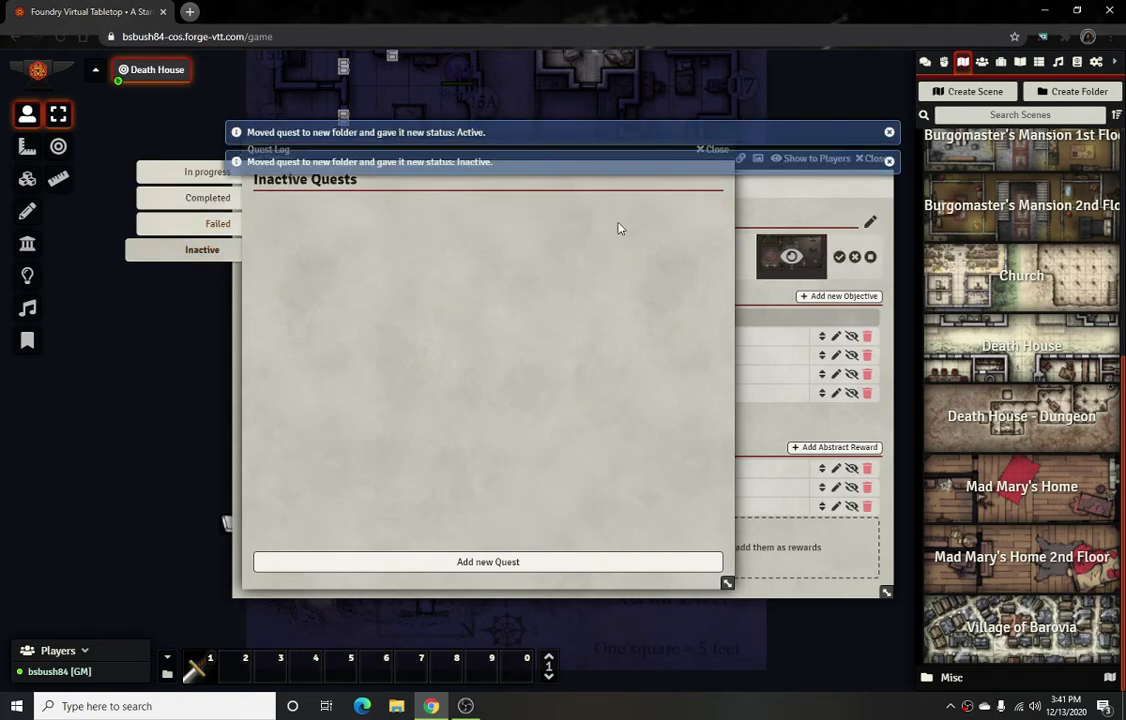
click(190, 172)
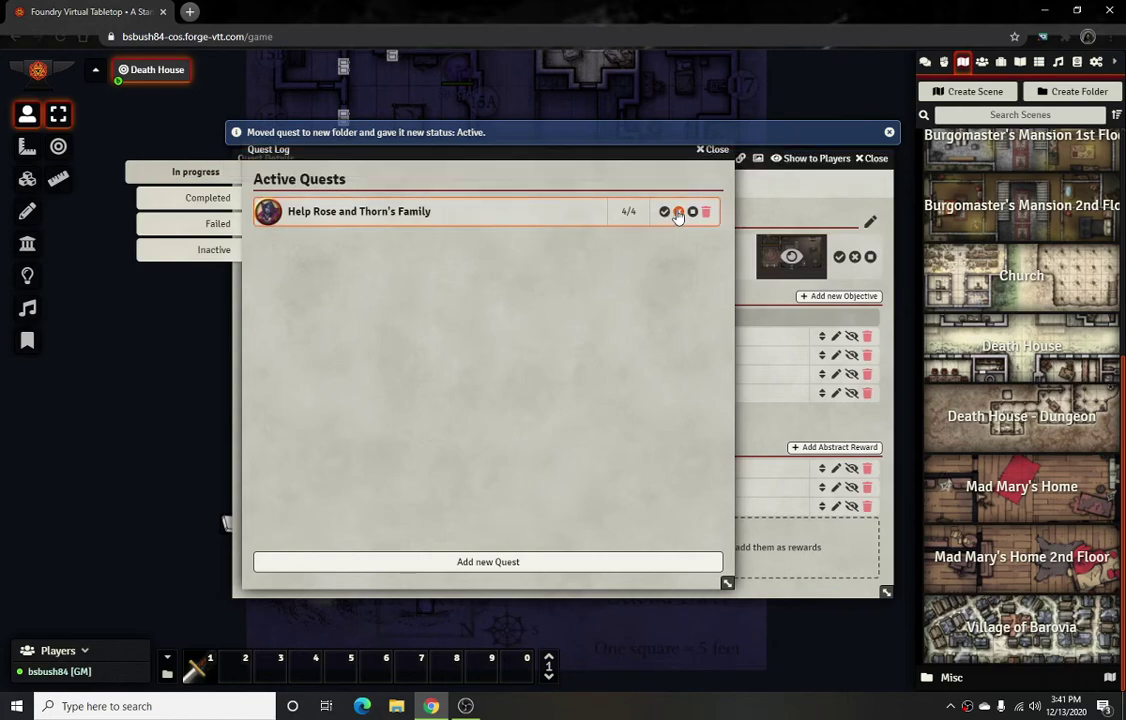
click(678, 211)
Browse the Failed, Inactive, In progress and Completed tabs to confirm its status.
click(215, 223)
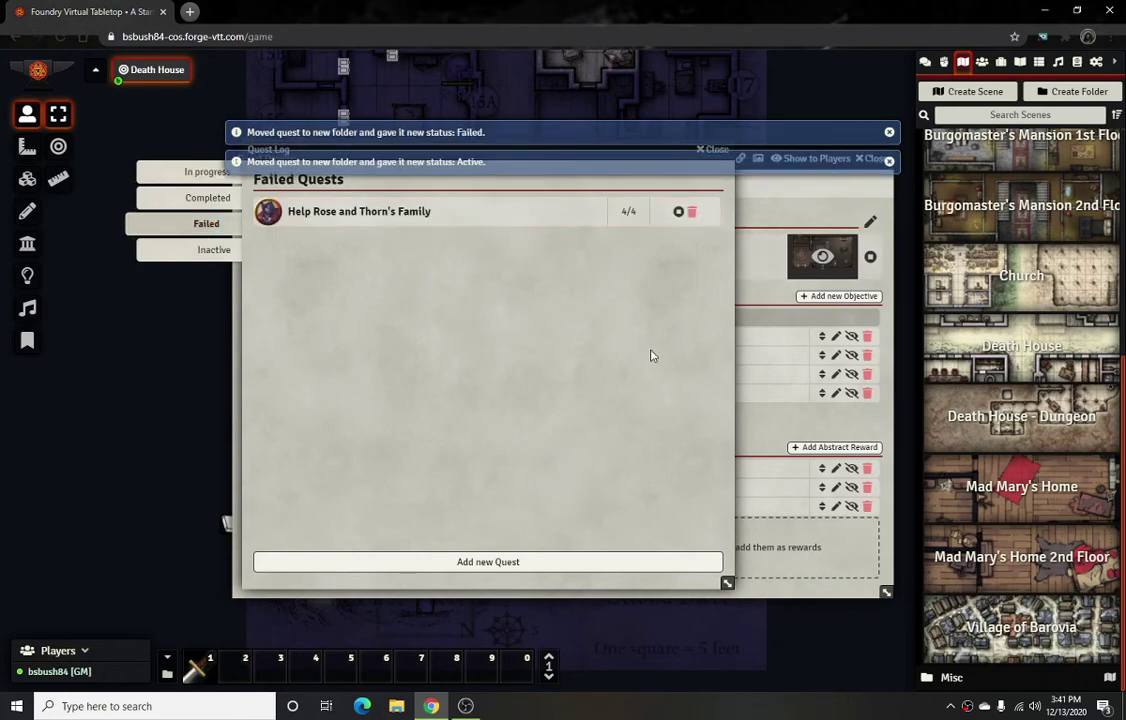
click(230, 252)
click(200, 172)
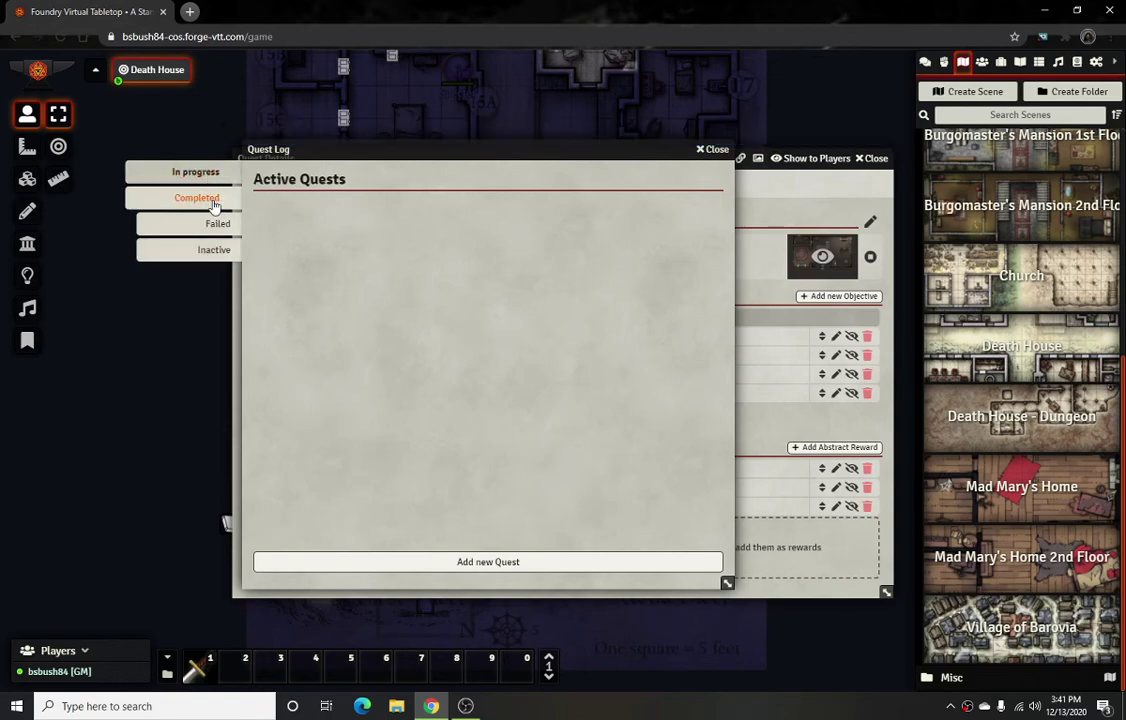
click(210, 196)
click(220, 229)
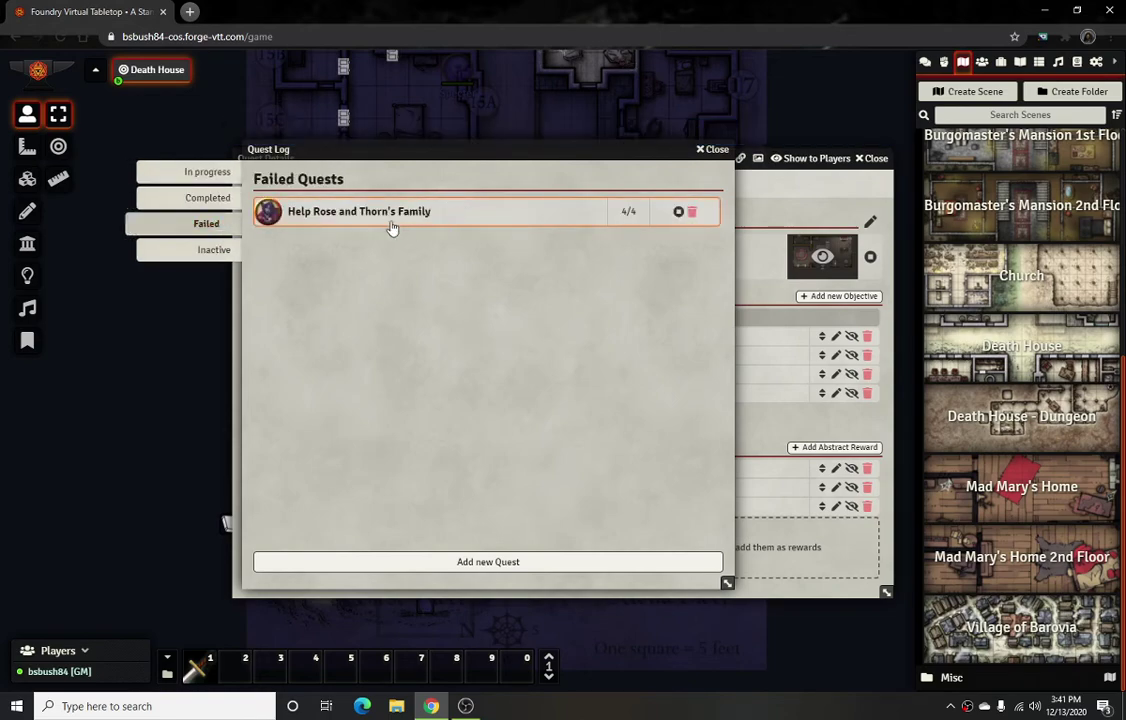
Permanently delete Help Rose and Thorn's Family and switch to the inactive quests.
click(691, 211)
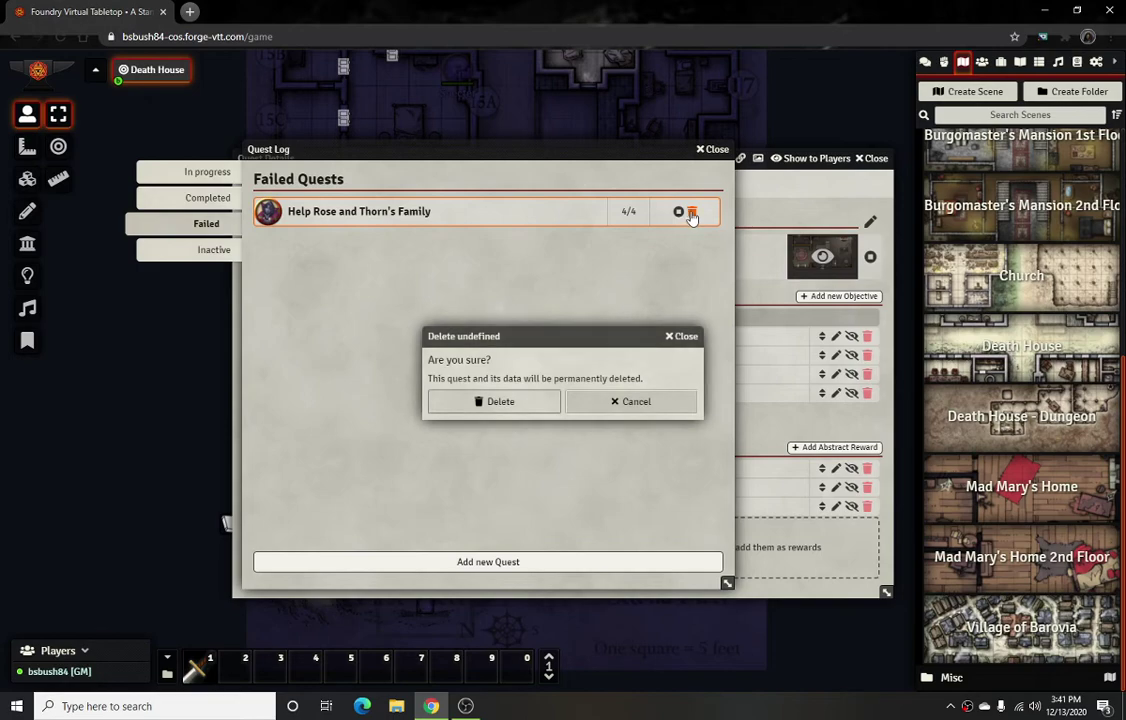
click(505, 400)
click(205, 250)
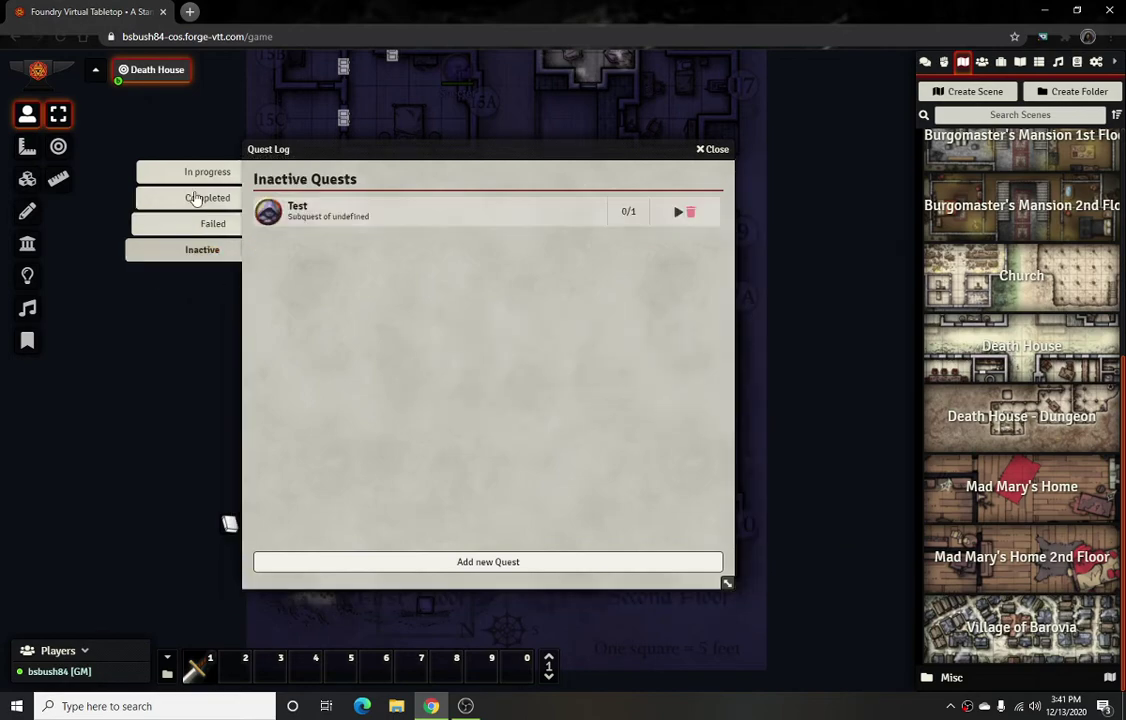
Tick off the Test quest's Find Doll objective and look over its GM notes and settings.
click(330, 219)
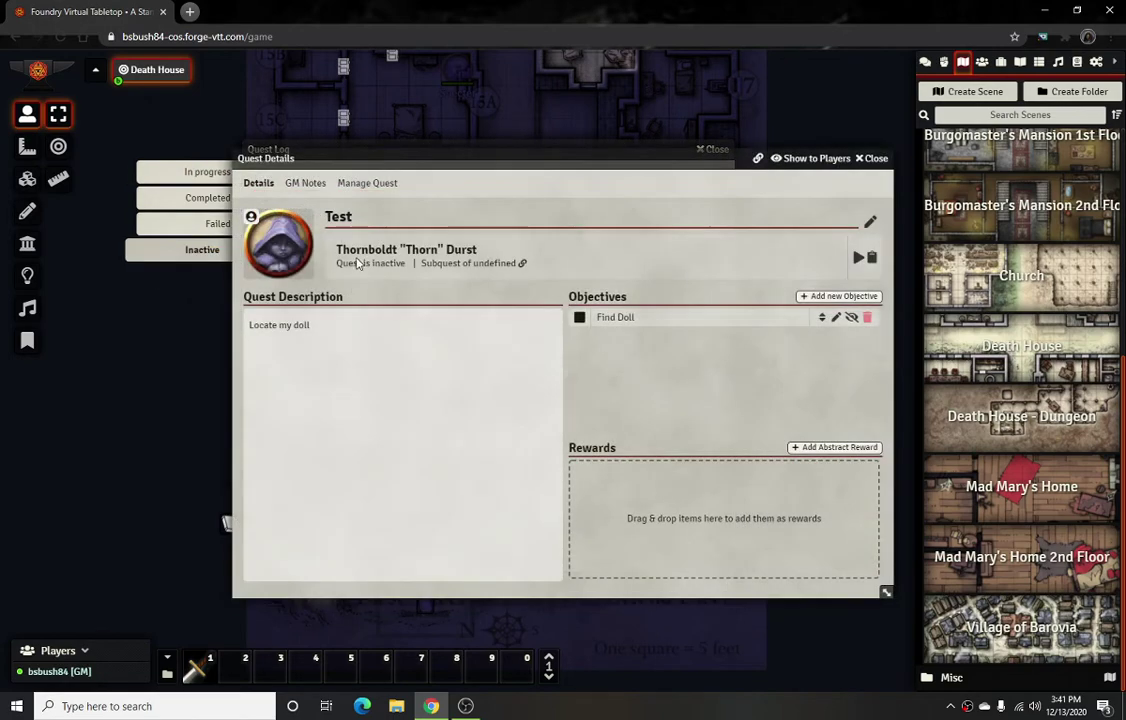
click(579, 317)
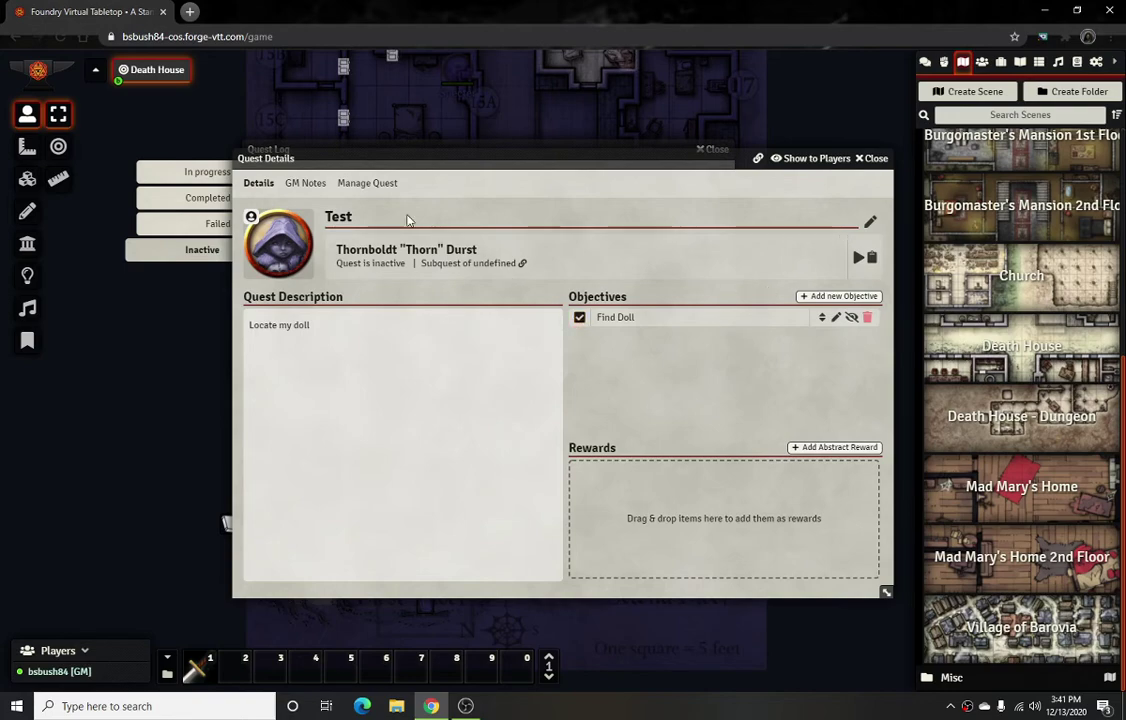
click(308, 186)
click(366, 186)
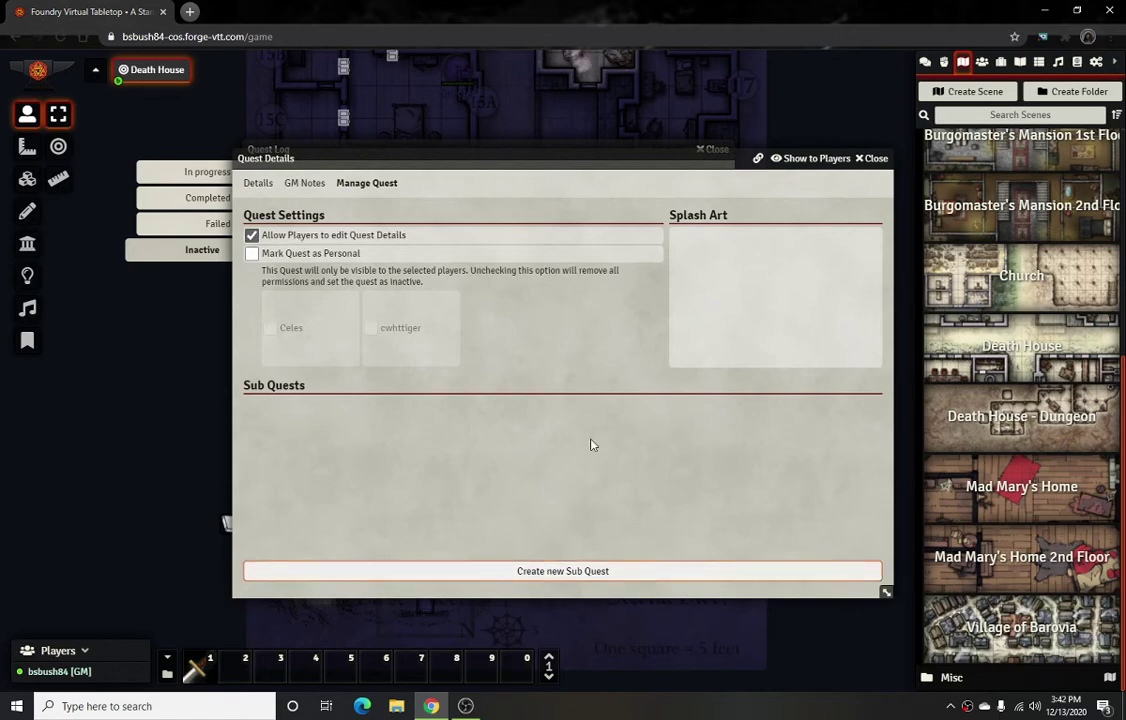
click(866, 163)
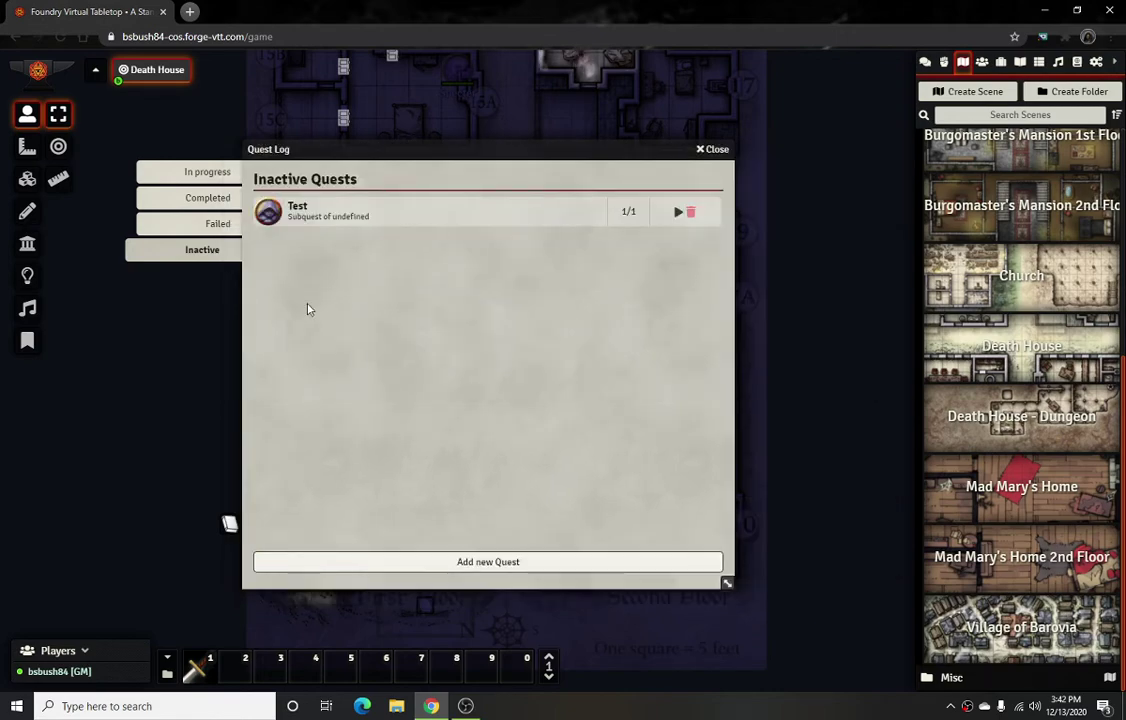
Browse the status tabs, then delete the Test quest from Inactive.
click(206, 223)
click(207, 197)
click(207, 171)
click(206, 223)
click(210, 253)
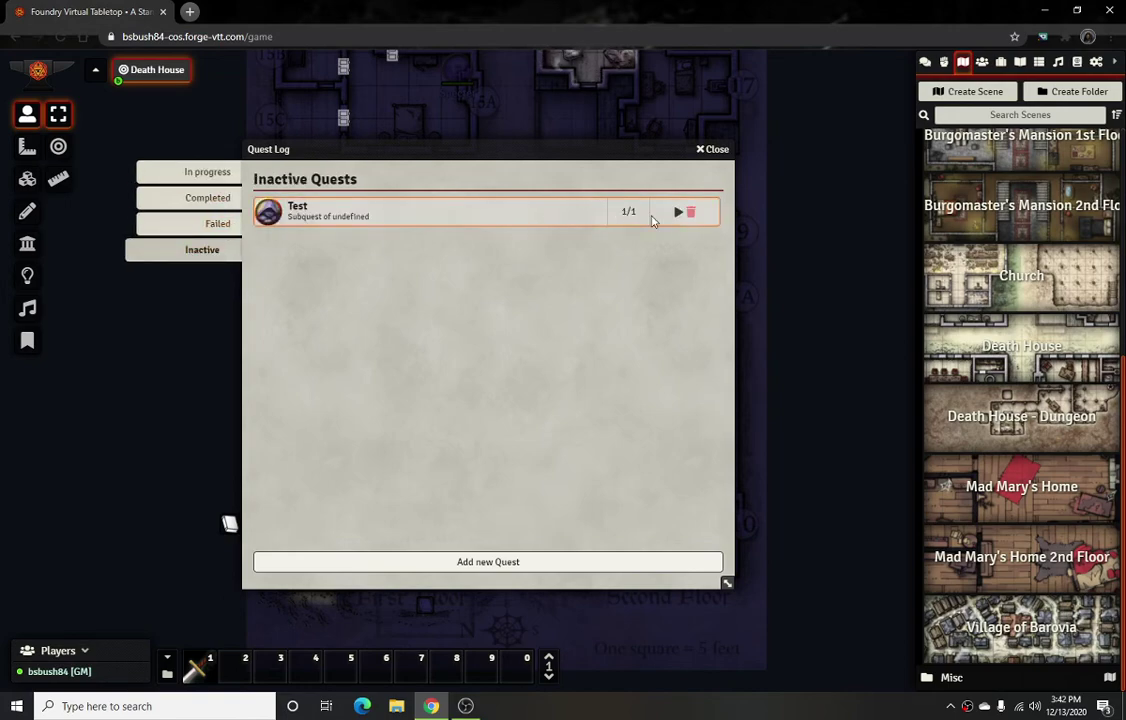
click(690, 213)
click(501, 397)
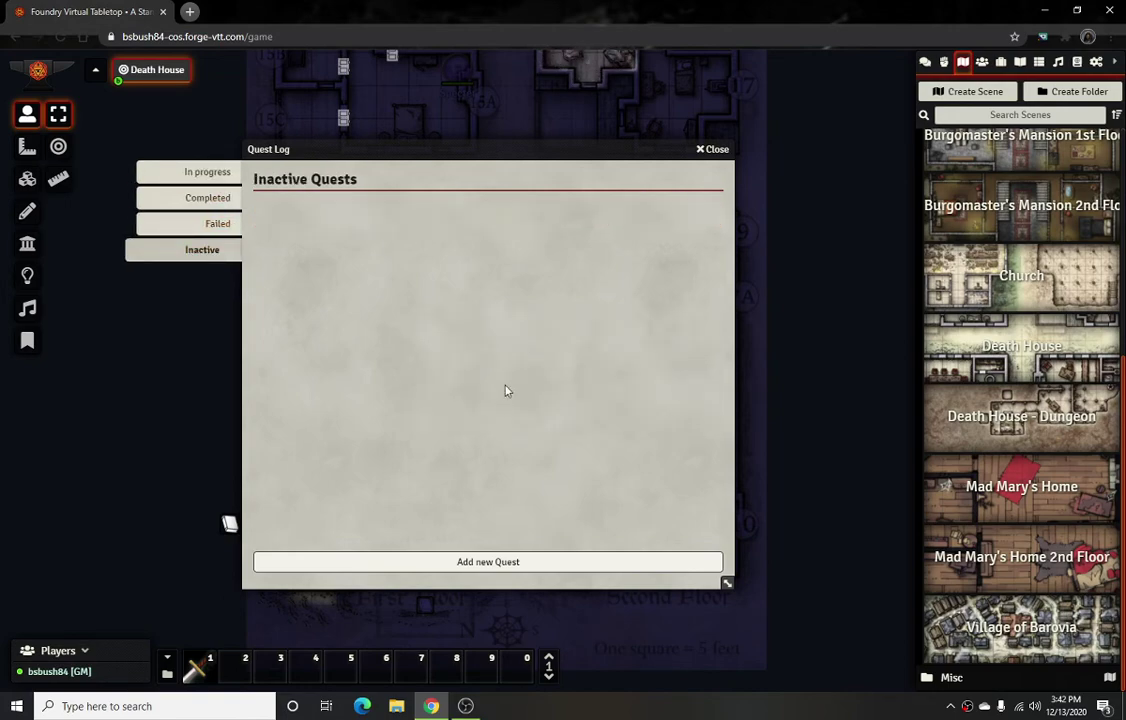
Close the quest log and collapse the Named NPC Handouts and Player Handouts journal folders.
click(716, 149)
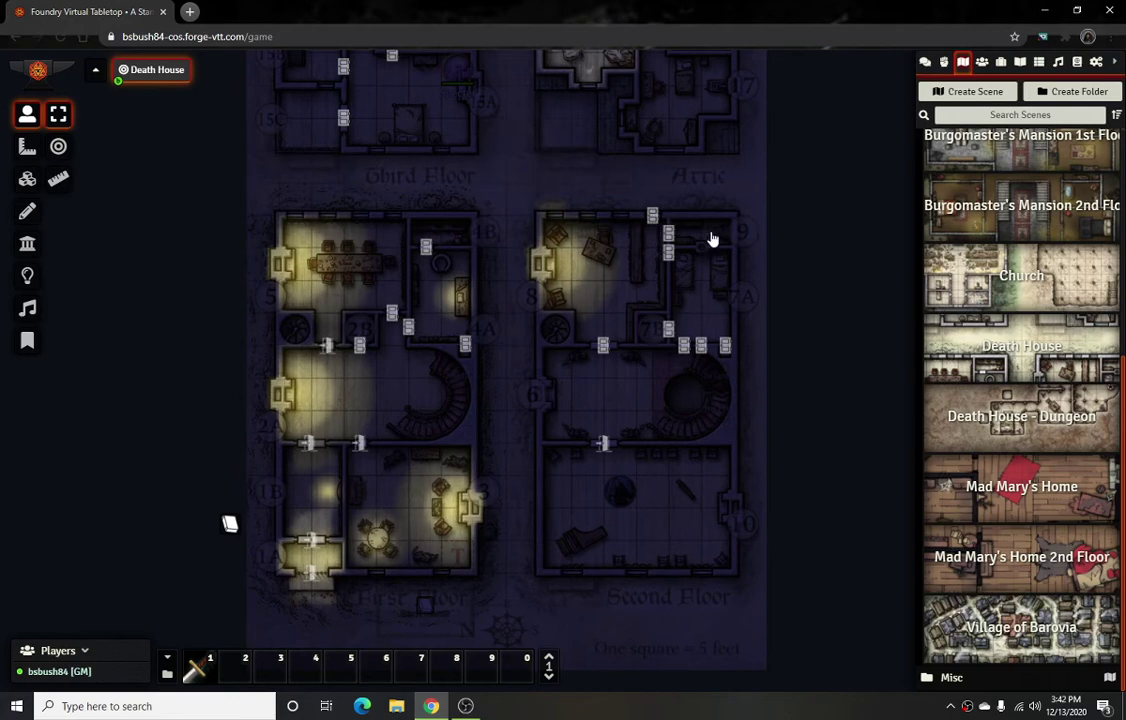
click(1020, 63)
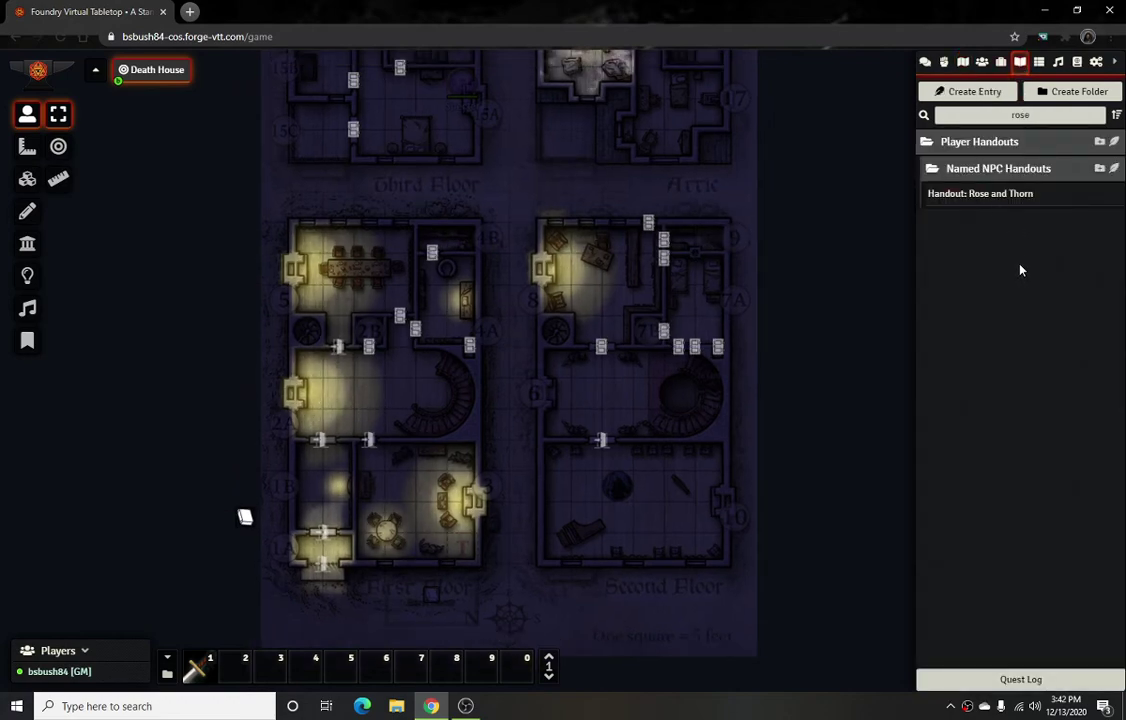
click(987, 170)
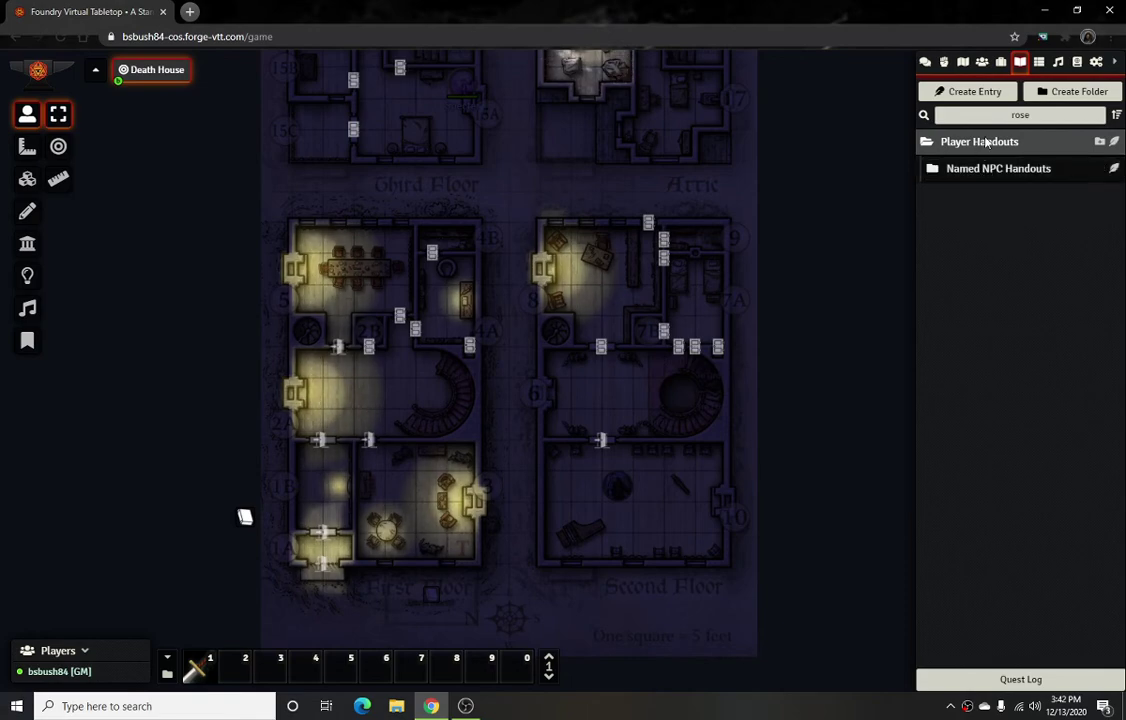
click(985, 142)
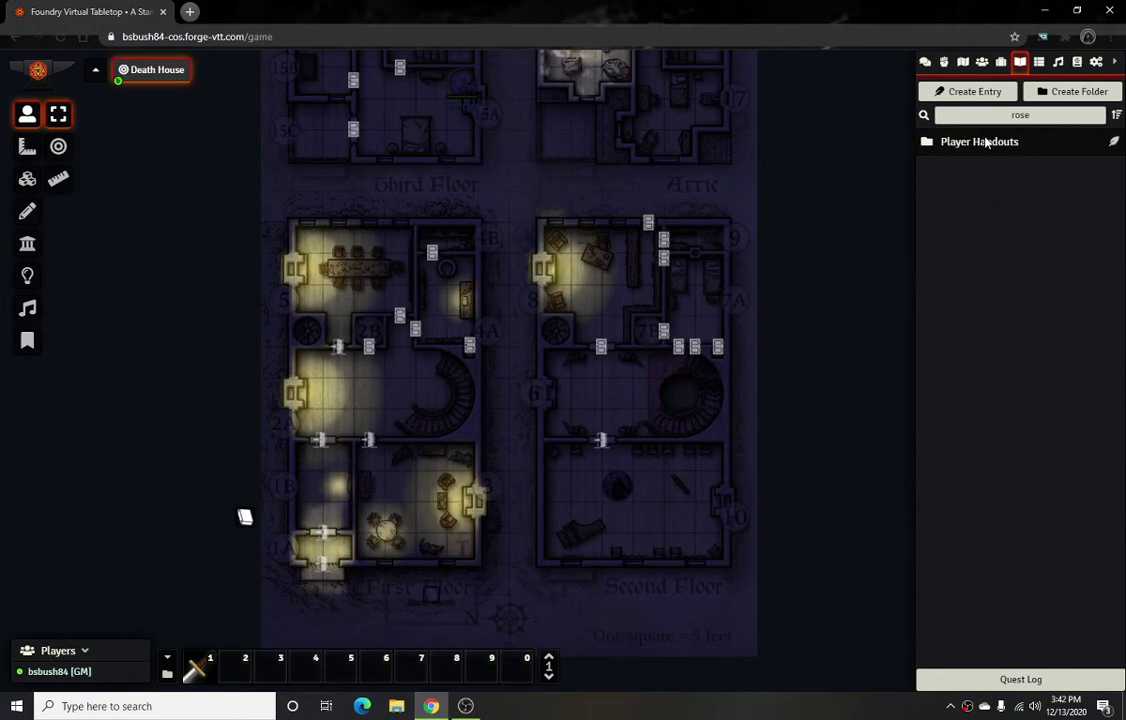
Check that the Failed, Completed and In Progress quest lists are empty, then pan the Death House map.
click(1018, 679)
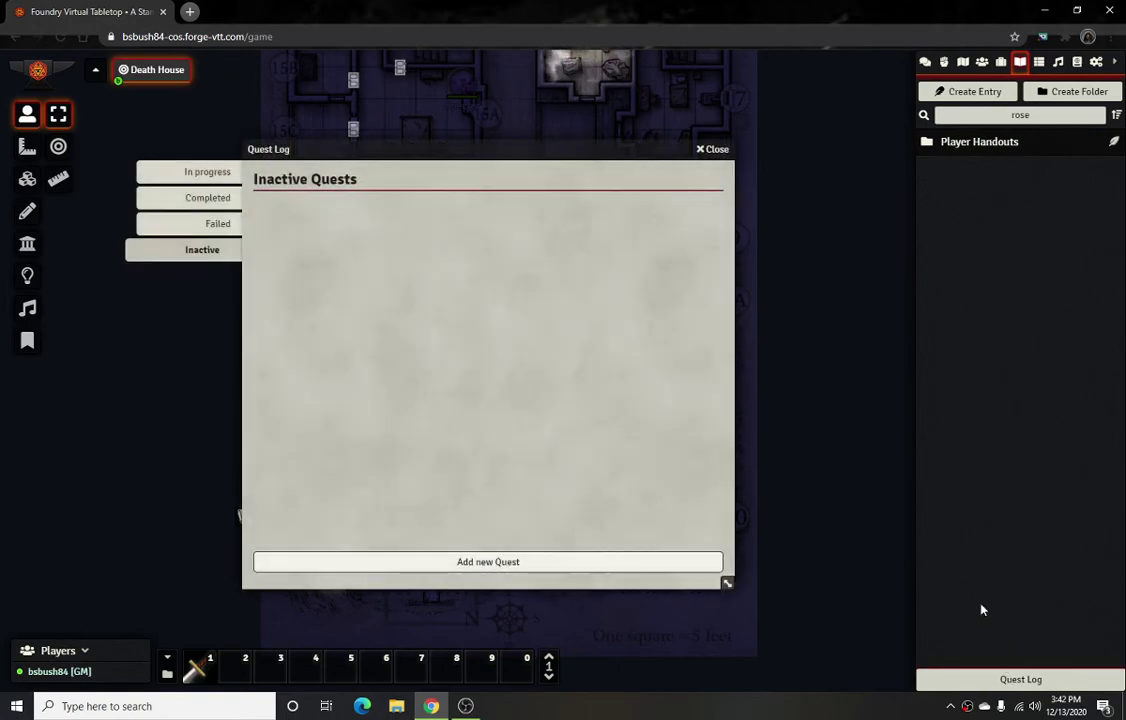
click(196, 224)
click(183, 200)
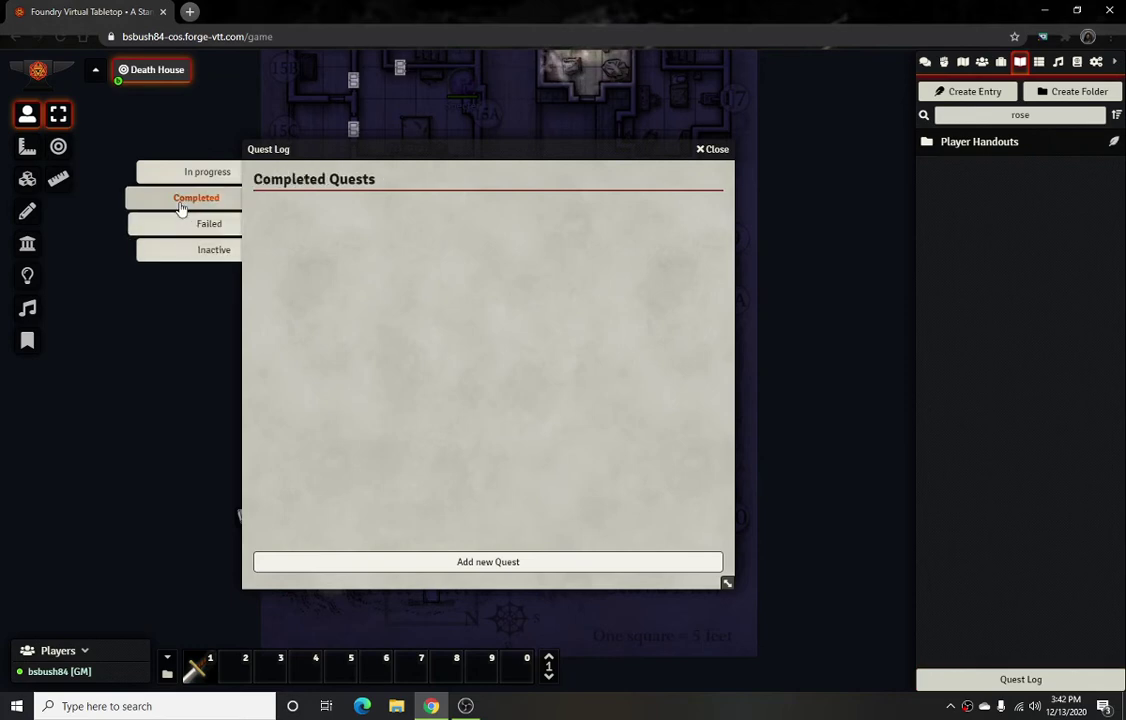
click(208, 170)
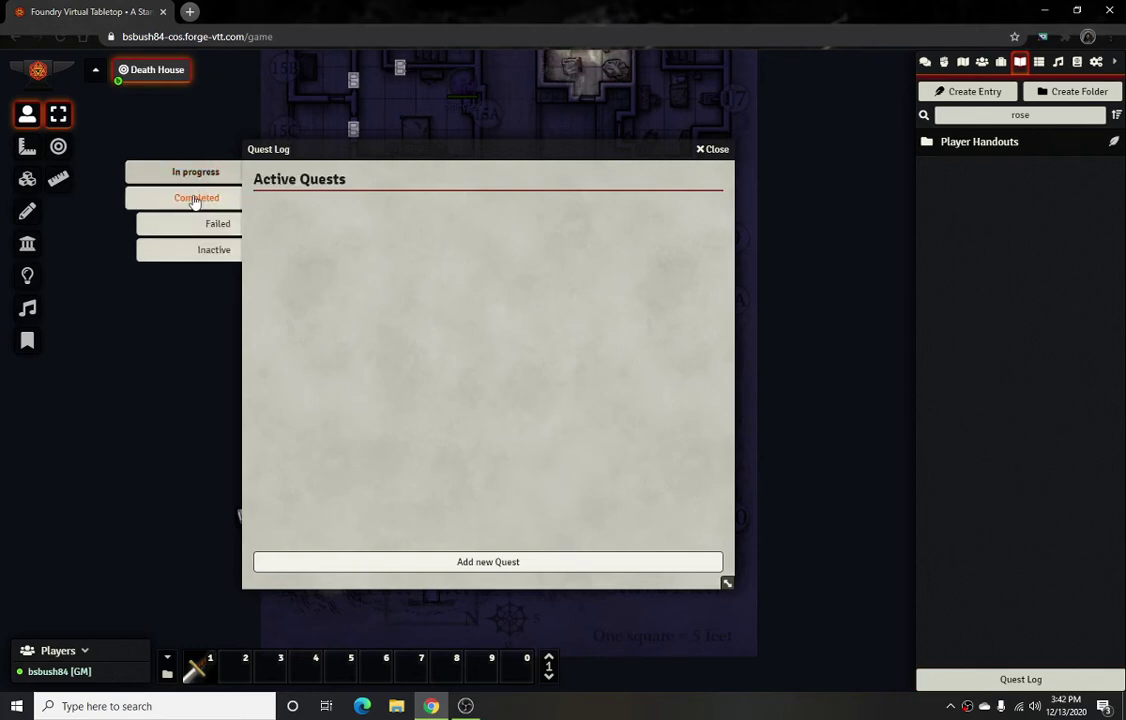
click(712, 150)
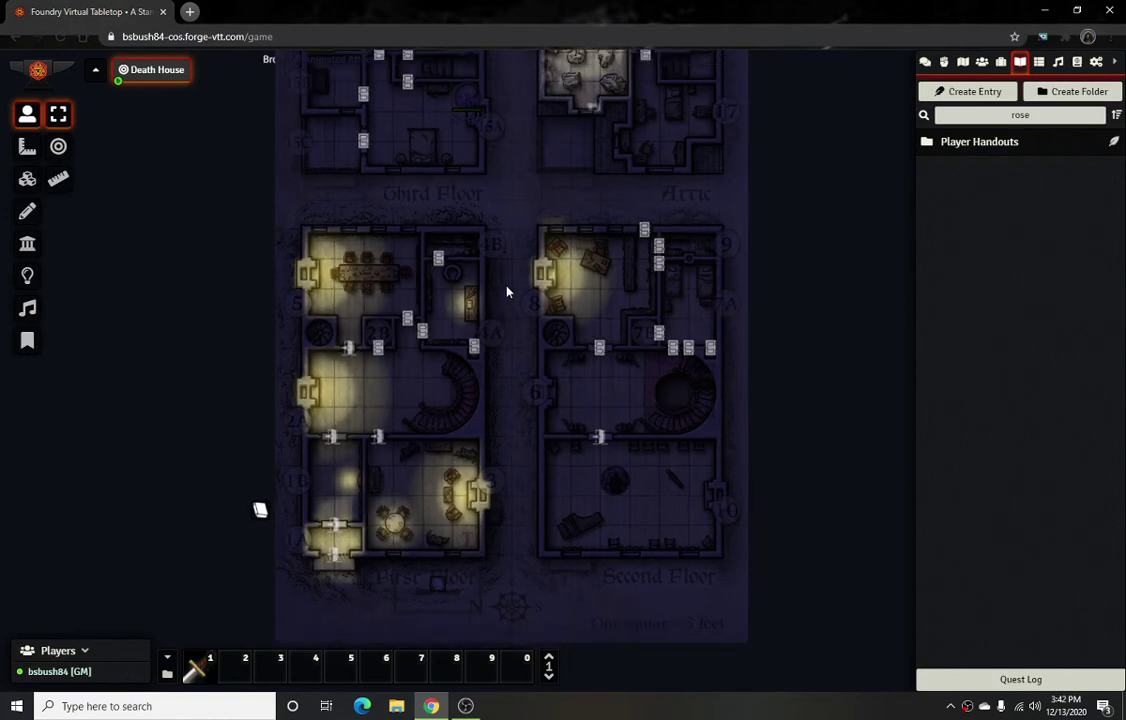
drag(508, 292, 540, 354)
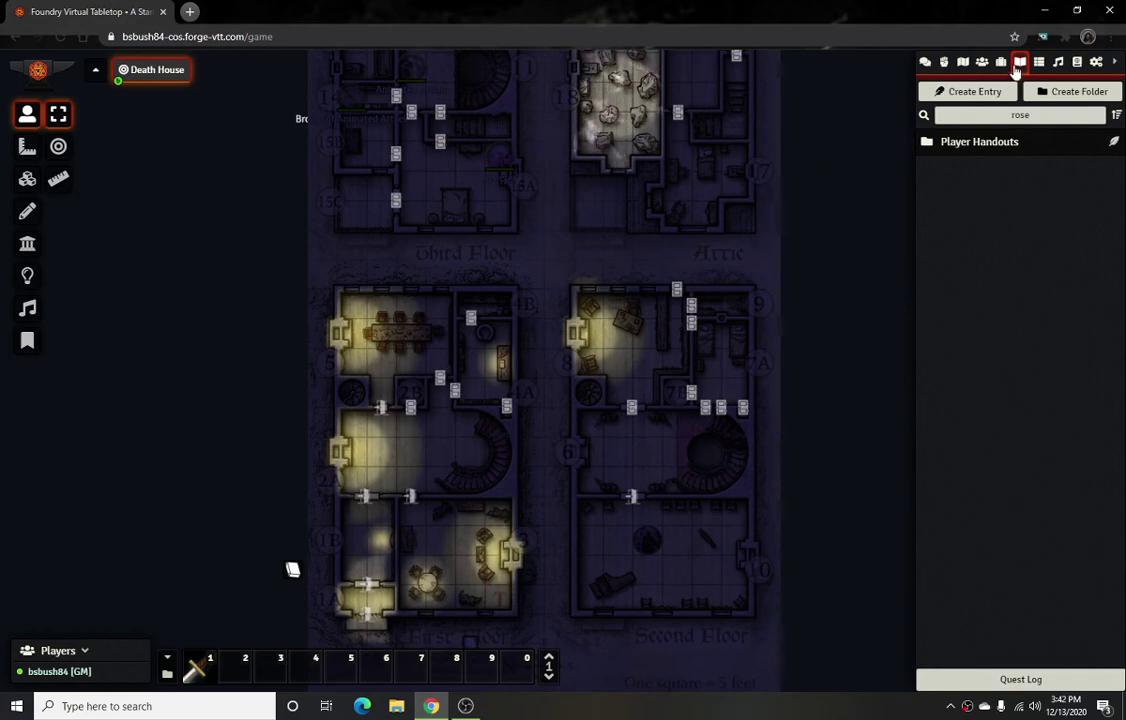
Recheck the Completed, Failed, Inactive and In Progress quest tabs, confirming every list is still empty.
click(1015, 679)
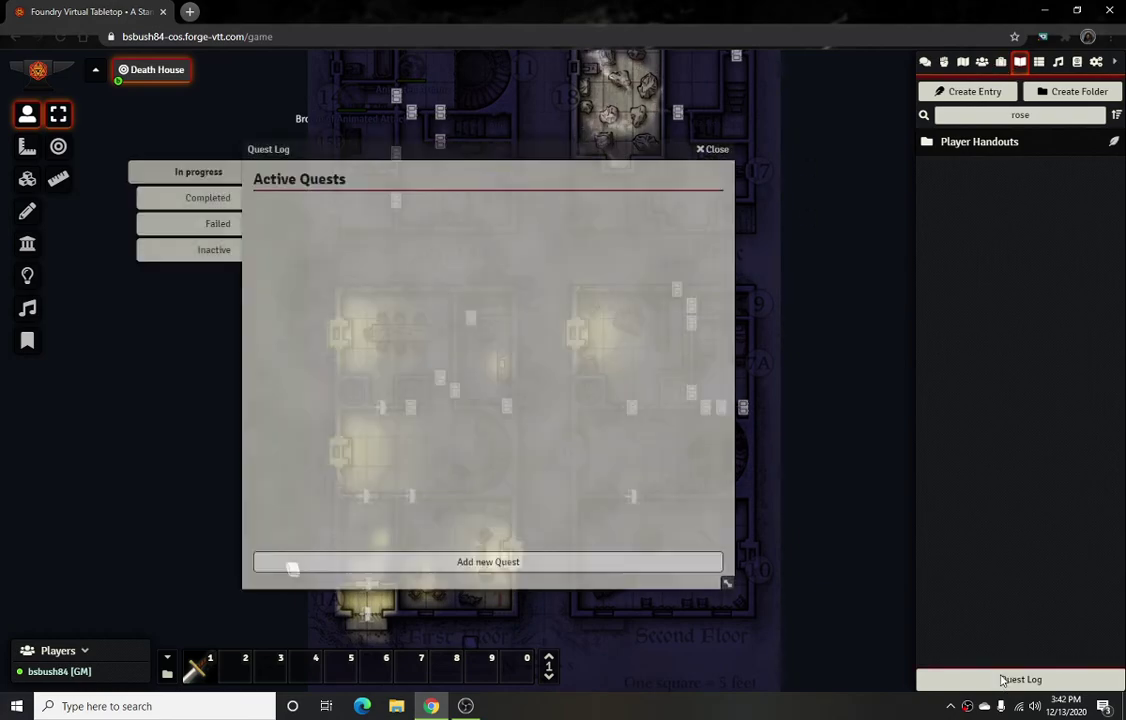
click(208, 197)
click(212, 223)
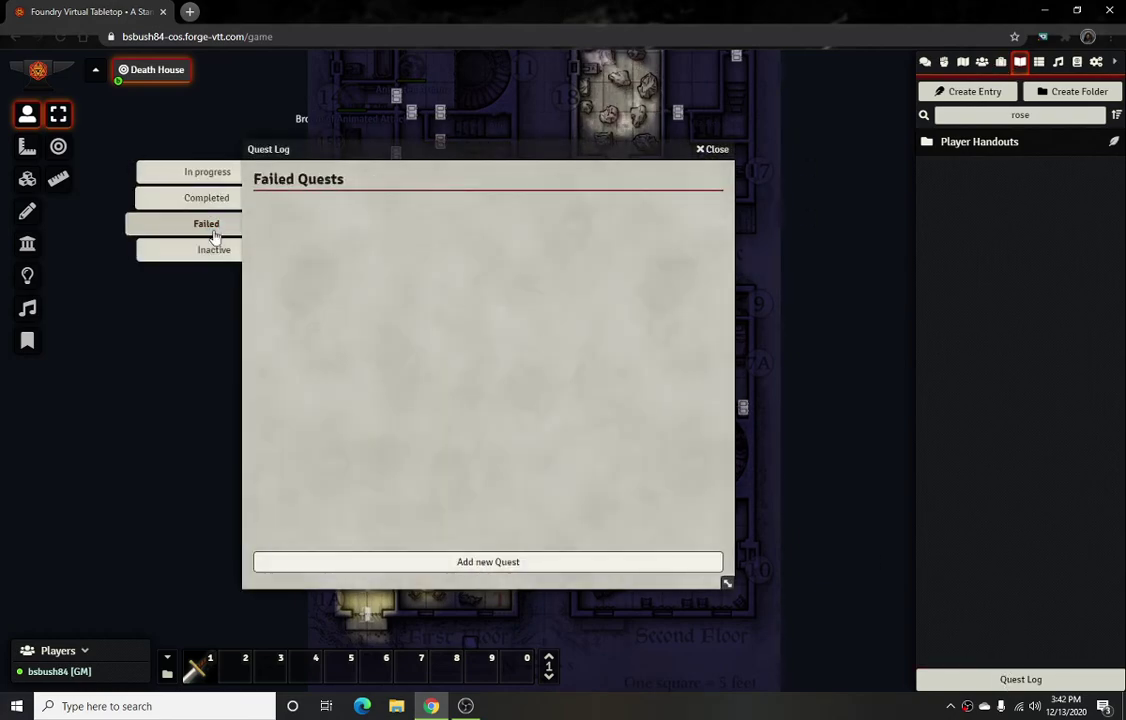
click(223, 256)
click(208, 223)
click(202, 198)
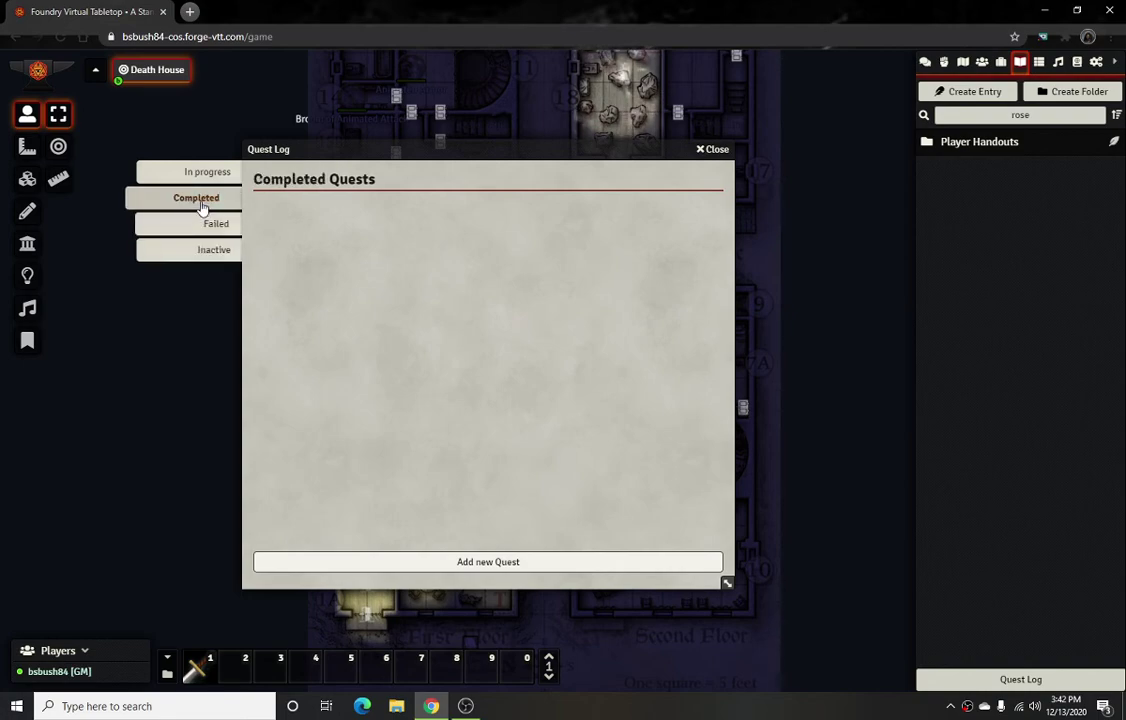
click(199, 177)
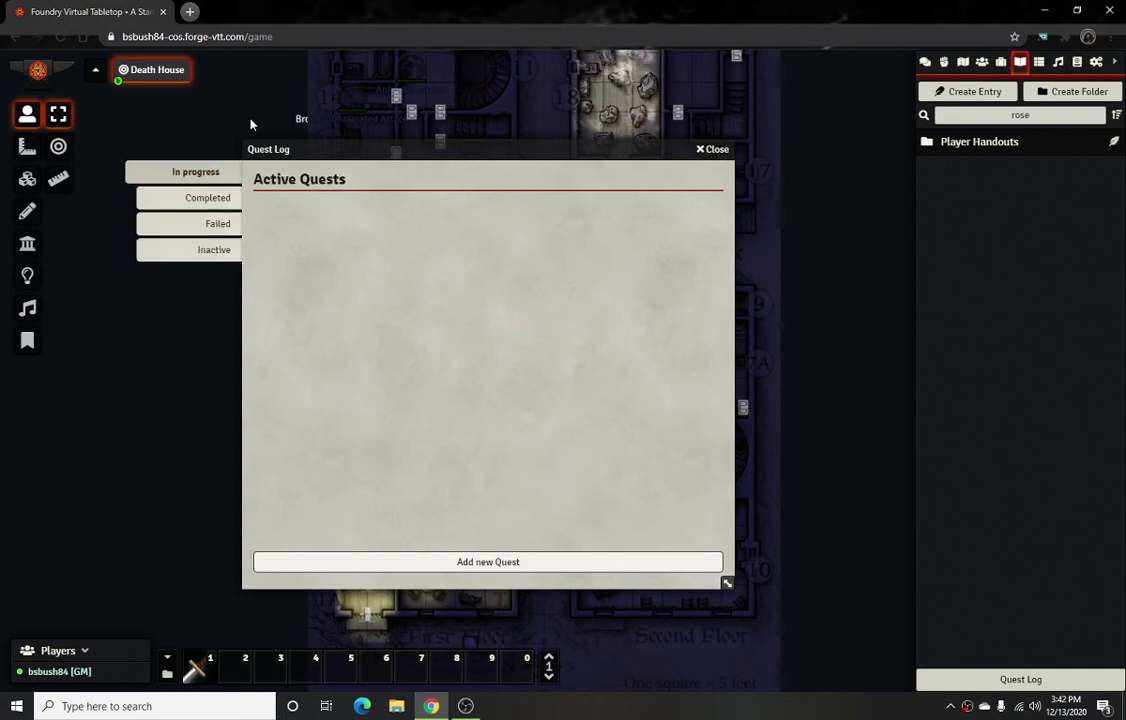
click(712, 149)
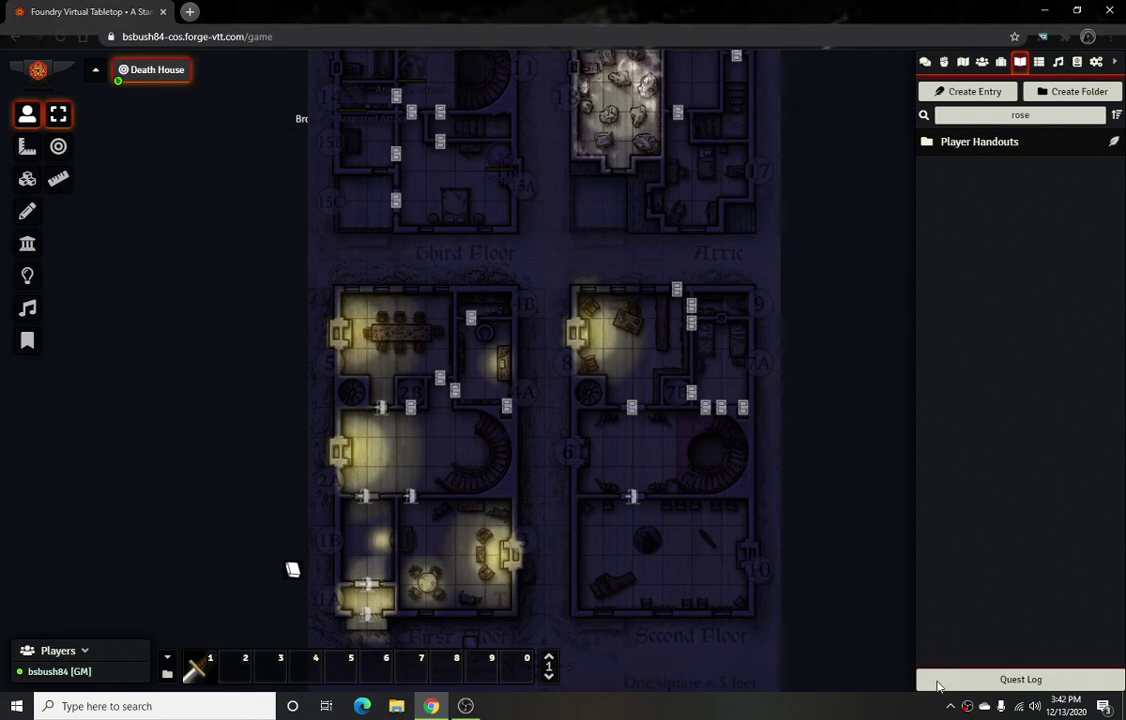
click(1020, 679)
Add the inactive quest 'Help out the house work' with actor Stella Wachter as its source.
click(210, 250)
click(490, 559)
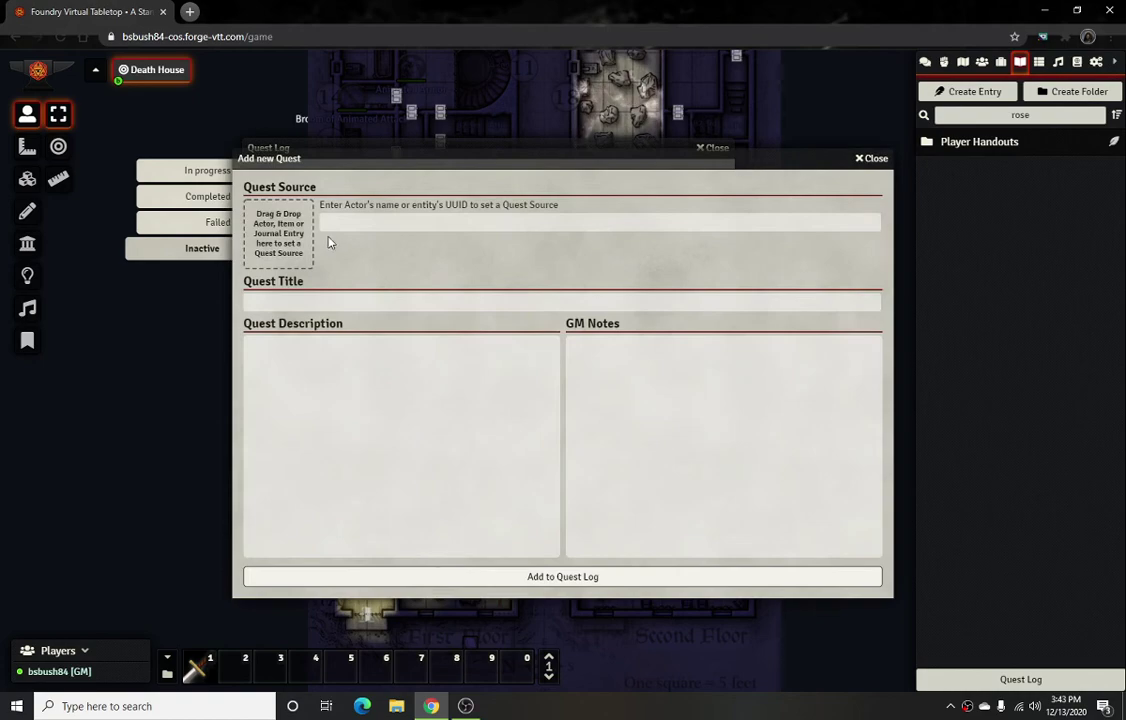
click(981, 62)
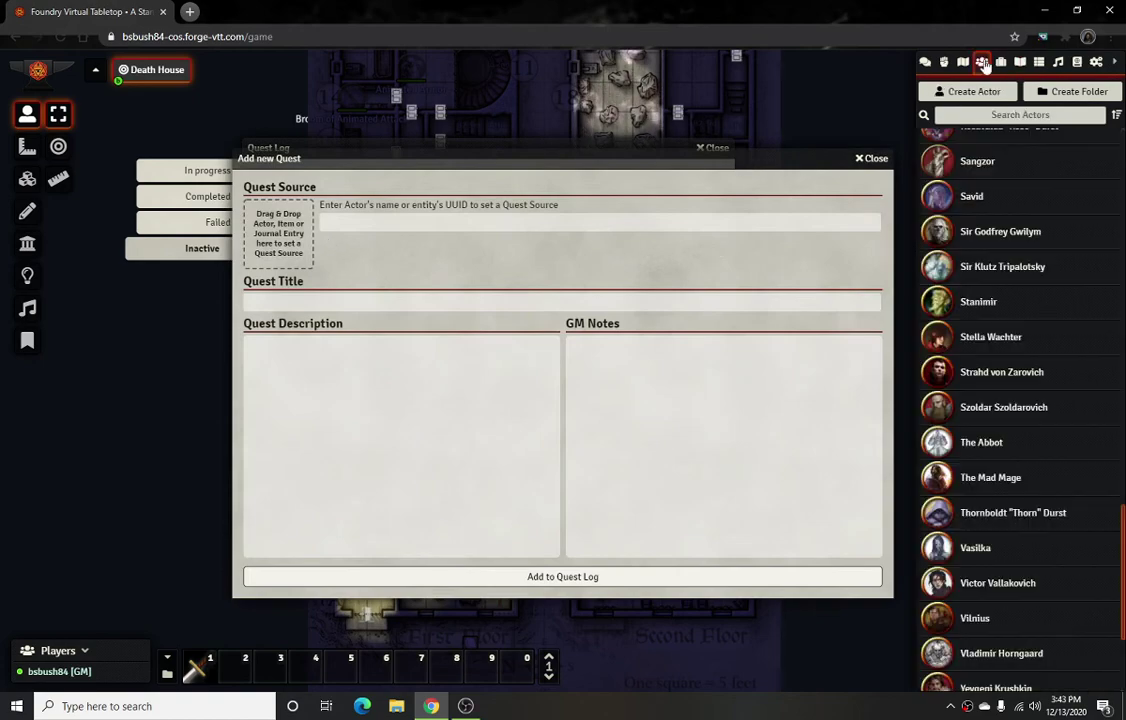
drag(932, 345, 270, 230)
click(298, 300)
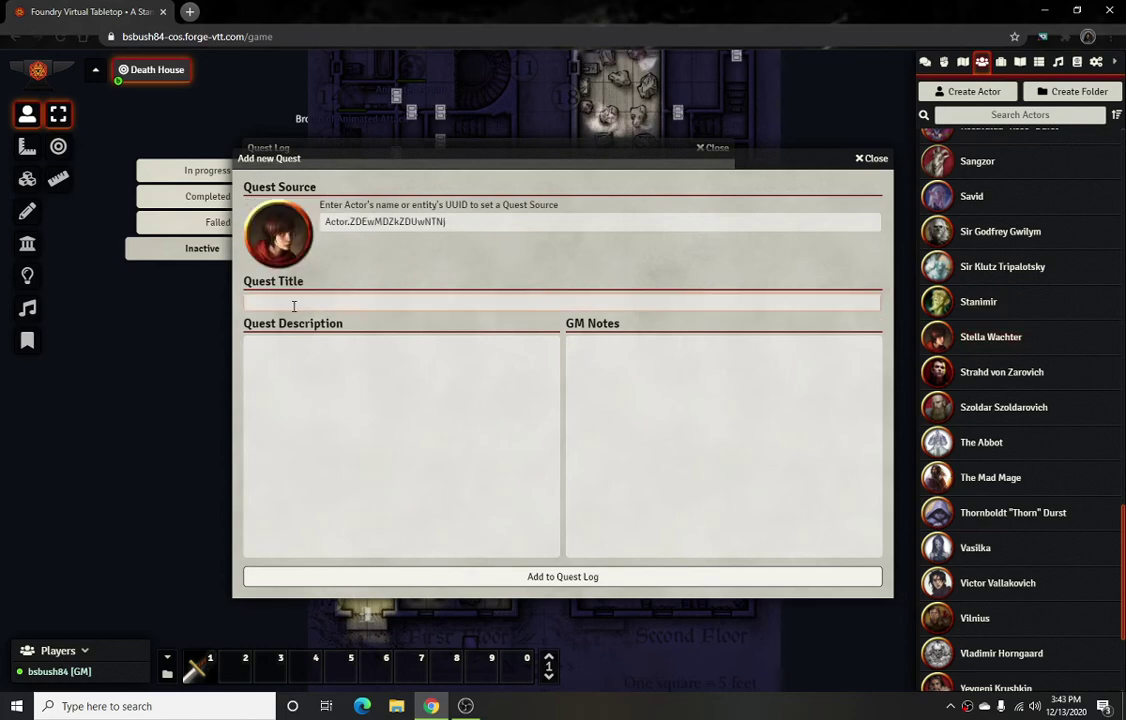
text(Help)
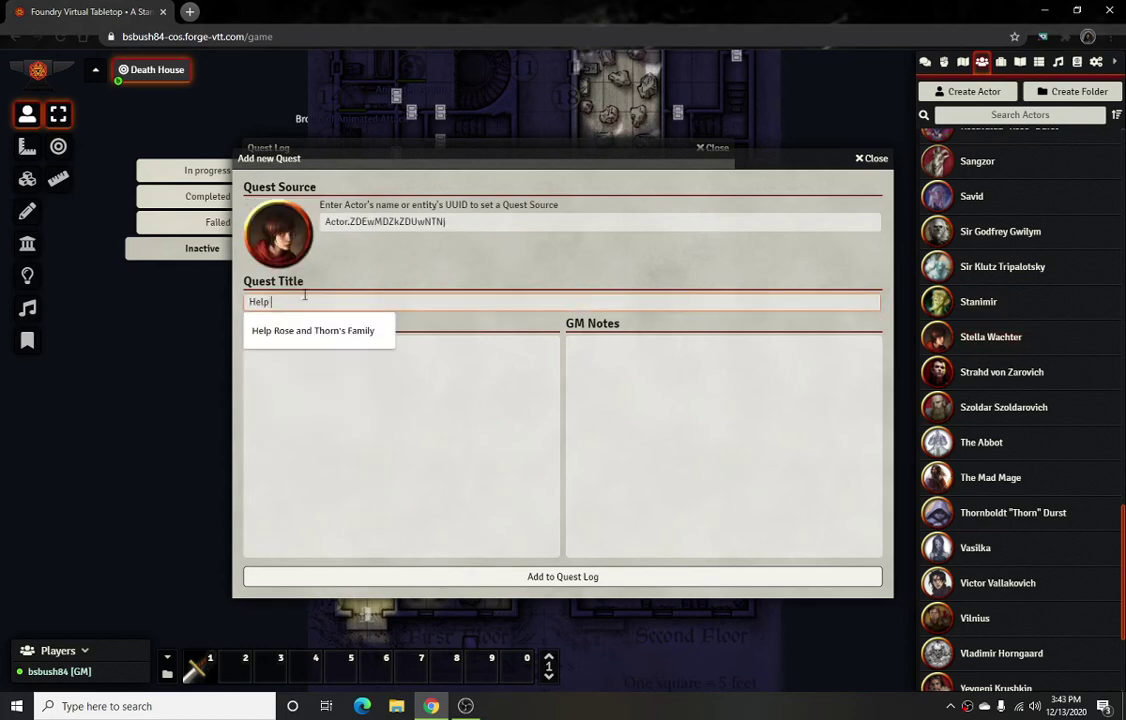
text( out the)
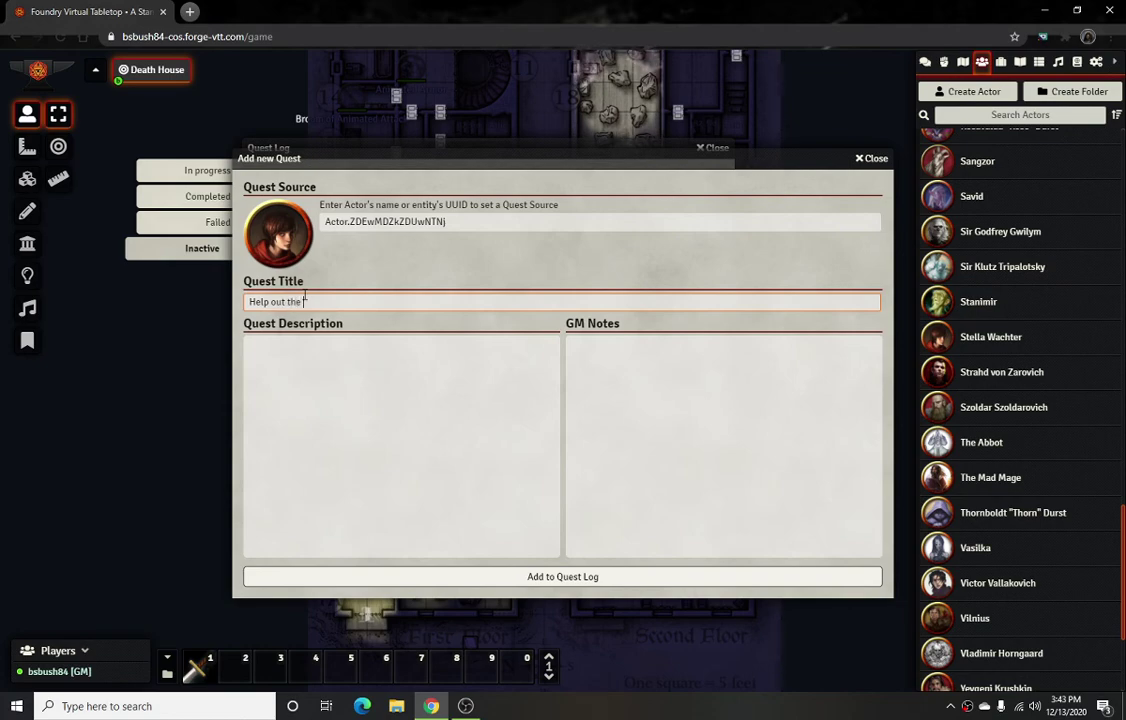
text( house )
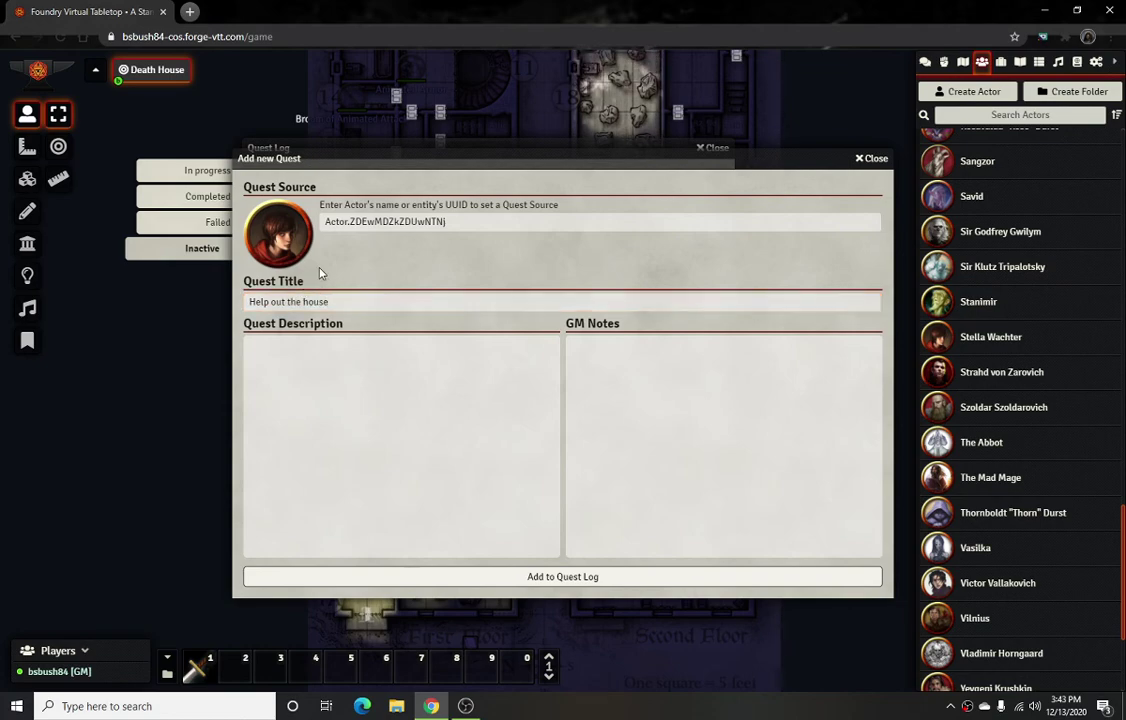
text(work)
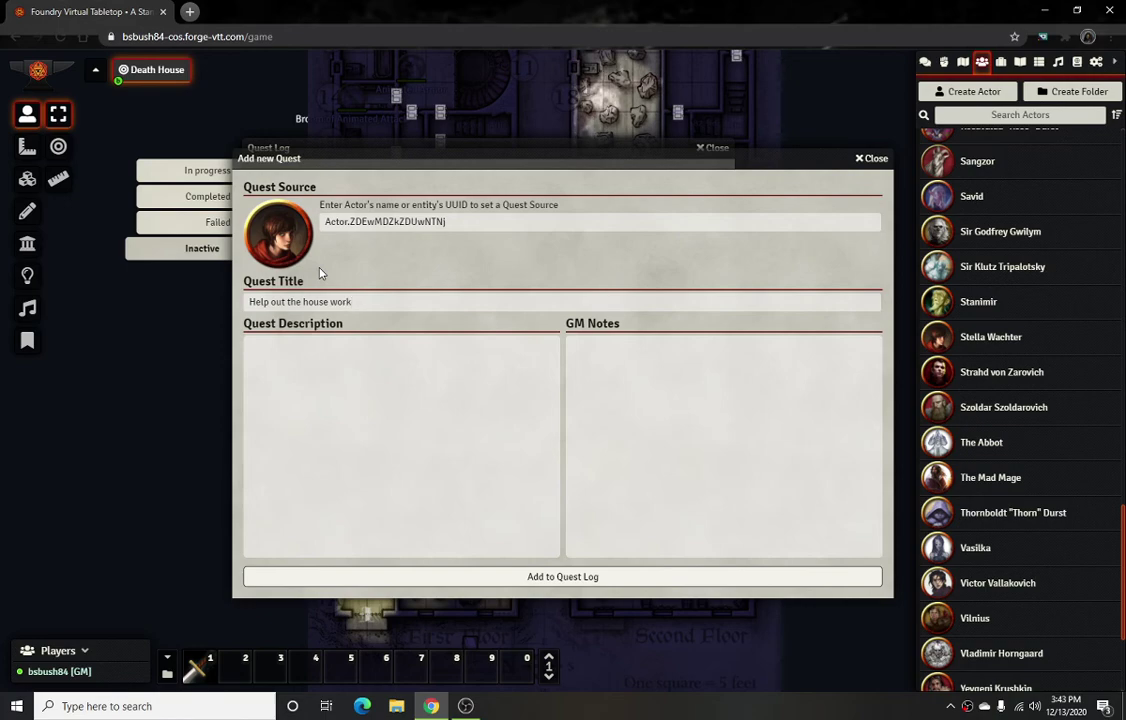
mouse_move(350, 451)
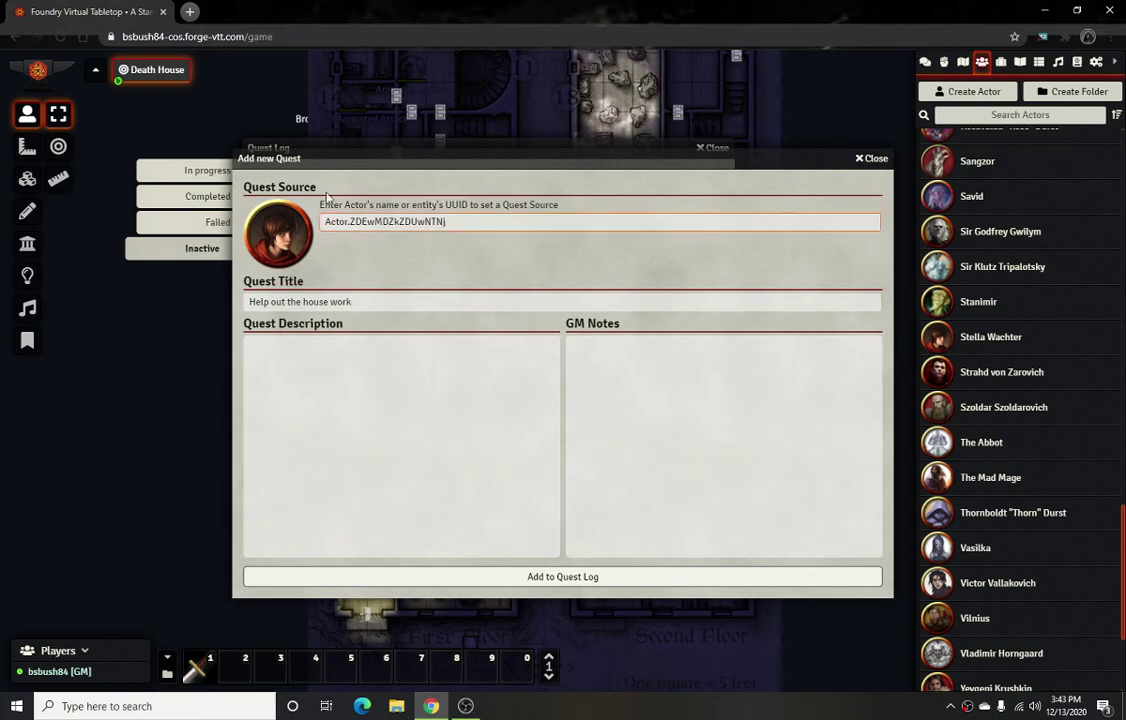
click(578, 576)
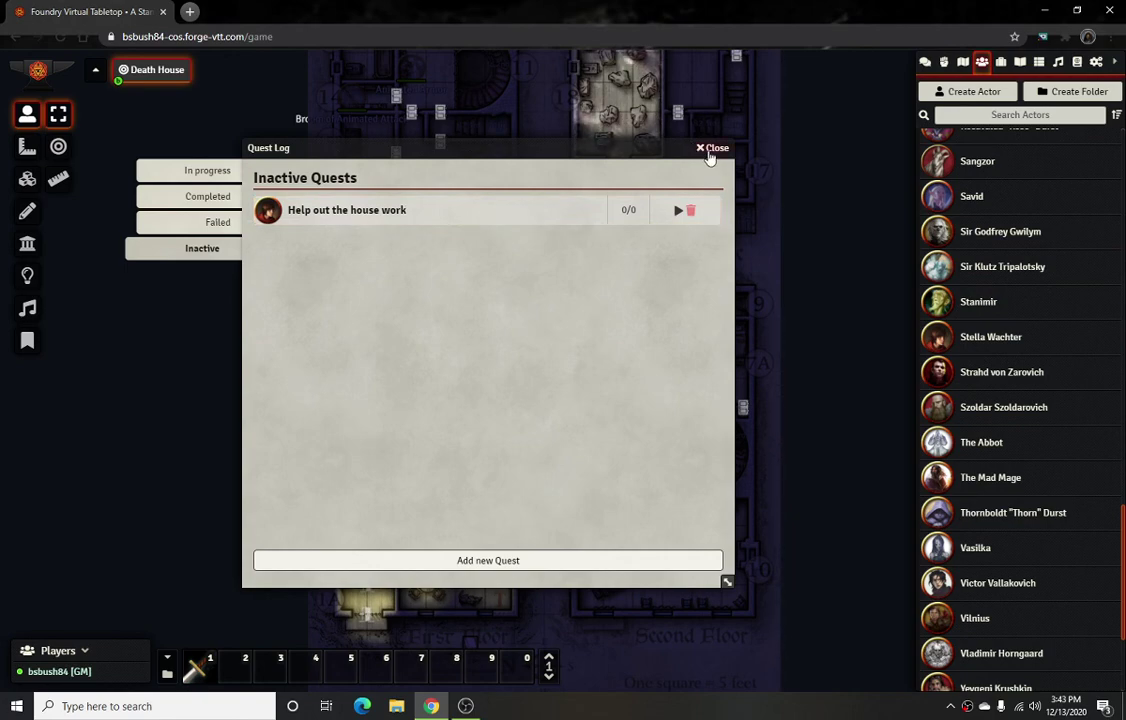
Permanently delete the 'Help out the house work' quest from the Inactive list and close the quest log.
click(213, 221)
click(199, 174)
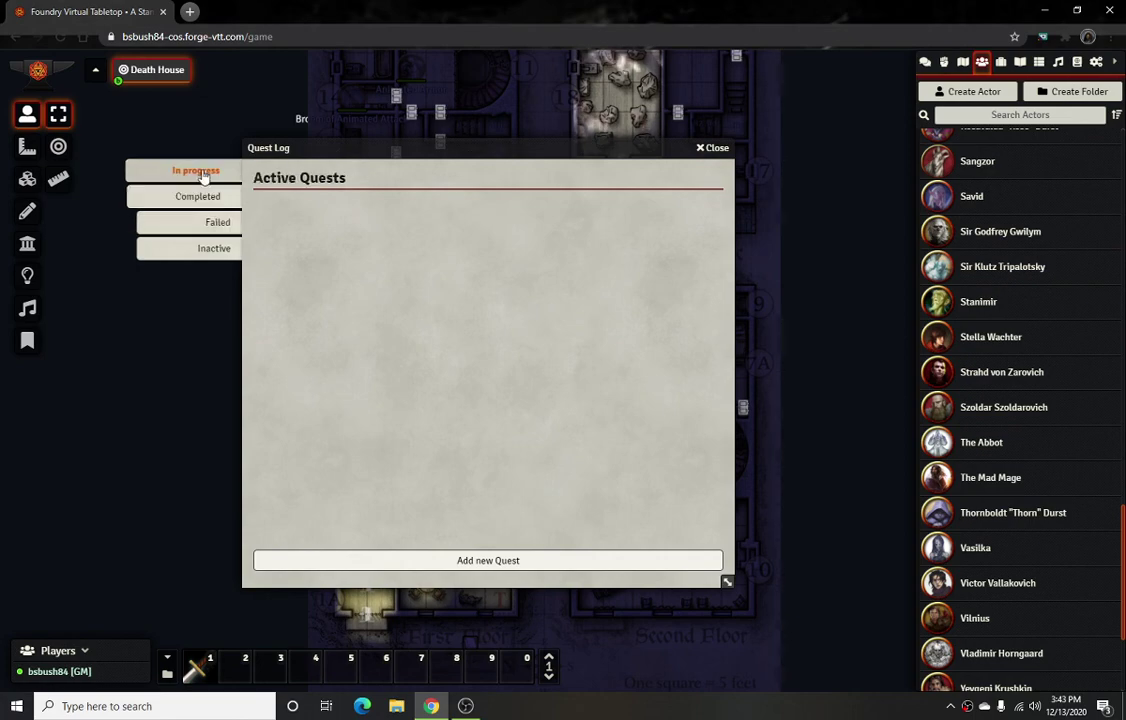
click(212, 224)
click(218, 257)
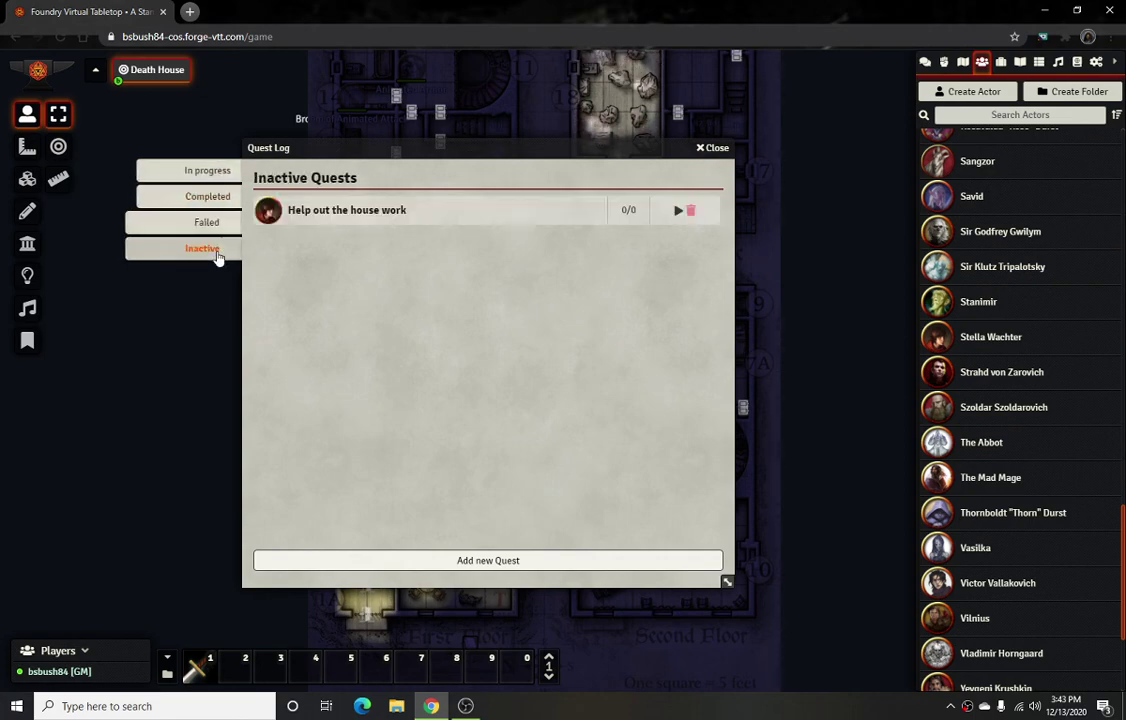
click(690, 211)
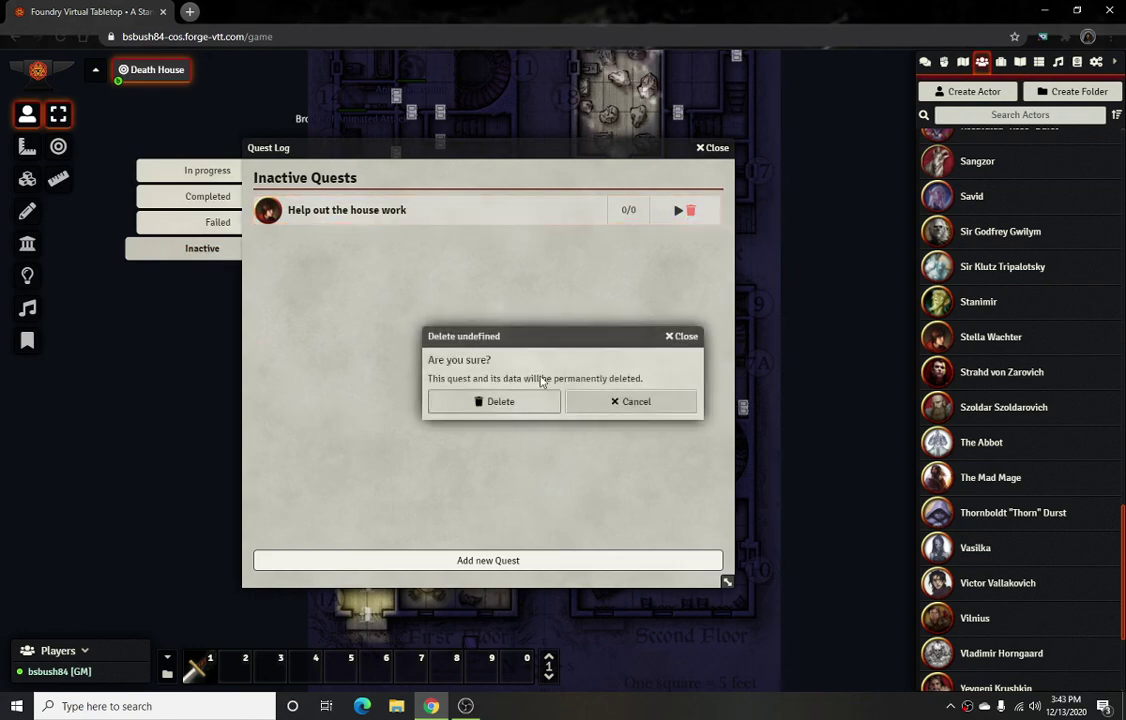
click(518, 402)
drag(425, 151, 445, 160)
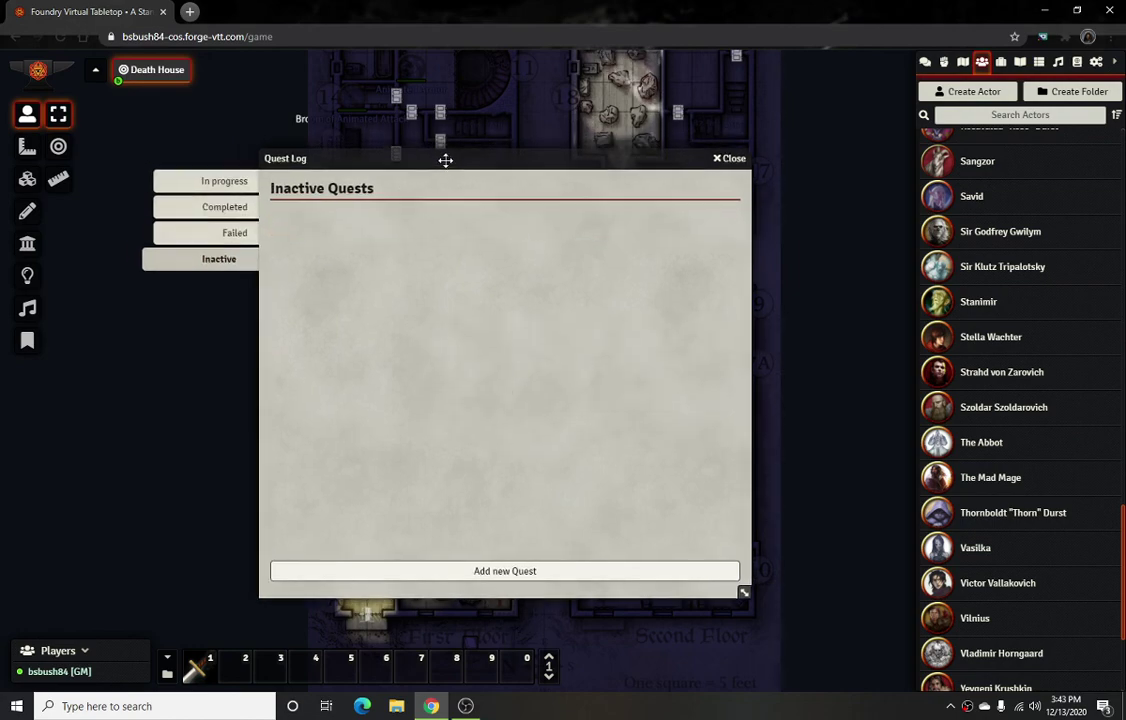
click(724, 158)
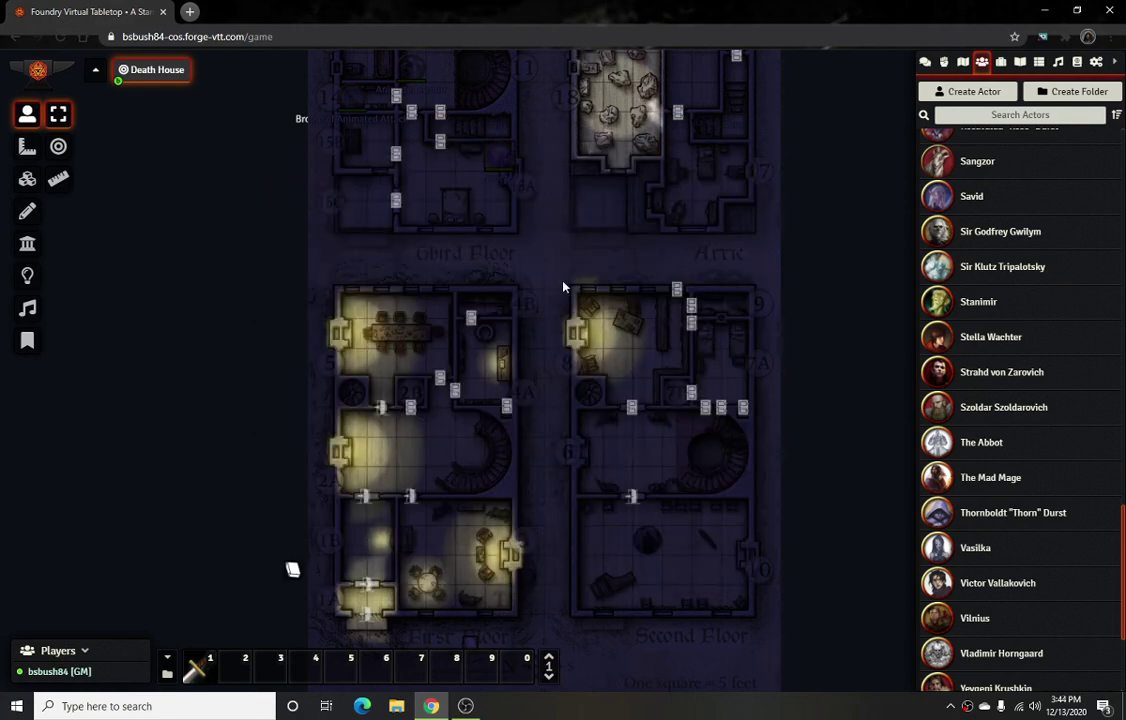